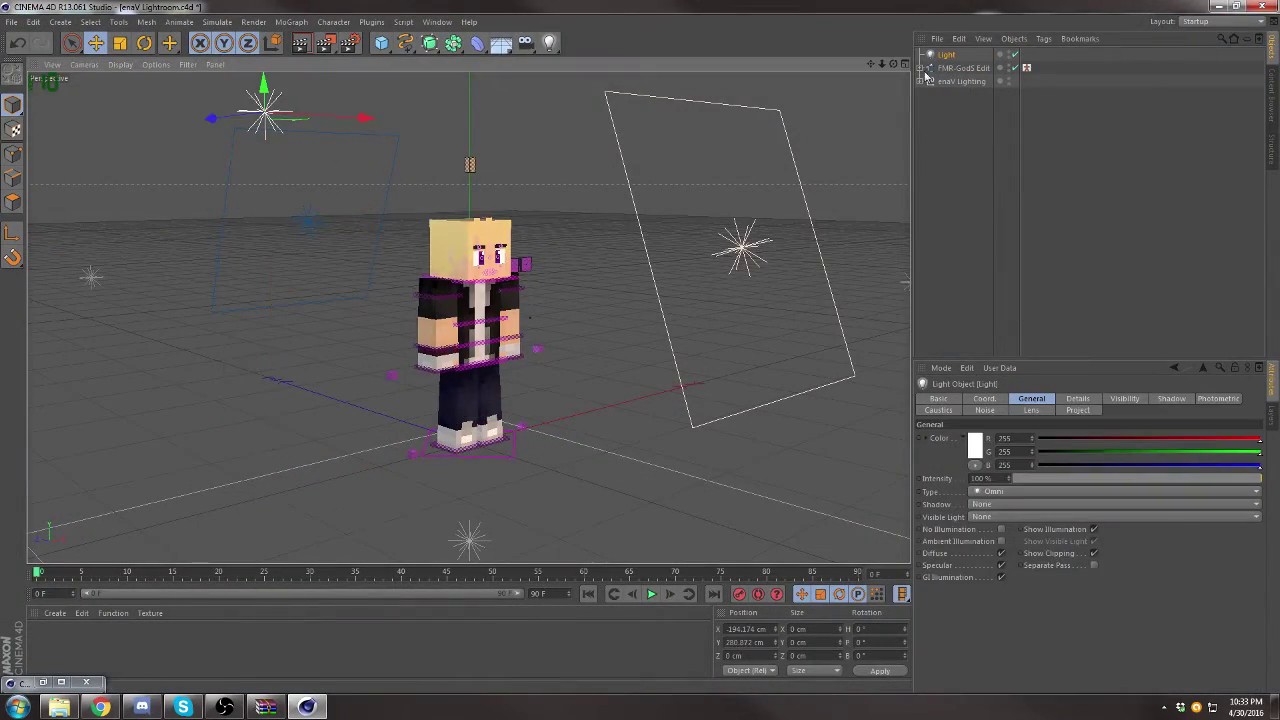
Step: On the FMR-GodS Edit rig's Face colours, set the right pupil to green
{"action": "left_click", "coordinate": [955, 67]}
{"action": "scroll", "coordinate": [1000, 550], "scroll_direction": "down", "scroll_amount": 3}
{"action": "scroll", "coordinate": [947, 628], "scroll_direction": "down", "scroll_amount": 3}
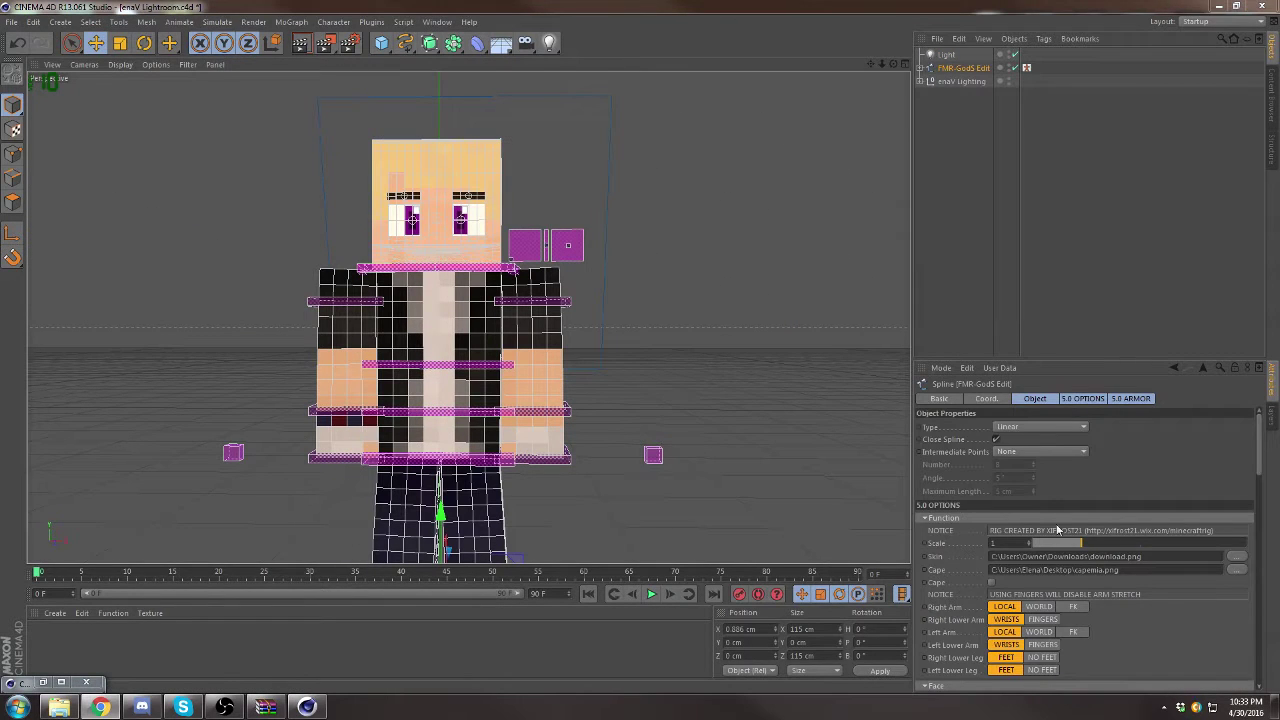
{"action": "scroll", "coordinate": [1057, 530], "scroll_direction": "down", "scroll_amount": 5}
{"action": "left_click", "coordinate": [1003, 470]}
{"action": "left_click", "coordinate": [960, 460]}
{"action": "left_click", "coordinate": [980, 531]}
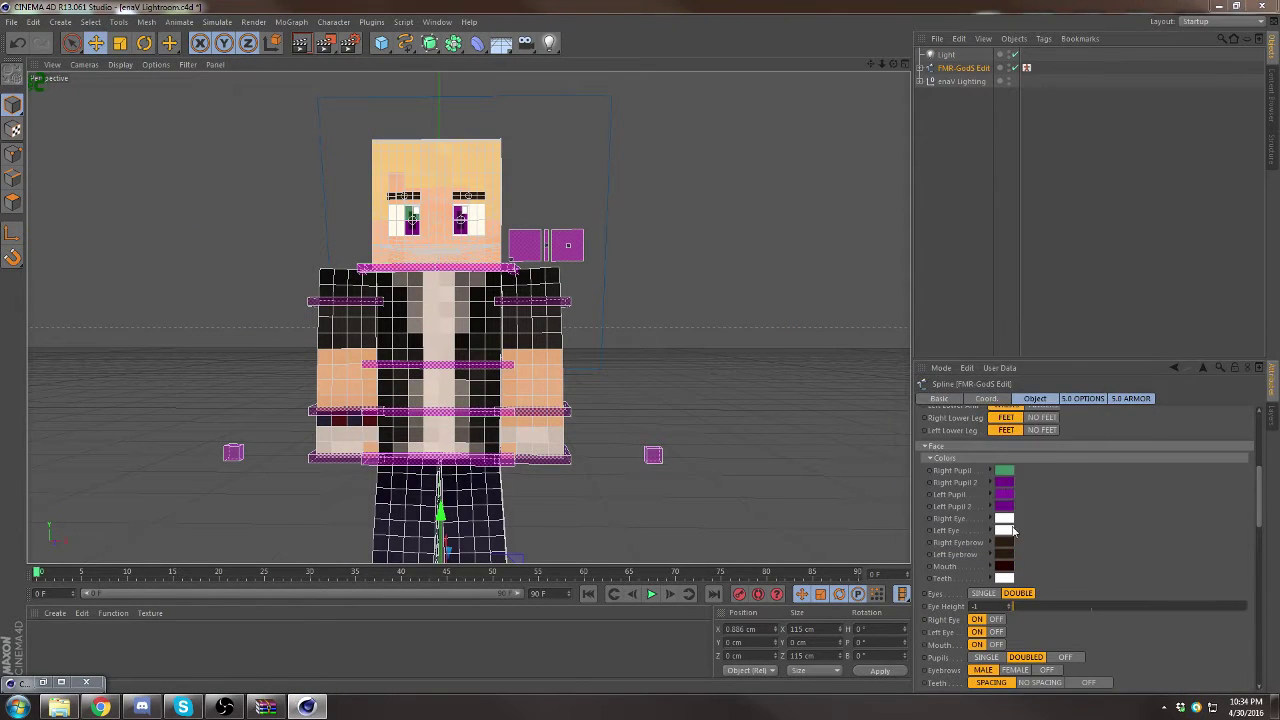
Step: Set both left pupil colours to green and the eyebrow colour to tan
{"action": "left_click", "coordinate": [1010, 529]}
{"action": "left_click", "coordinate": [984, 545]}
{"action": "left_click", "coordinate": [1003, 494]}
{"action": "left_click", "coordinate": [975, 558]}
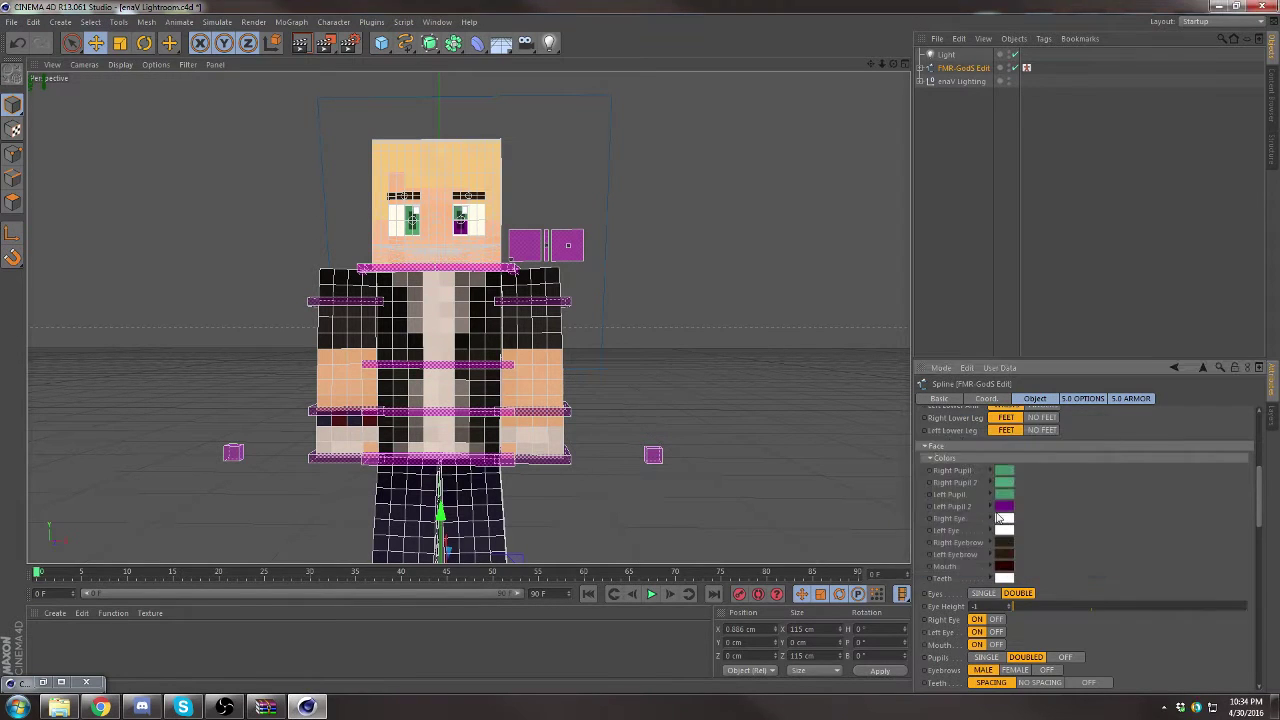
{"action": "left_click", "coordinate": [1003, 506]}
{"action": "left_click", "coordinate": [970, 572]}
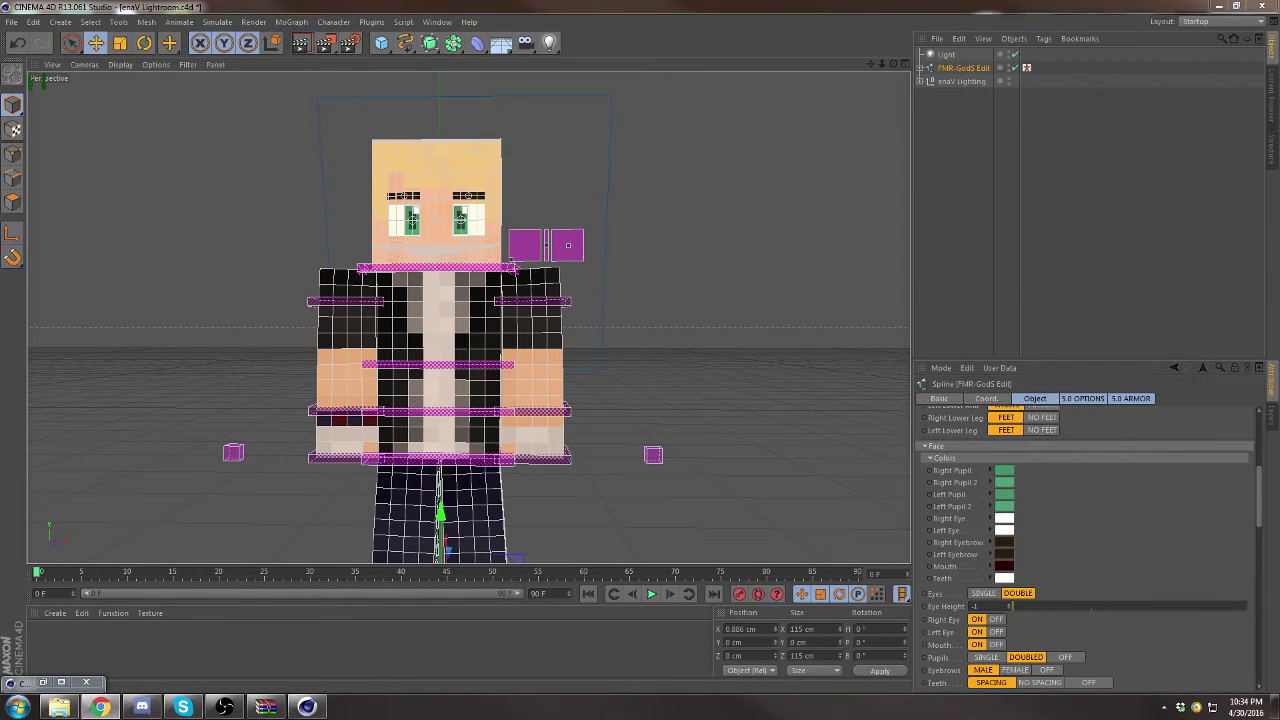
{"action": "left_click", "coordinate": [1003, 542]}
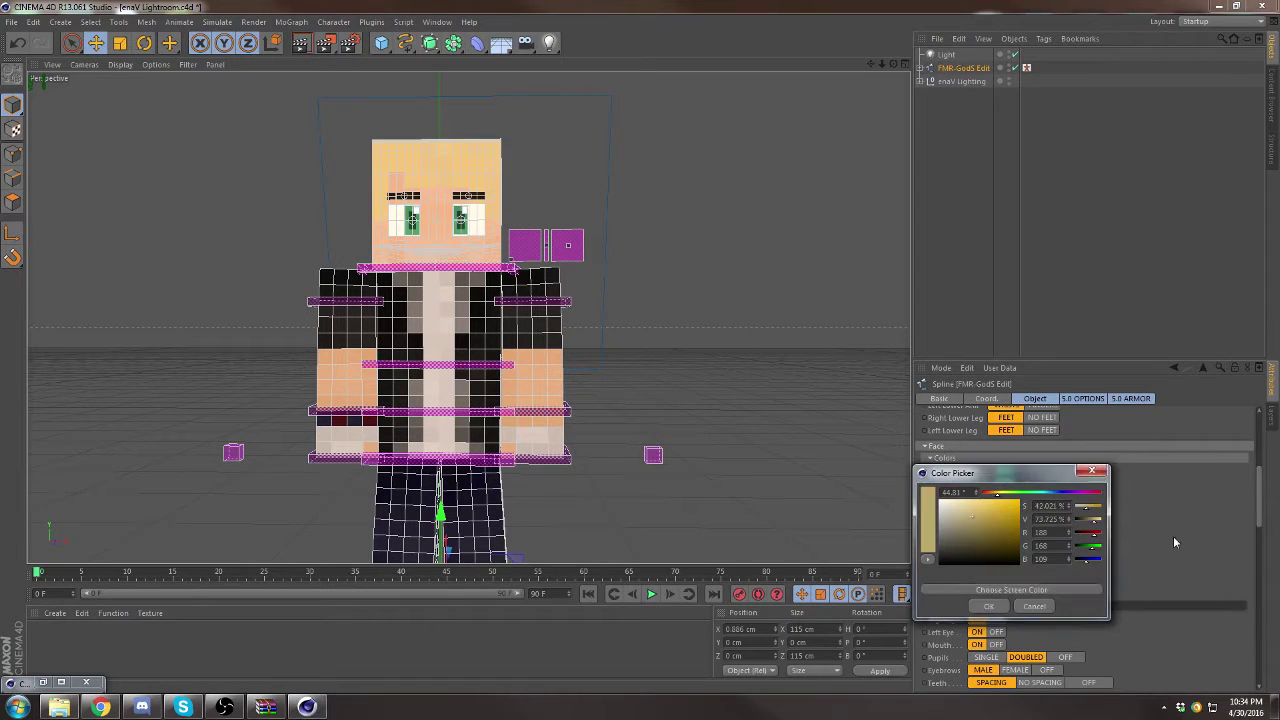
{"action": "left_click", "coordinate": [1030, 606]}
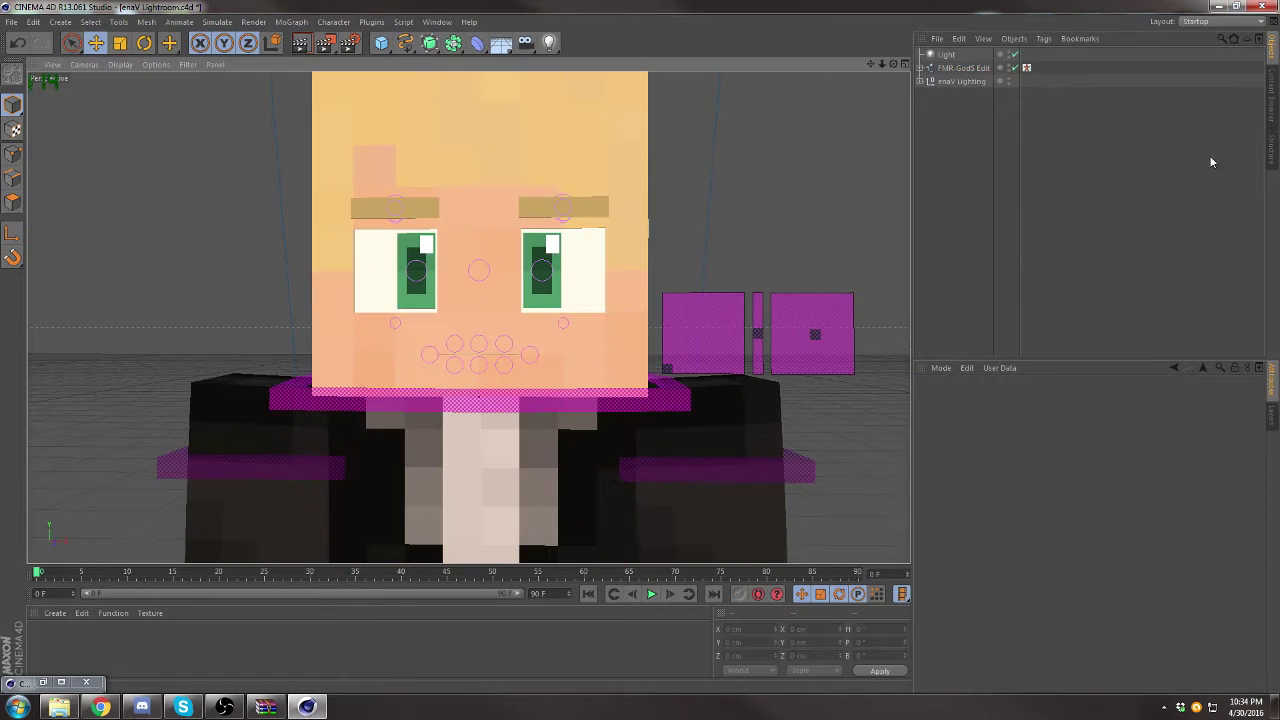
Step: Move EXTRUDE_meshHead into the Head Attachments group in the Object Manager
{"action": "left_click", "coordinate": [400, 207]}
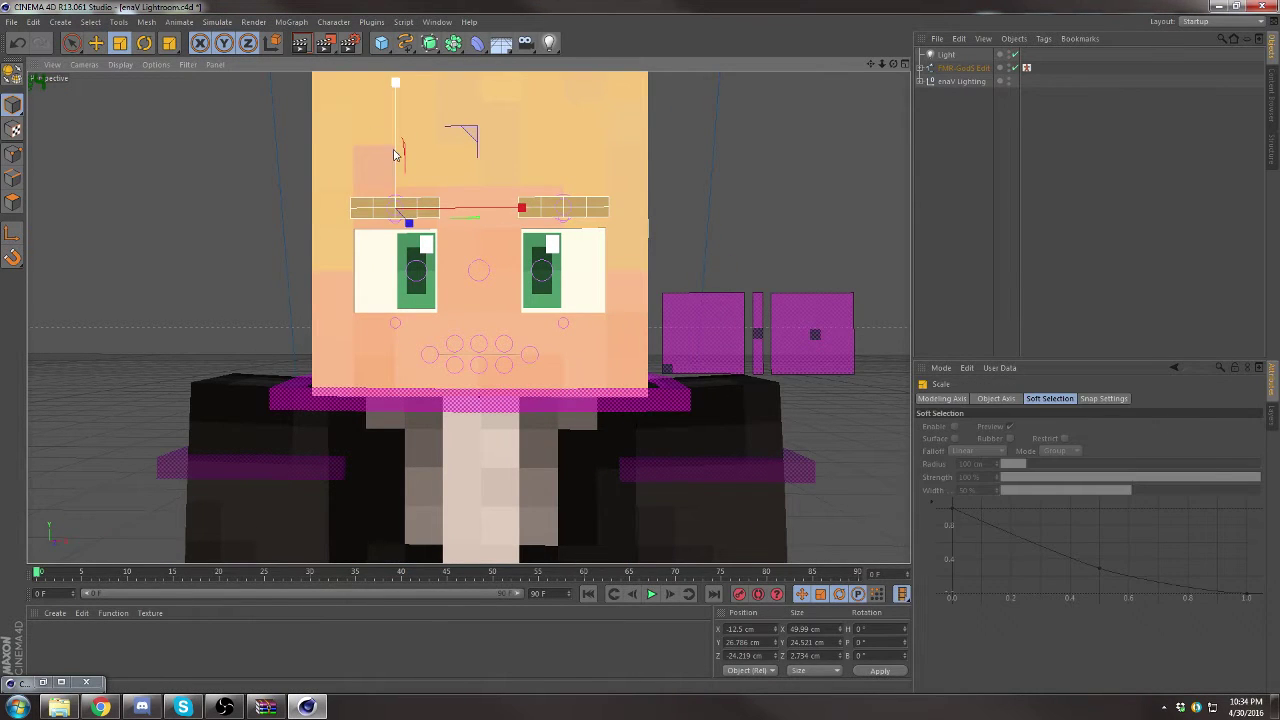
{"action": "scroll", "coordinate": [210, 216], "scroll_direction": "down", "scroll_amount": 4}
{"action": "left_click", "coordinate": [93, 45]}
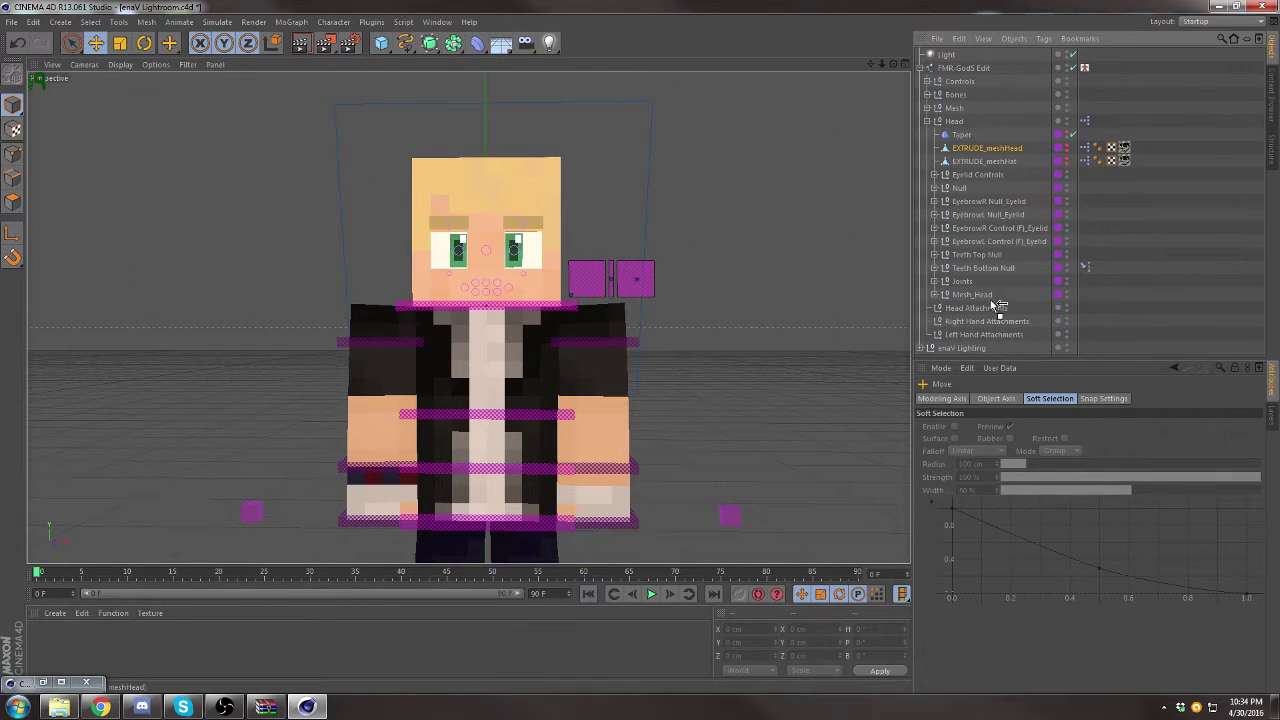
{"action": "left_click_drag", "start_coordinate": [998, 305], "coordinate": [987, 309]}
Step: In polygon mode, select the hair faces on the character's head
{"action": "left_click", "coordinate": [13, 201]}
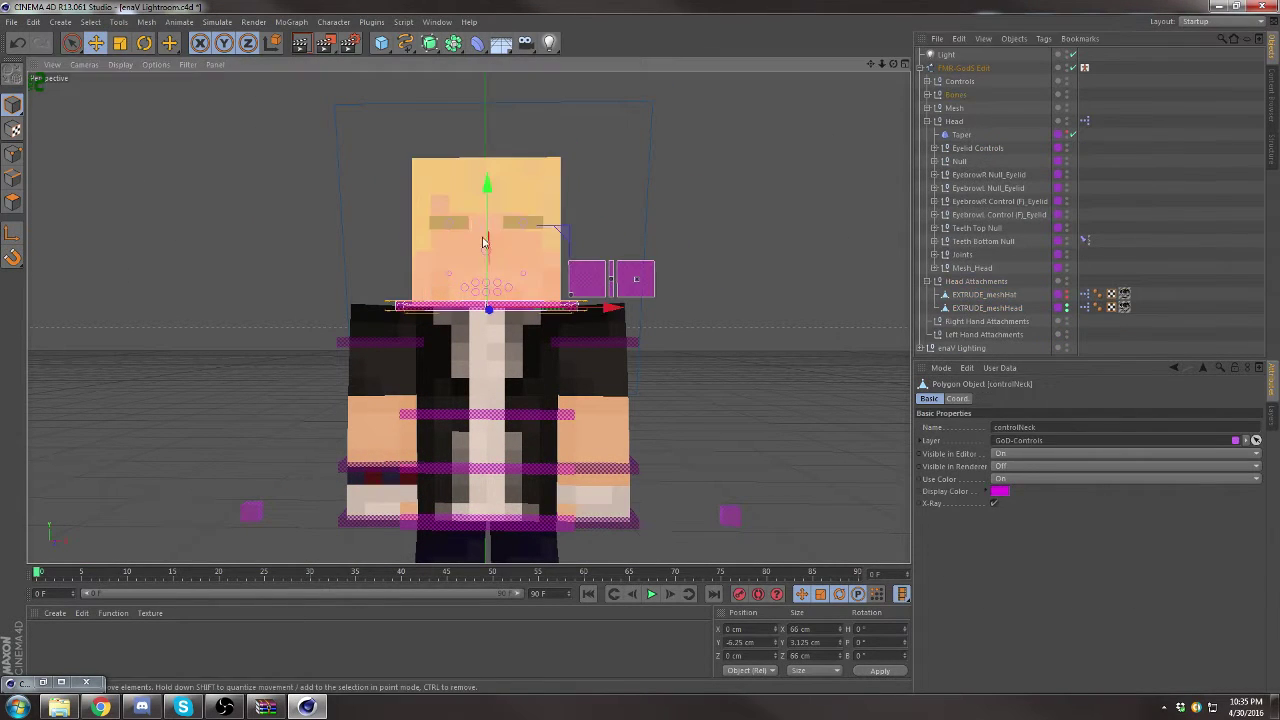
{"action": "scroll", "coordinate": [264, 299], "scroll_direction": "up", "scroll_amount": 4}
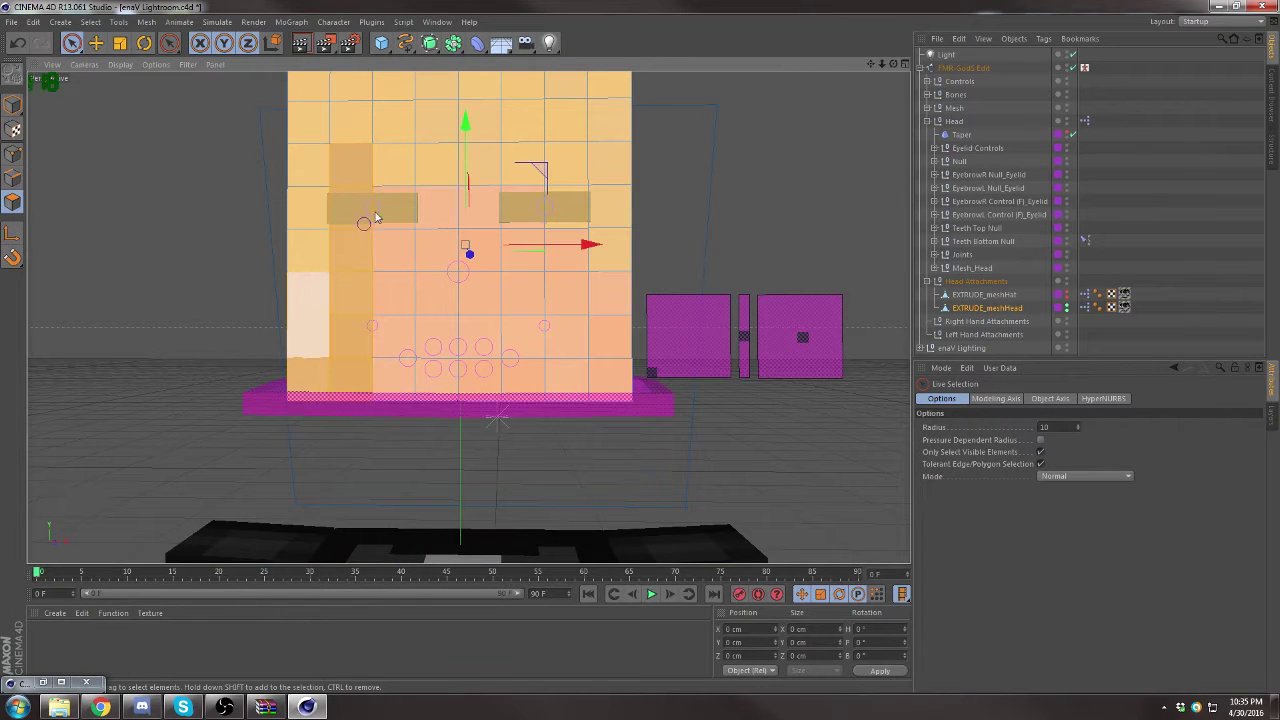
{"action": "left_click", "coordinate": [452, 336]}
{"action": "left_click_drag", "start_coordinate": [452, 336], "coordinate": [748, 180], "text": "alt"}
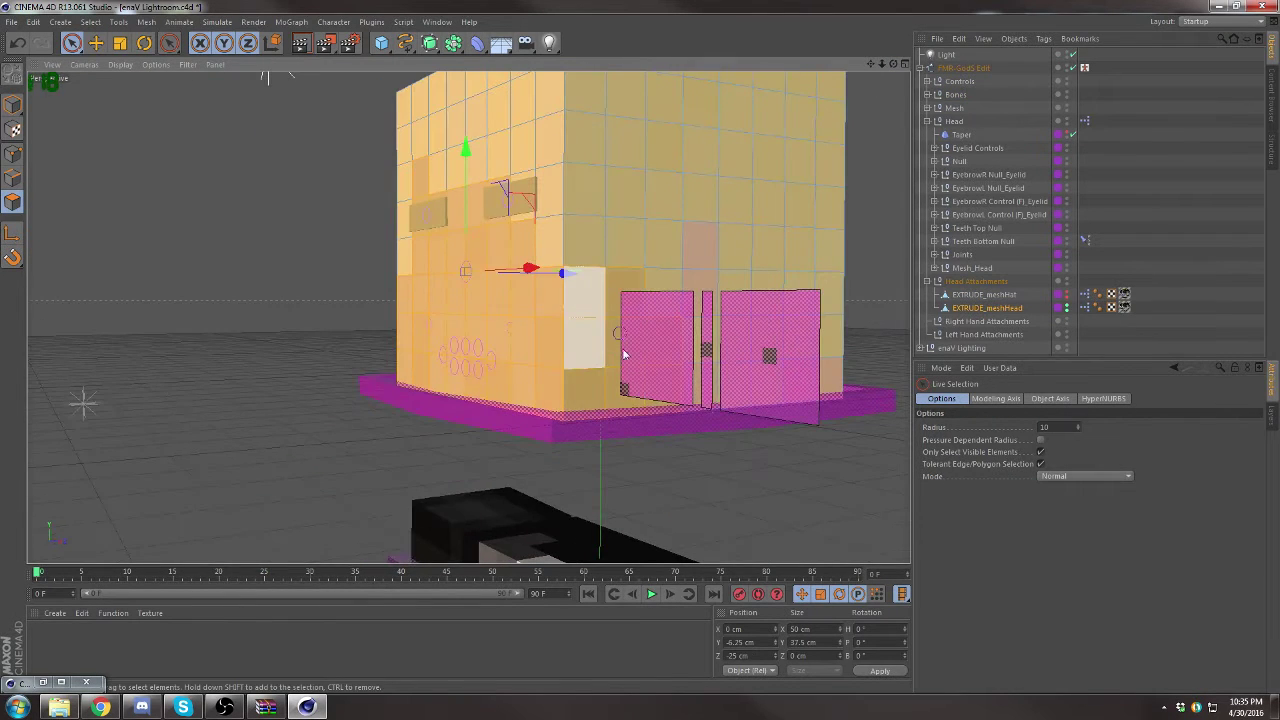
{"action": "mouse_move", "coordinate": [623, 354]}
{"action": "left_mouse_down", "text": "alt"}
{"action": "mouse_move", "coordinate": [664, 423]}
{"action": "mouse_move", "coordinate": [236, 396]}
{"action": "left_mouse_up", "text": "alt"}
{"action": "left_click", "coordinate": [664, 423]}
{"action": "left_click_drag", "start_coordinate": [877, 95], "coordinate": [421, 462], "text": "alt"}
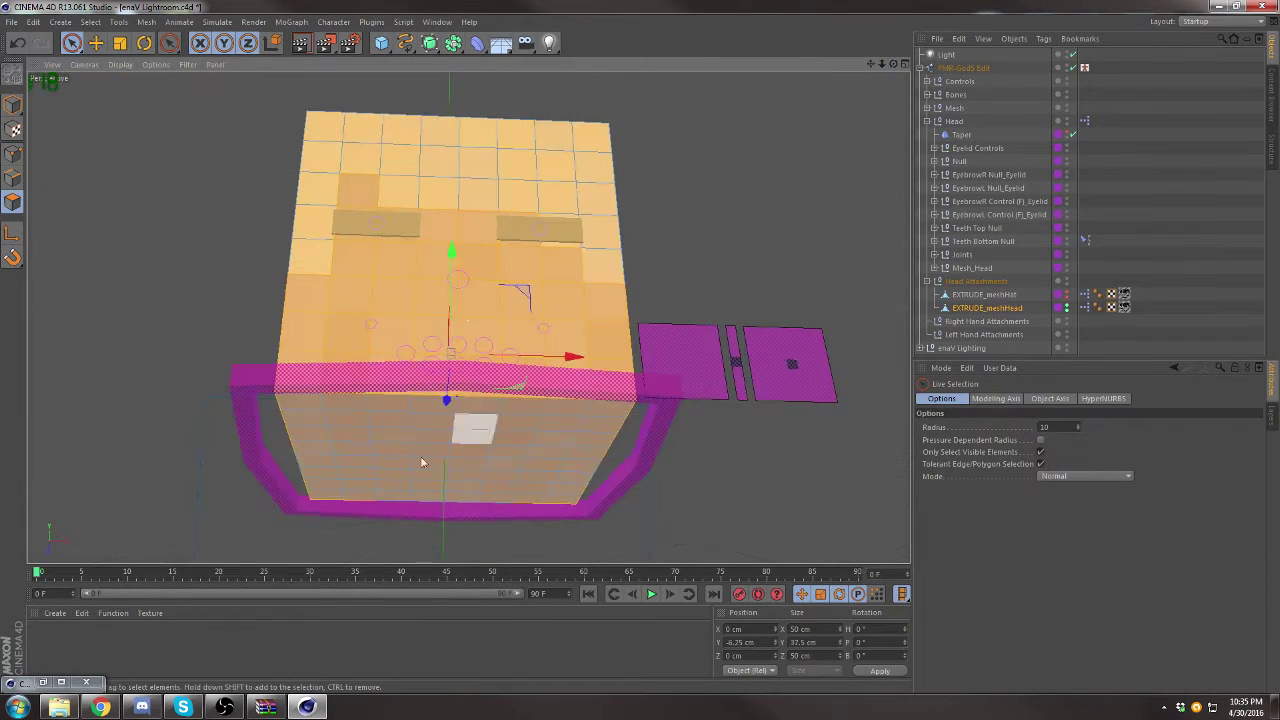
Step: Extrude the selected hair faces outward and select the hat mesh
{"action": "right_click", "coordinate": [488, 390]}
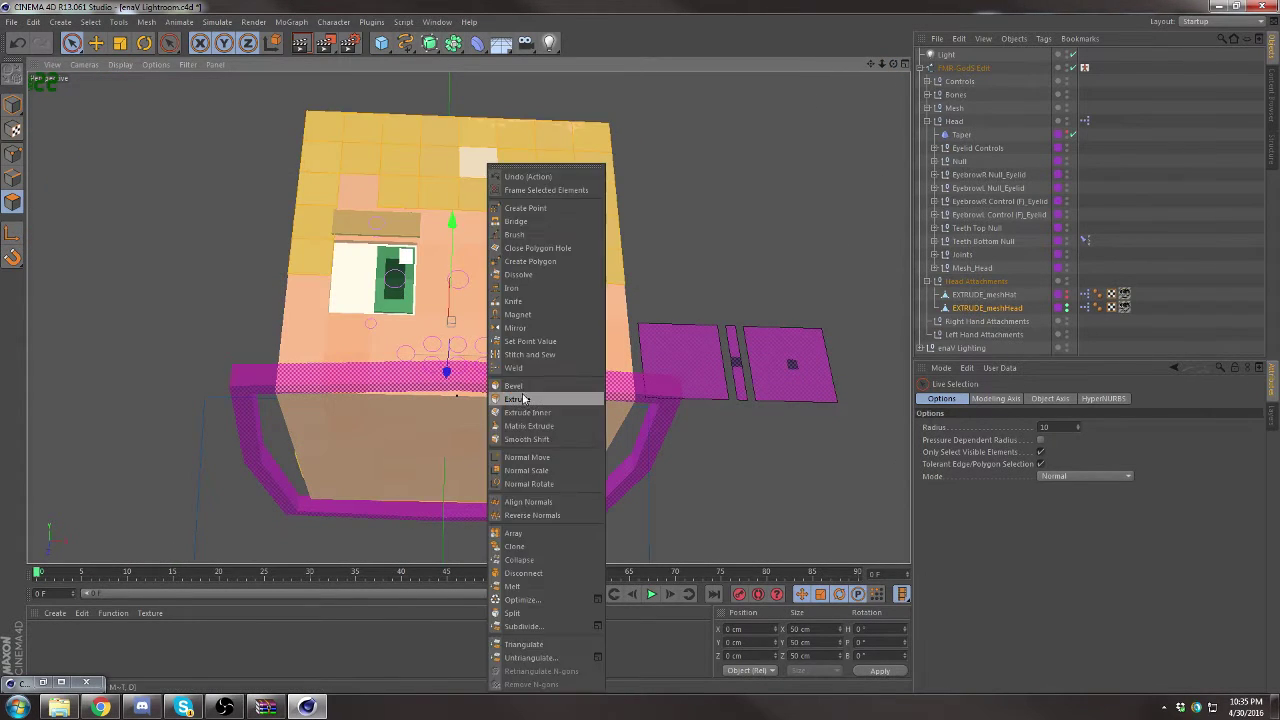
{"action": "left_click", "coordinate": [540, 394]}
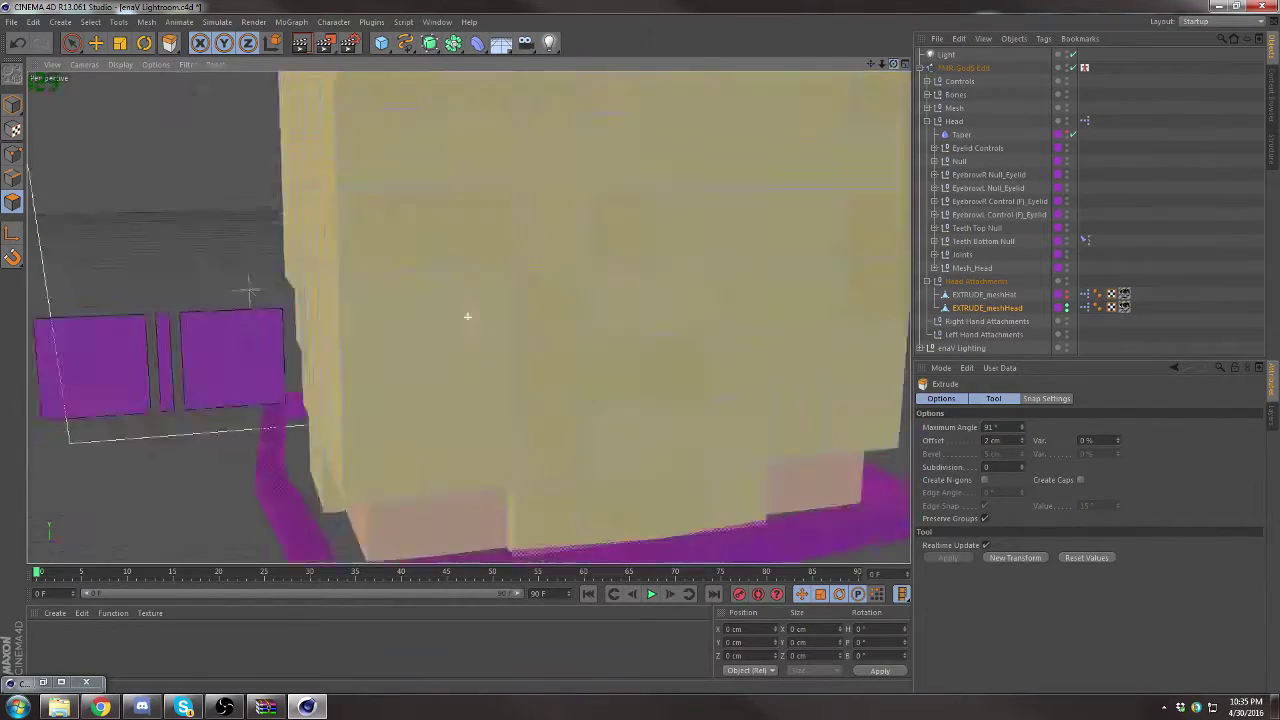
{"action": "mouse_move", "coordinate": [249, 286]}
{"action": "left_mouse_down", "text": "alt"}
{"action": "mouse_move", "coordinate": [216, 358]}
{"action": "mouse_move", "coordinate": [400, 300]}
{"action": "left_mouse_up", "text": "alt"}
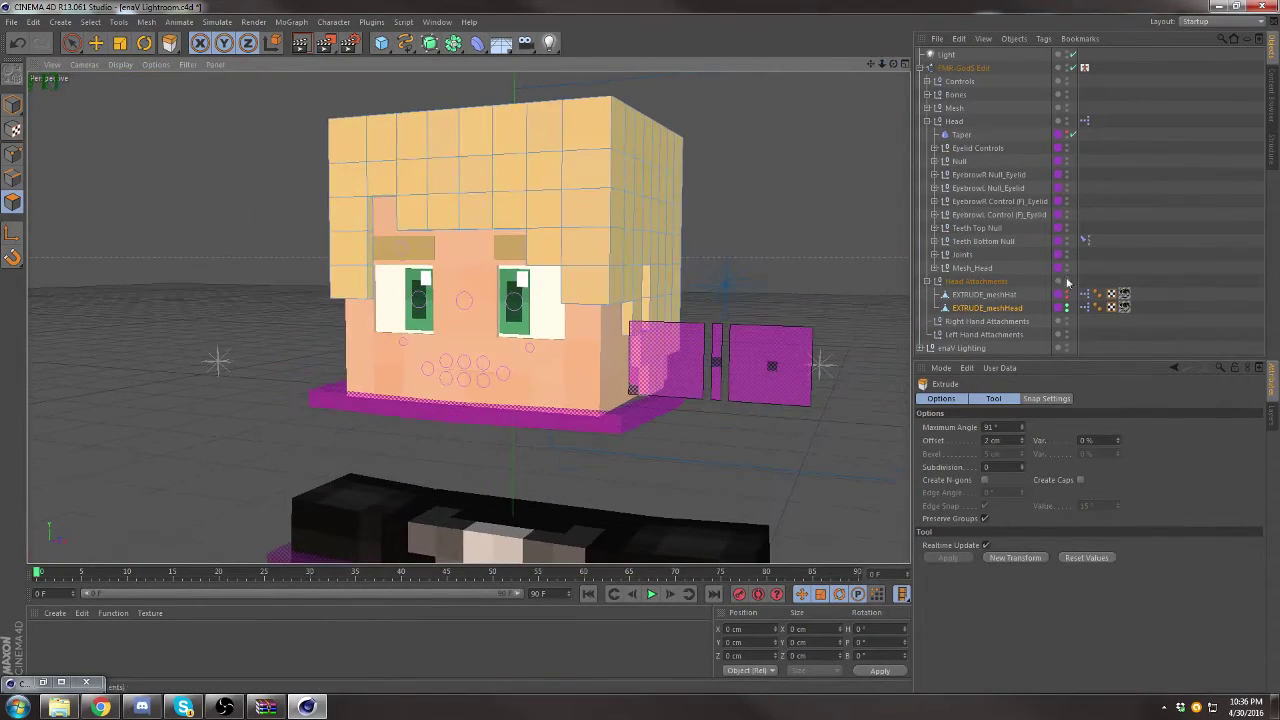
{"action": "key", "text": "e"}
{"action": "left_click", "coordinate": [680, 125]}
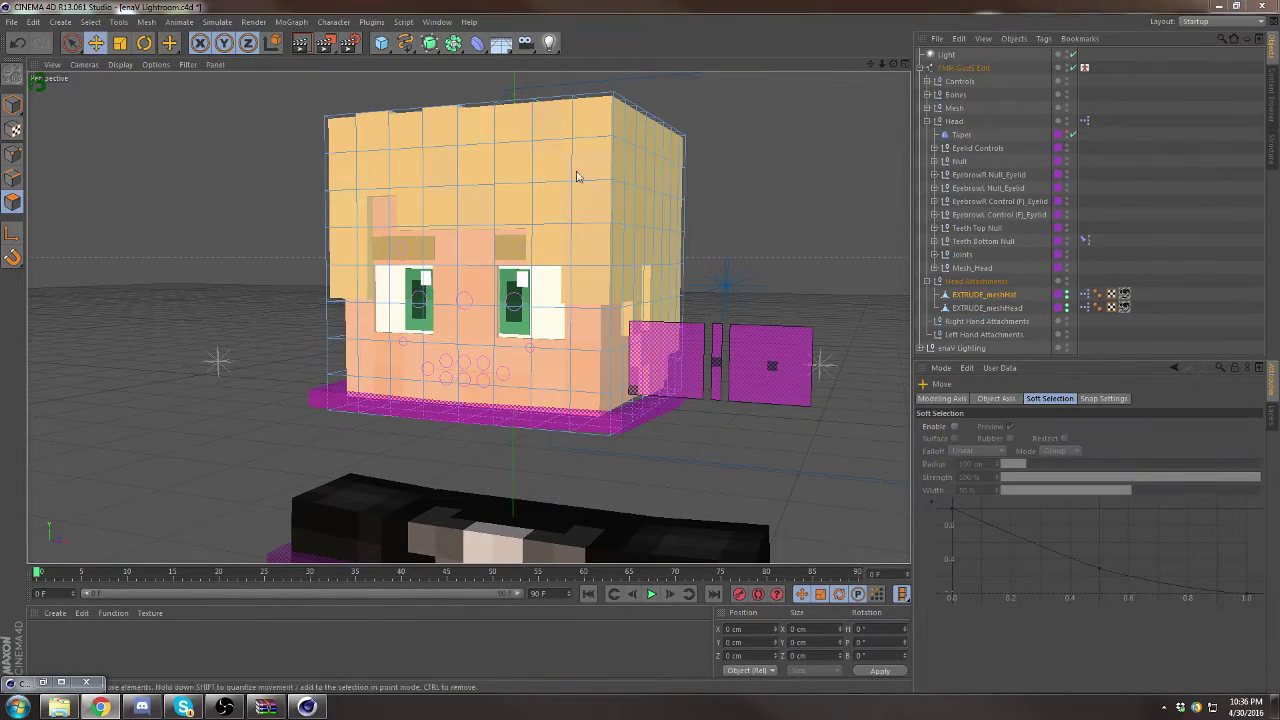
{"action": "left_click_drag", "start_coordinate": [480, 177], "coordinate": [364, 69], "text": "alt"}
Step: Scale the extruded hair faces slightly and check them from front, side and perspective views
{"action": "key", "text": "d"}
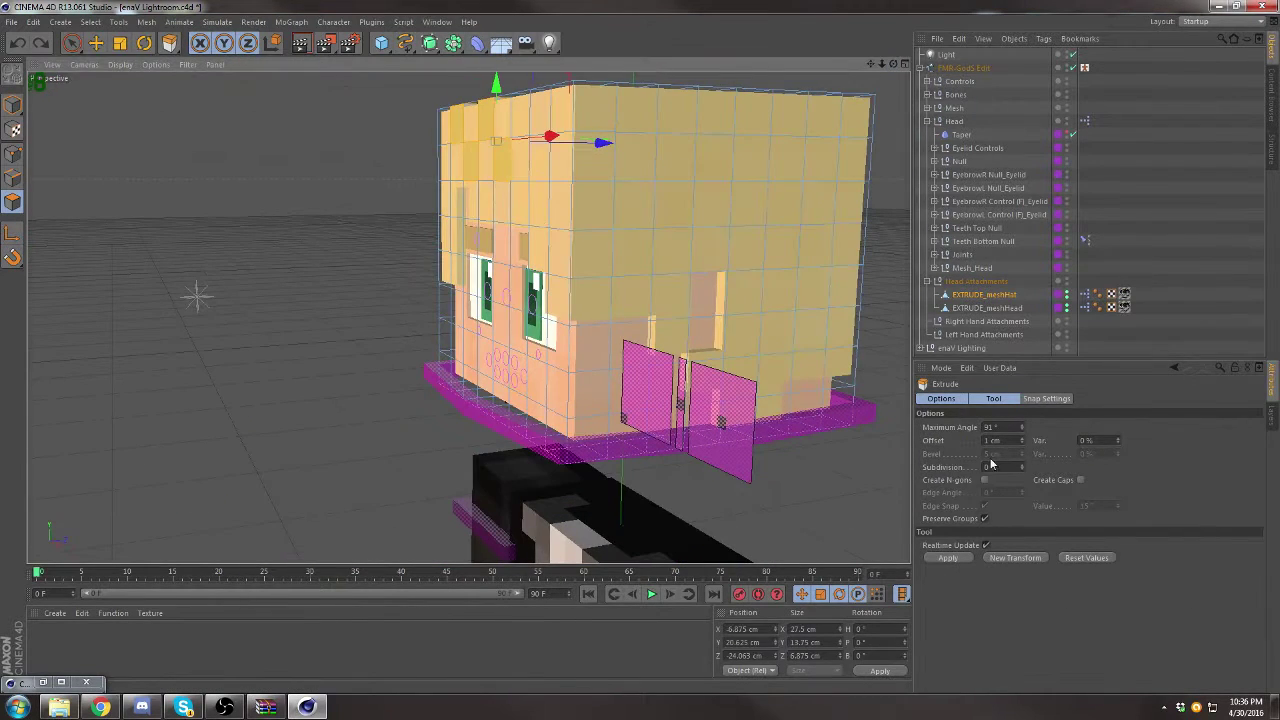
{"action": "key", "text": "t"}
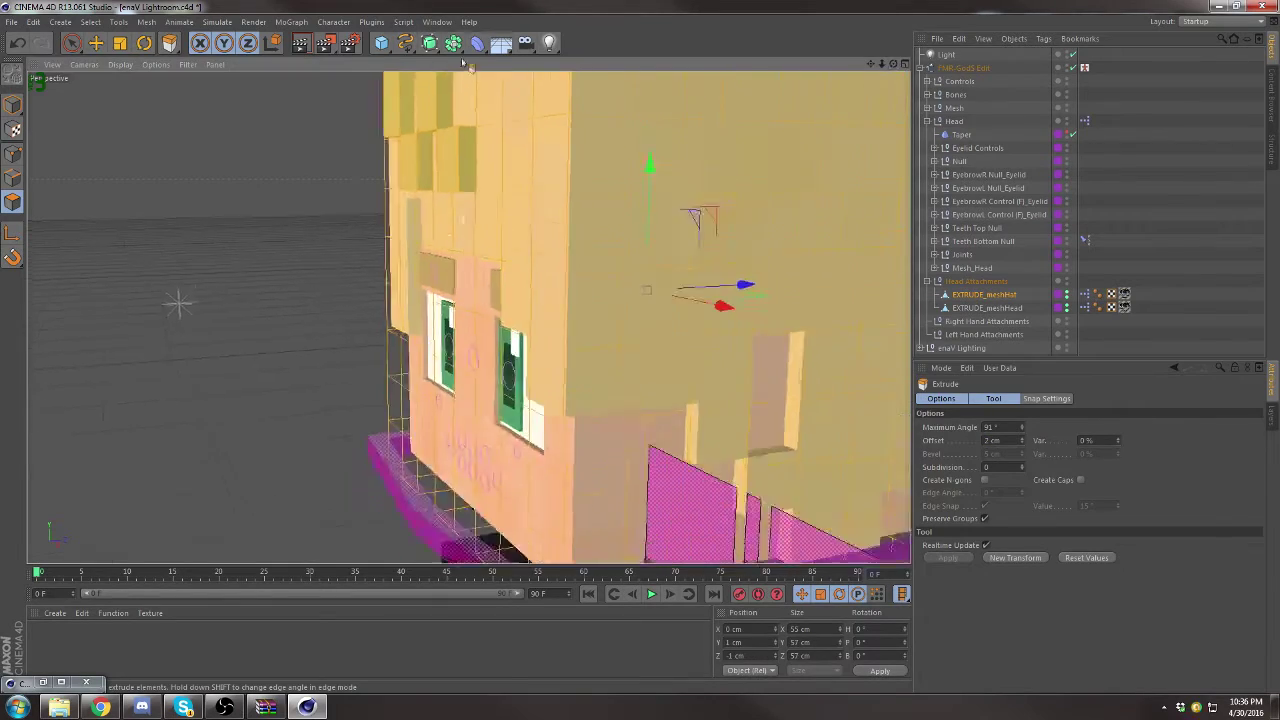
{"action": "mouse_move", "coordinate": [873, 438]}
{"action": "left_mouse_down"}
{"action": "mouse_move", "coordinate": [317, 238]}
{"action": "mouse_move", "coordinate": [829, 93]}
{"action": "left_mouse_up"}
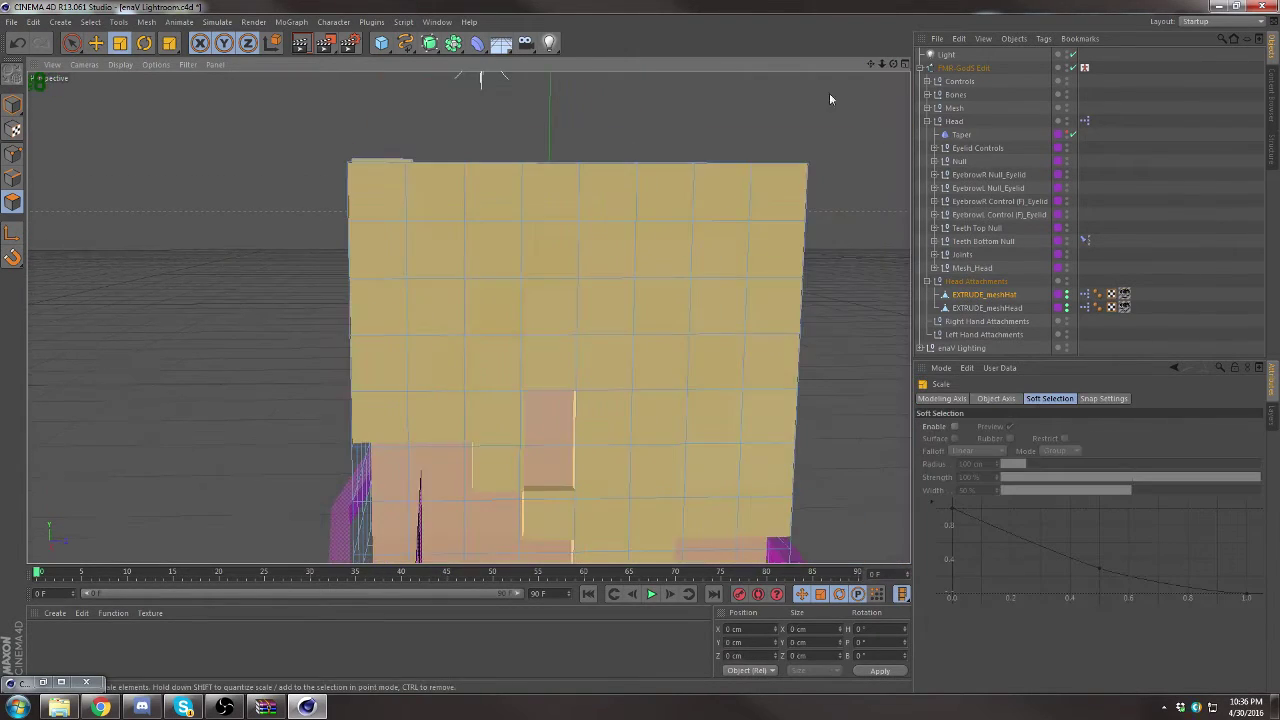
{"action": "key", "text": "ctrl+z"}
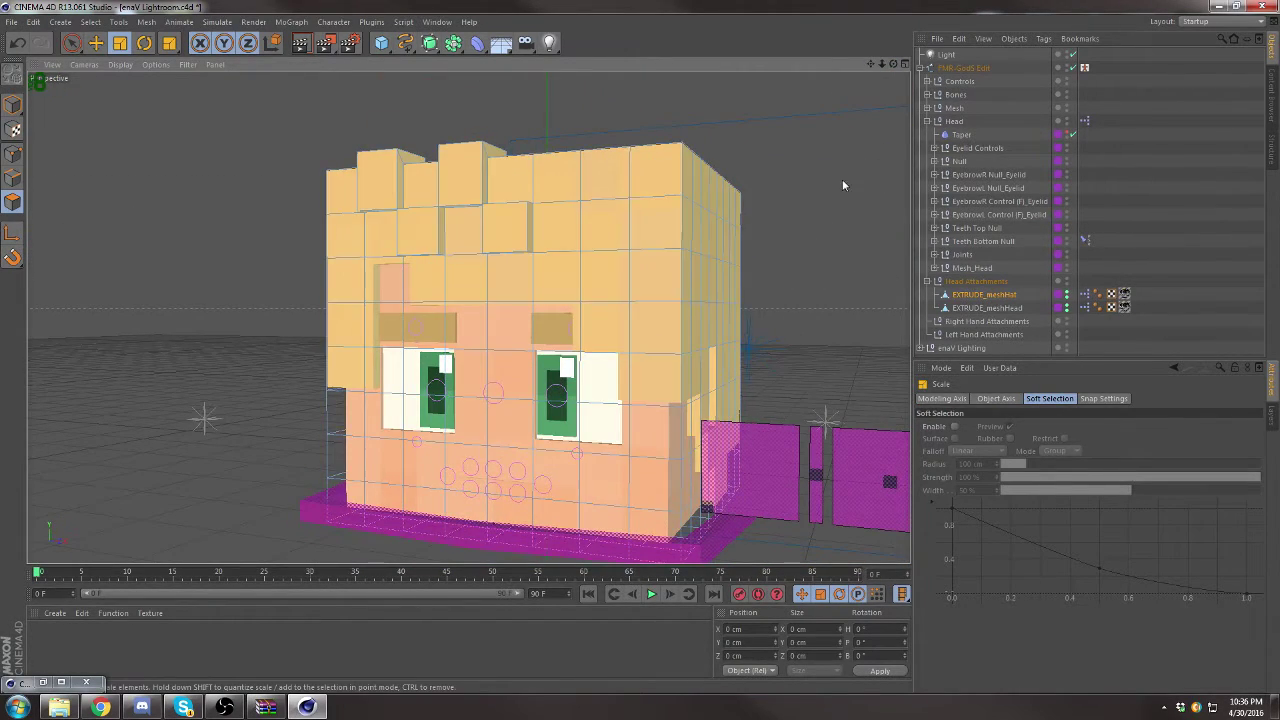
{"action": "key", "text": "ctrl+z"}
{"action": "key", "text": "ctrl+z"}
{"action": "key", "text": "ctrl+z"}
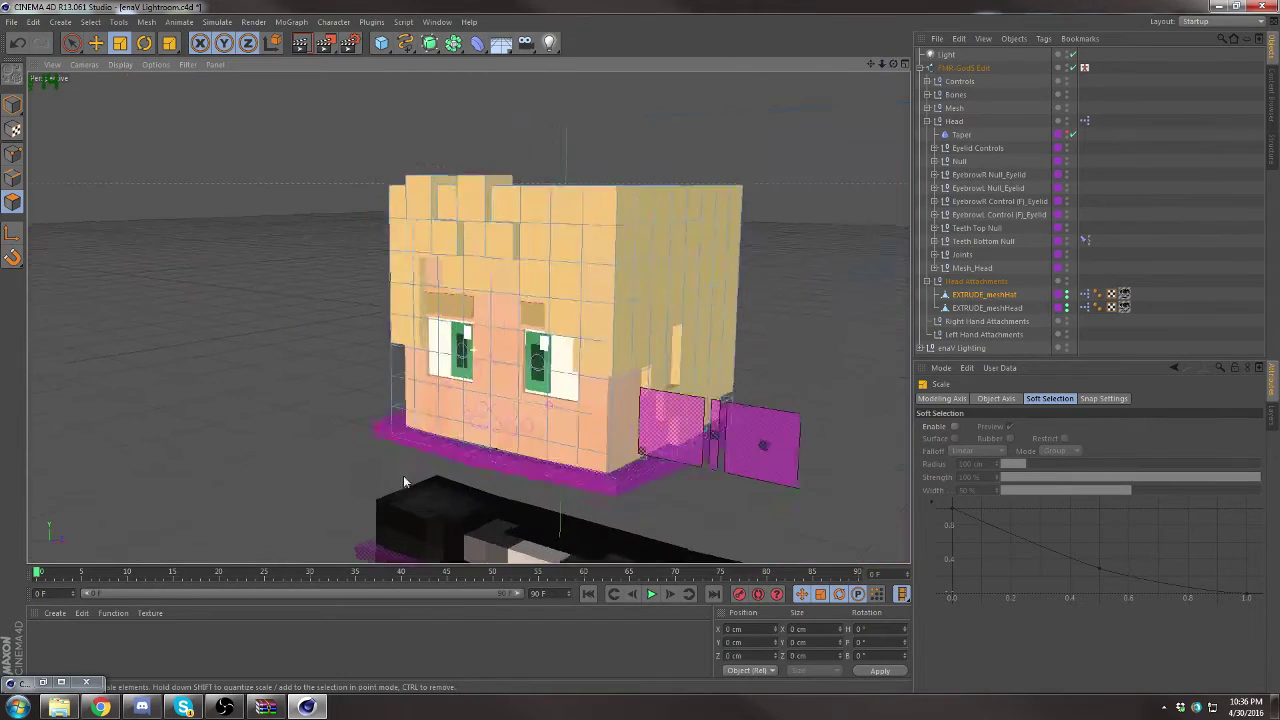
{"action": "key", "text": "ctrl+z"}
{"action": "key", "text": "ctrl+z"}
{"action": "key", "text": "ctrl+z"}
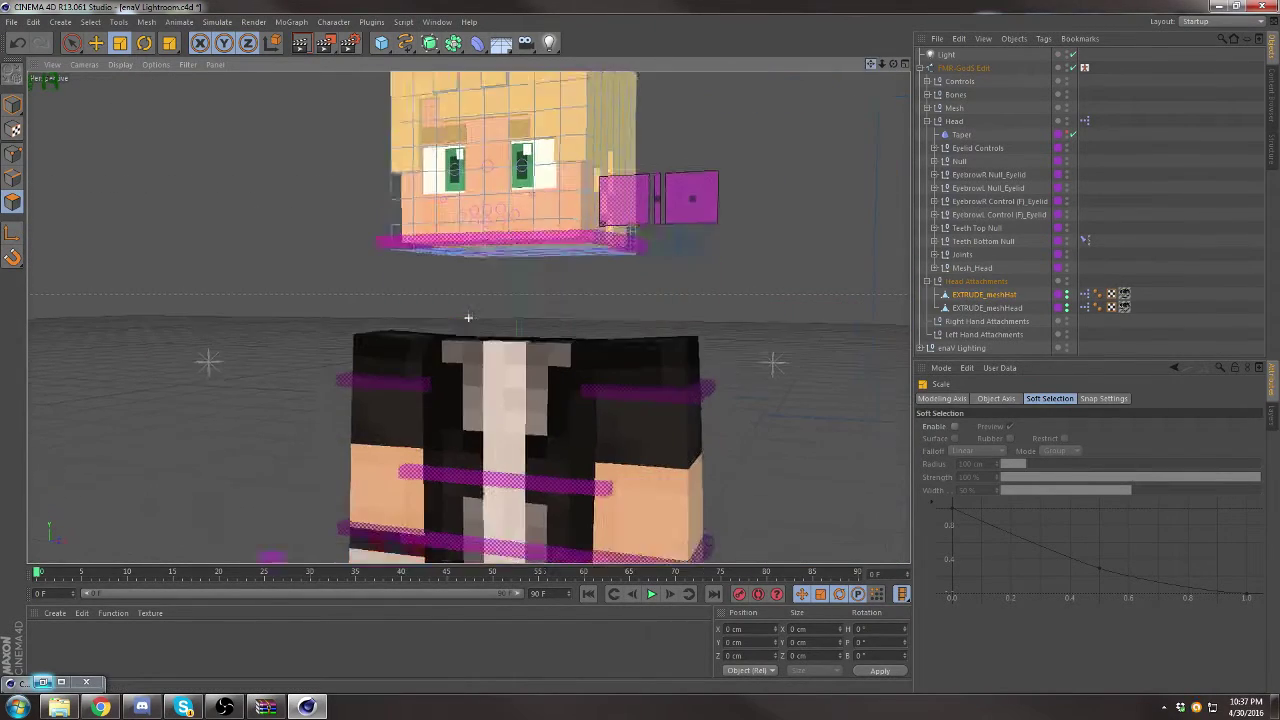
Step: Select the torso's jacket faces and extrude them outward by 1 cm
{"action": "key", "text": "ctrl+z"}
{"action": "key", "text": "ctrl+z"}
{"action": "key", "text": "ctrl+z"}
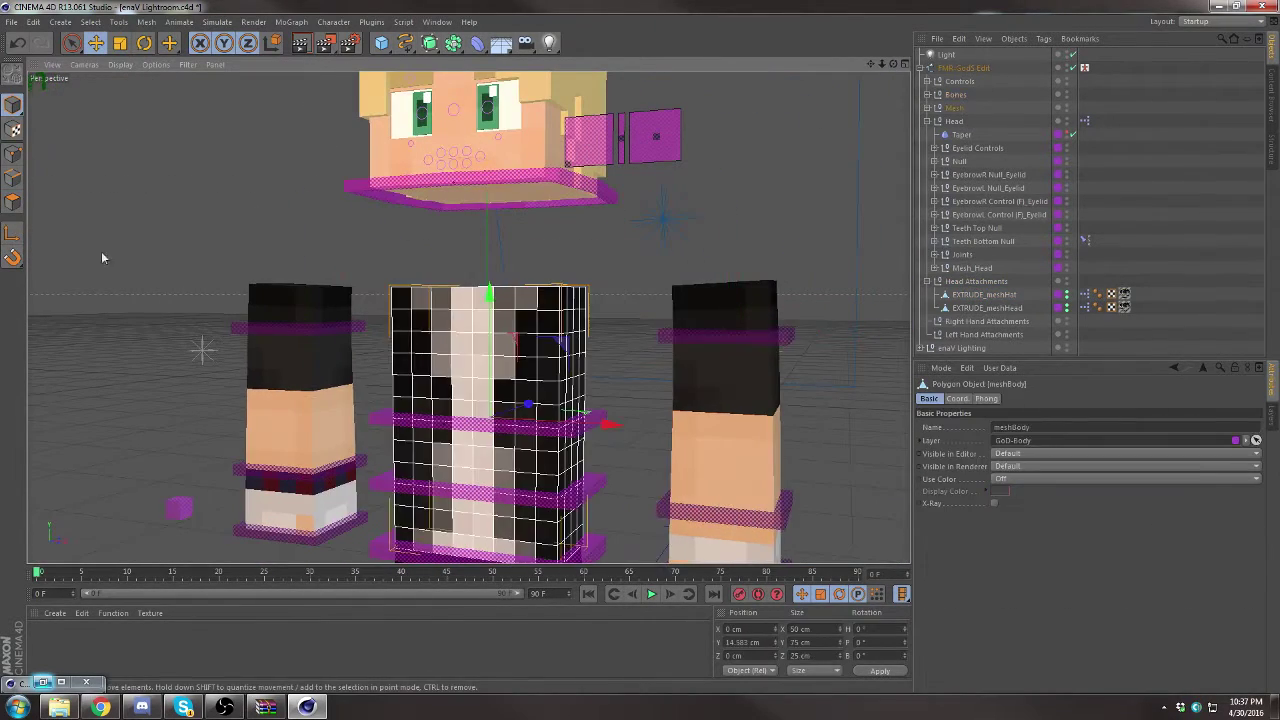
{"action": "key", "text": "ctrl+z"}
{"action": "key", "text": "ctrl+z"}
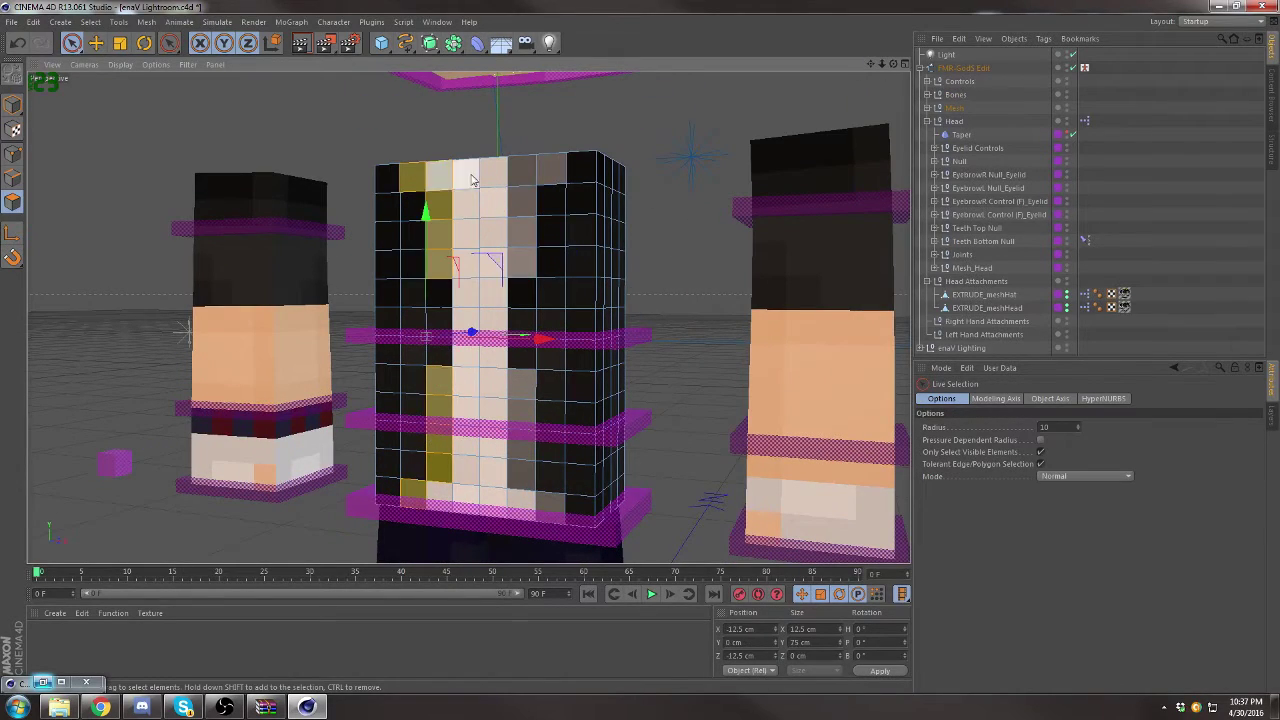
{"action": "key", "text": "d"}
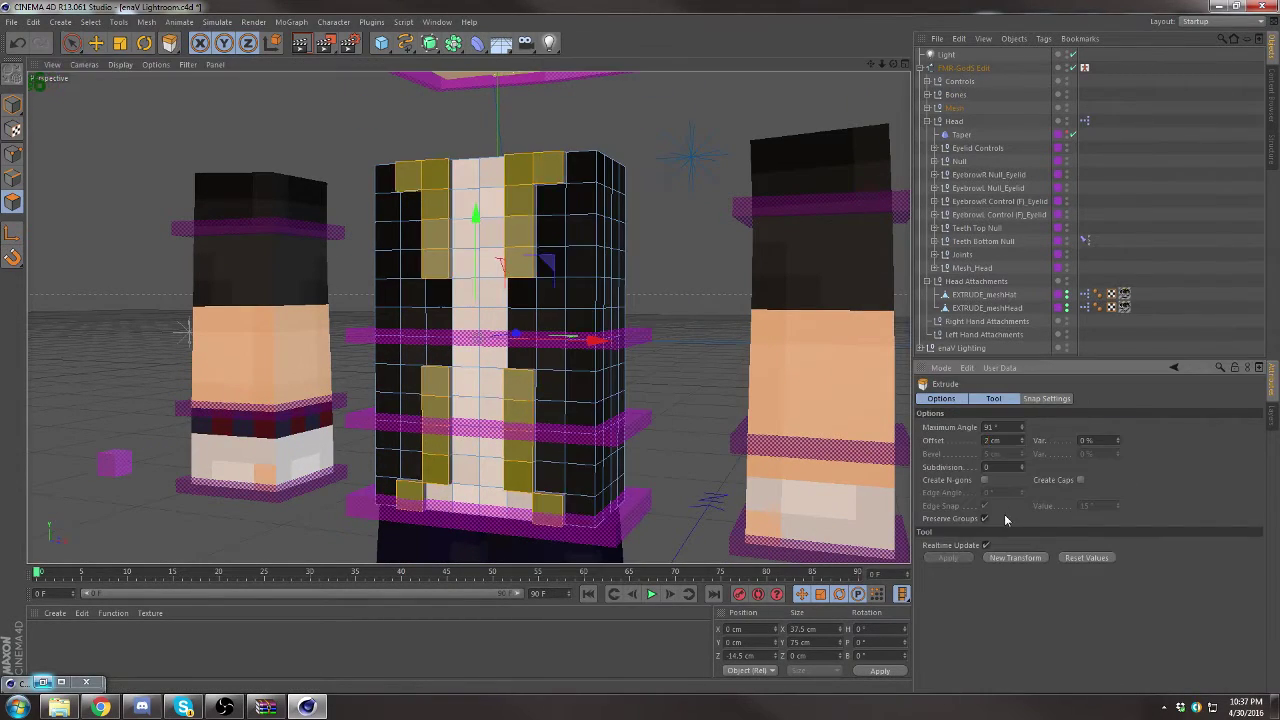
{"action": "key", "text": "ctrl+z"}
{"action": "key", "text": "ctrl+z"}
{"action": "key", "text": "ctrl+z"}
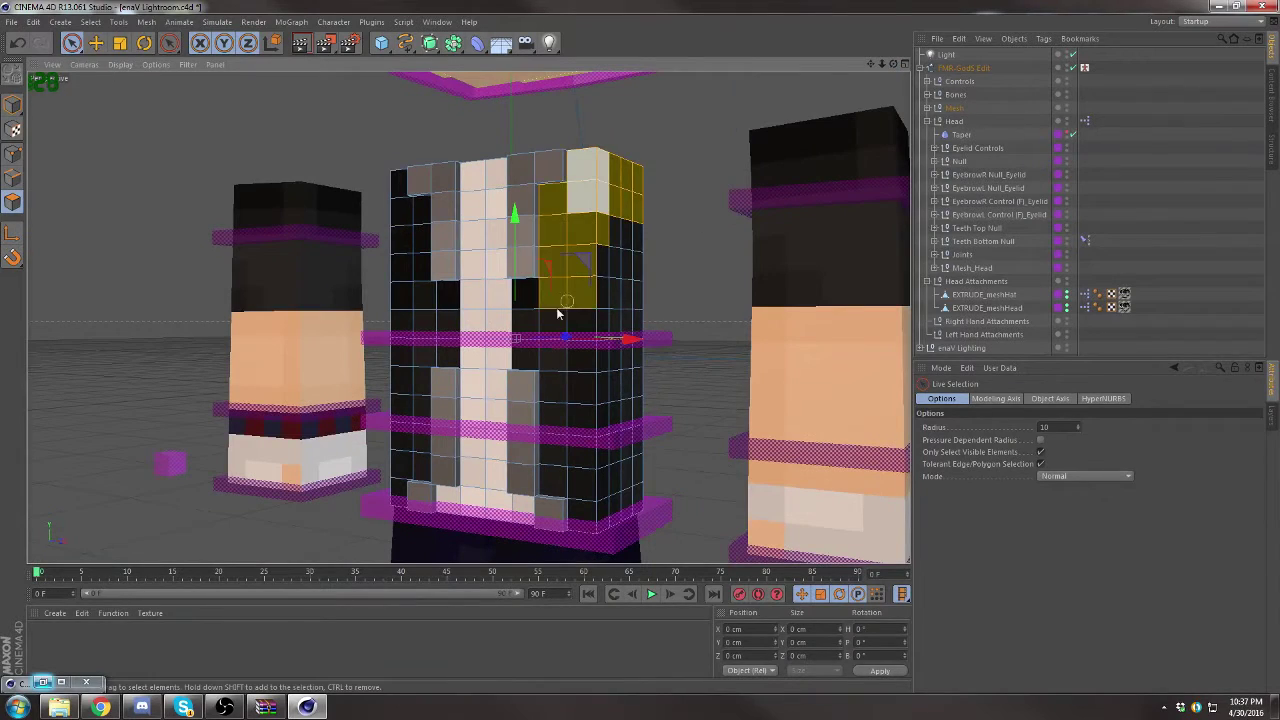
{"action": "key", "text": "ctrl+z"}
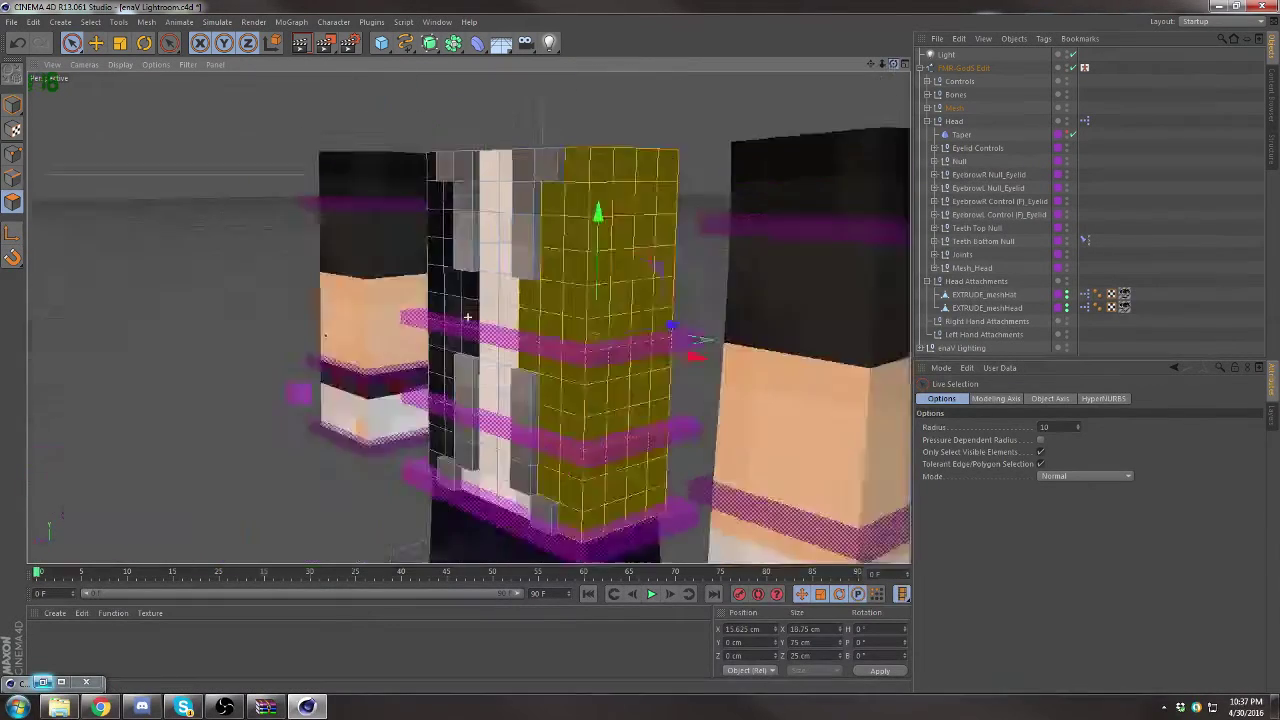
{"action": "key", "text": "ctrl+z"}
{"action": "key", "text": "ctrl+z"}
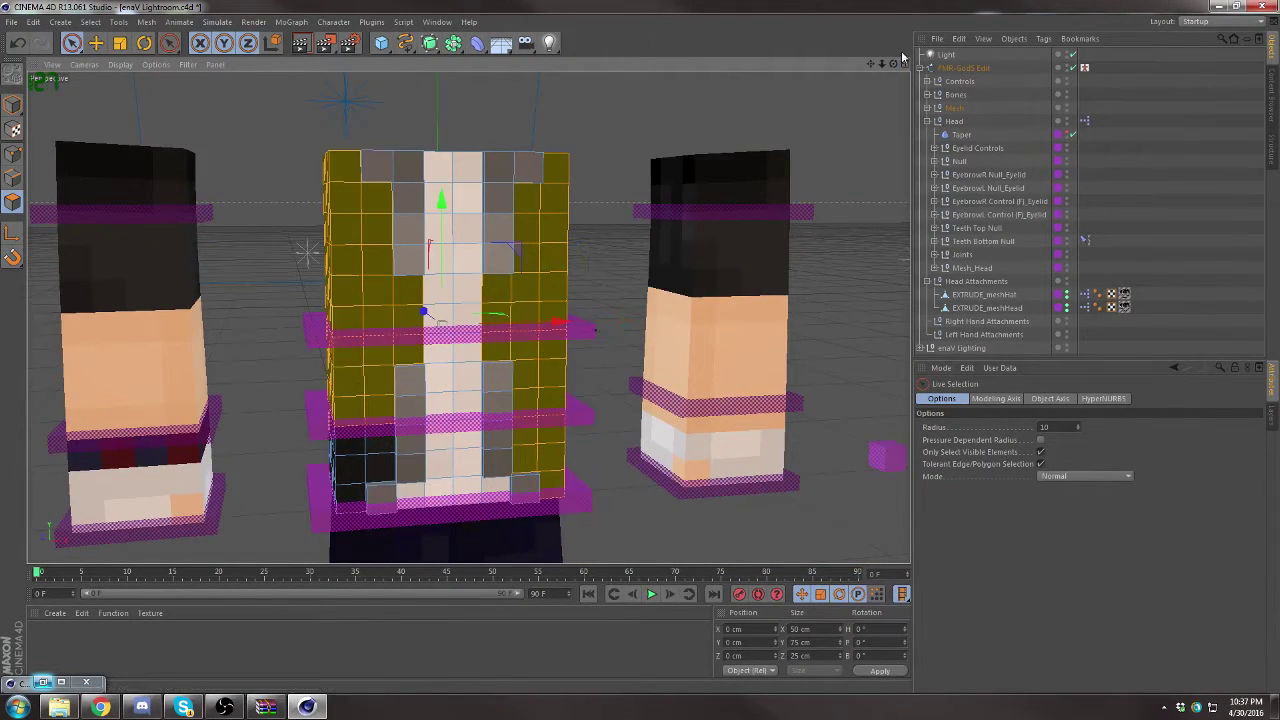
{"action": "key", "text": "ctrl+z"}
{"action": "key", "text": "ctrl+z"}
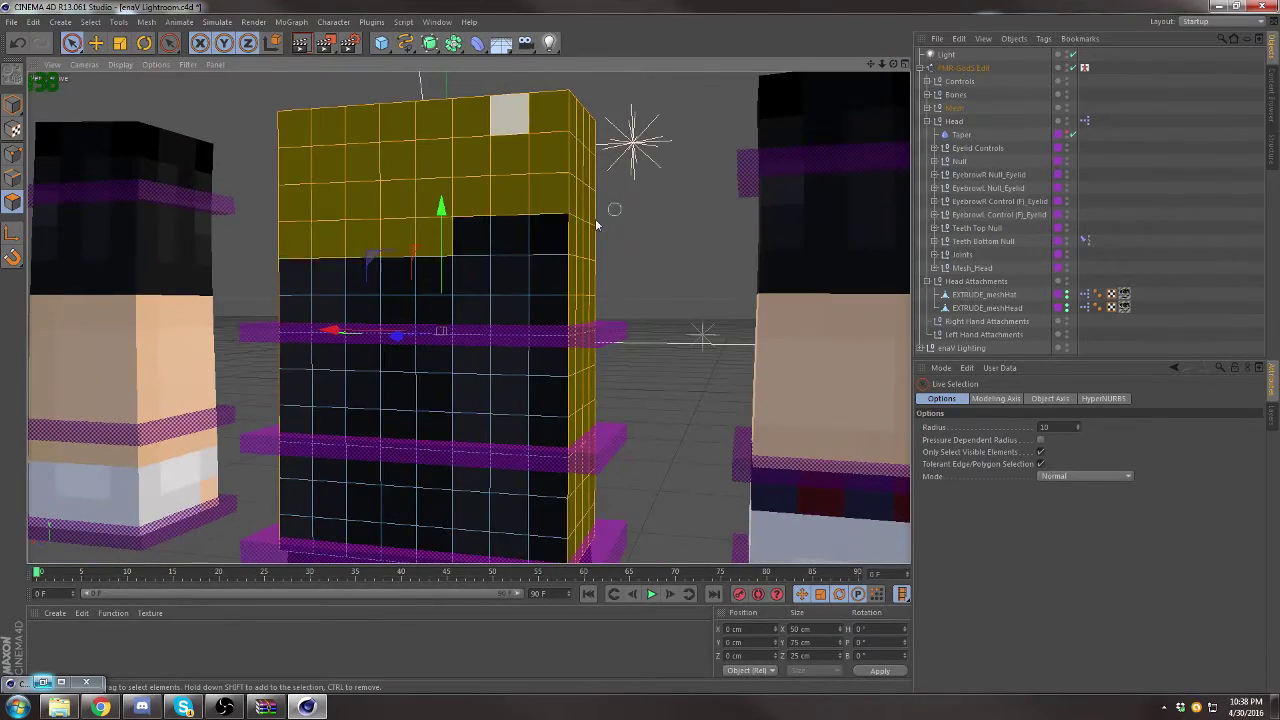
{"action": "left_click_drag", "start_coordinate": [330, 110], "coordinate": [543, 540]}
{"action": "right_click", "coordinate": [503, 170]}
{"action": "left_click", "coordinate": [528, 399]}
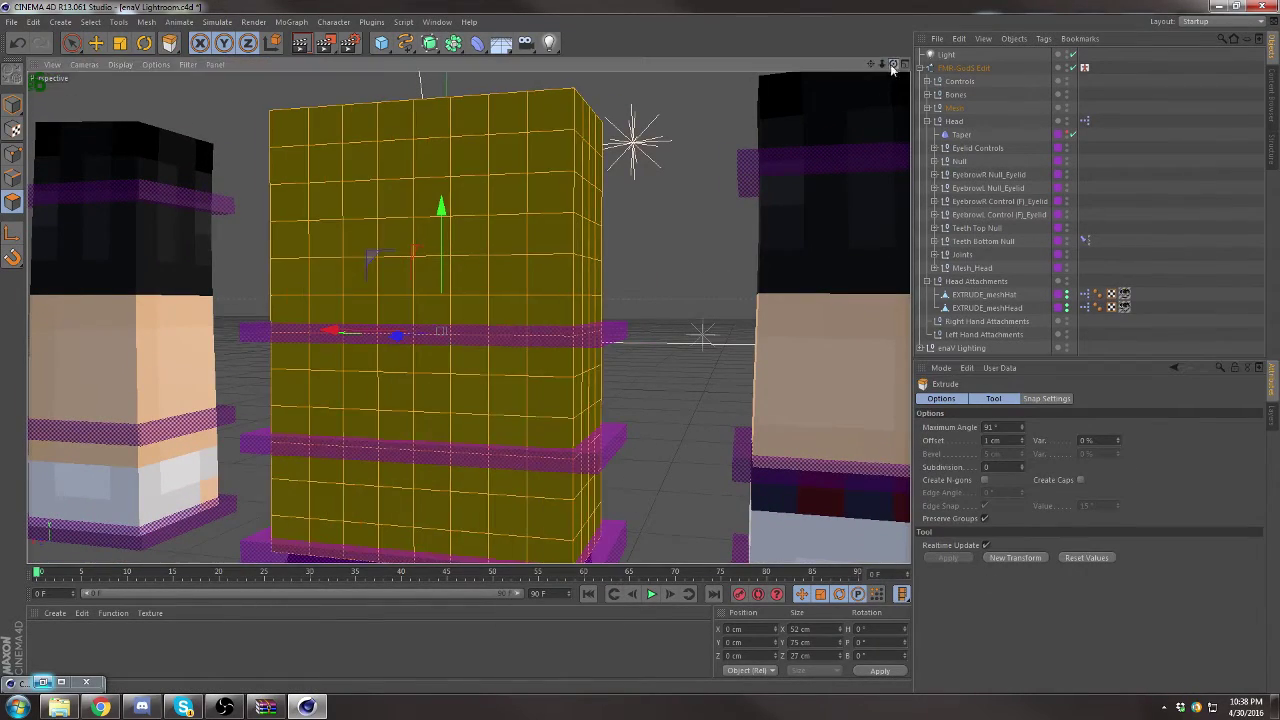
{"action": "key", "text": "ctrl+z"}
{"action": "key", "text": "ctrl+z"}
{"action": "key", "text": "ctrl+z"}
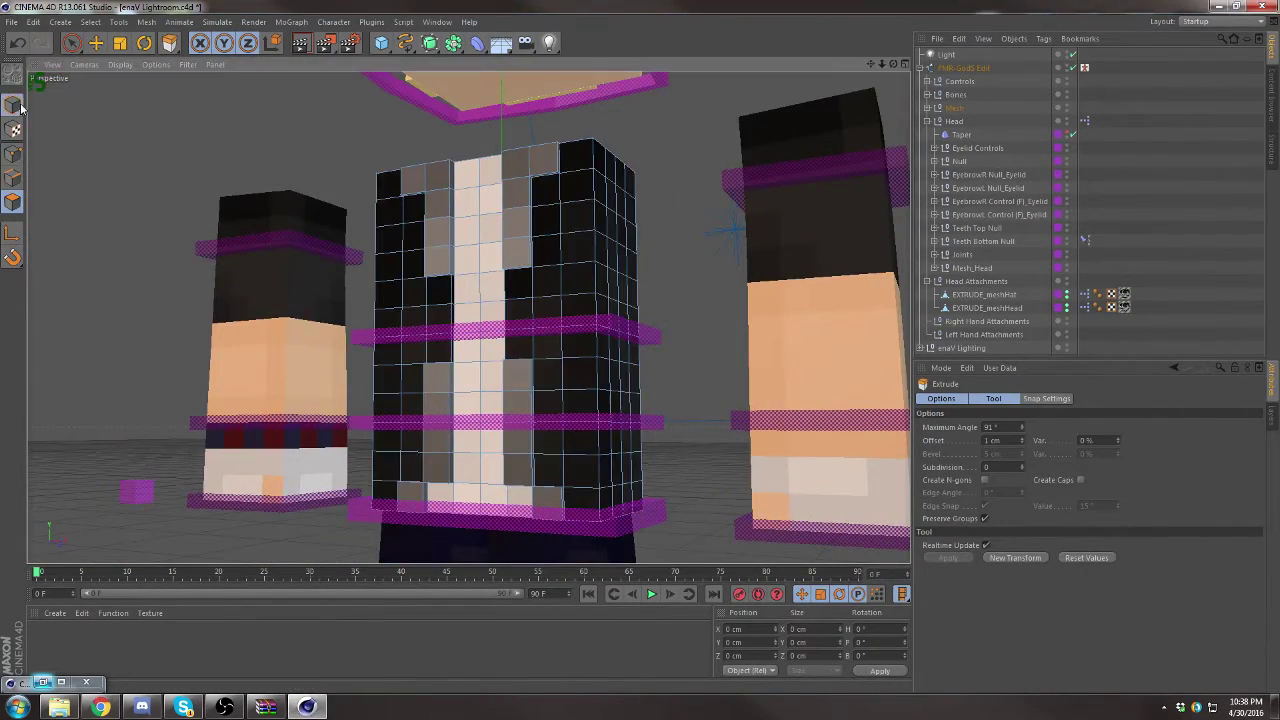
{"action": "key", "text": "ctrl+z"}
Step: Extrude the first arm's top faces outward by 1 cm
{"action": "key", "text": "ctrl+z"}
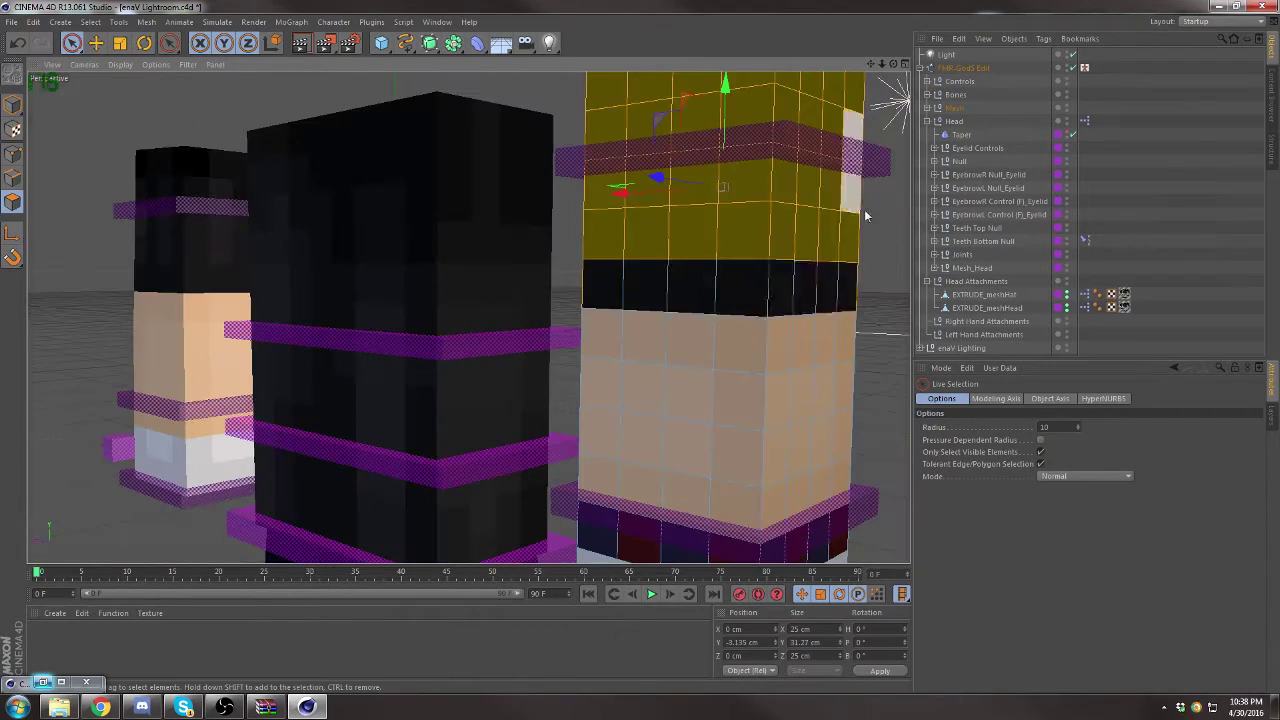
{"action": "right_click", "coordinate": [735, 170]}
{"action": "left_click", "coordinate": [760, 399]}
{"action": "key", "text": "ctrl+z"}
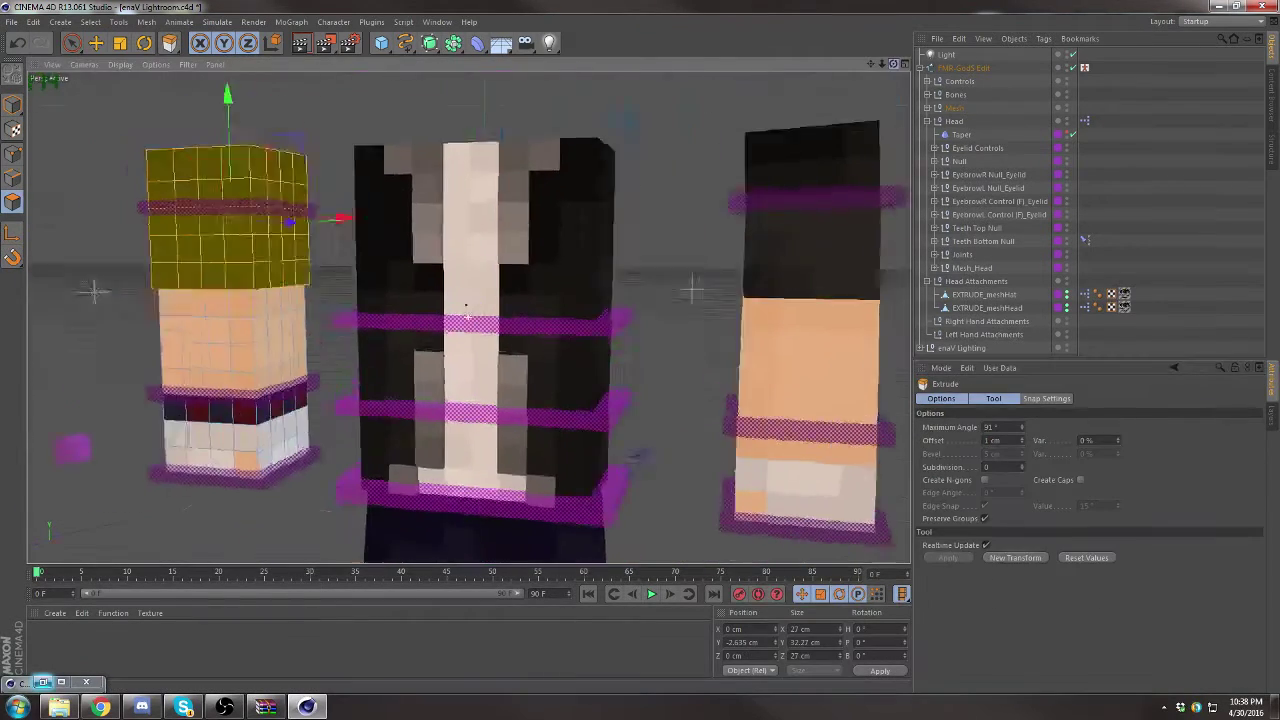
{"action": "key", "text": "ctrl+z"}
Step: Extrude the other arm's top faces by 1 cm and switch to the Needcoolshoes browser window
{"action": "key", "text": "ctrl+z"}
{"action": "key", "text": "ctrl+z"}
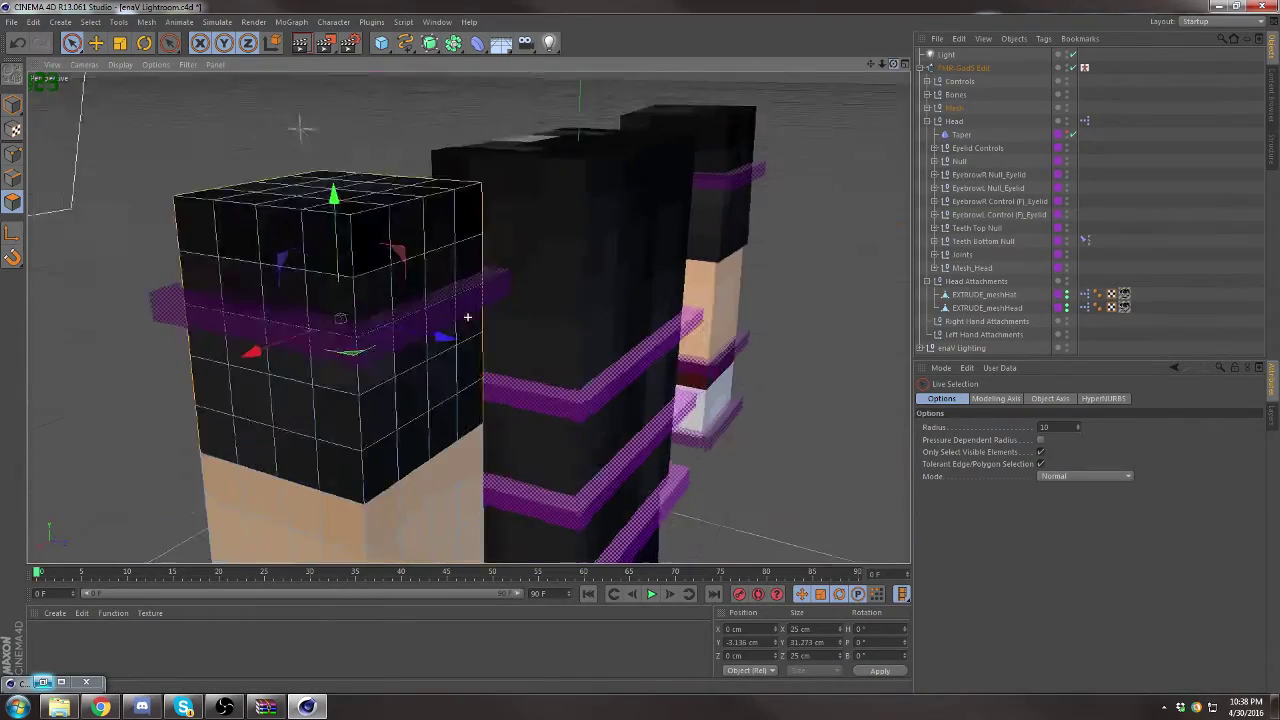
{"action": "key", "text": "ctrl+z"}
{"action": "right_click", "coordinate": [449, 163]}
{"action": "left_click", "coordinate": [475, 392]}
{"action": "key", "text": "ctrl+z"}
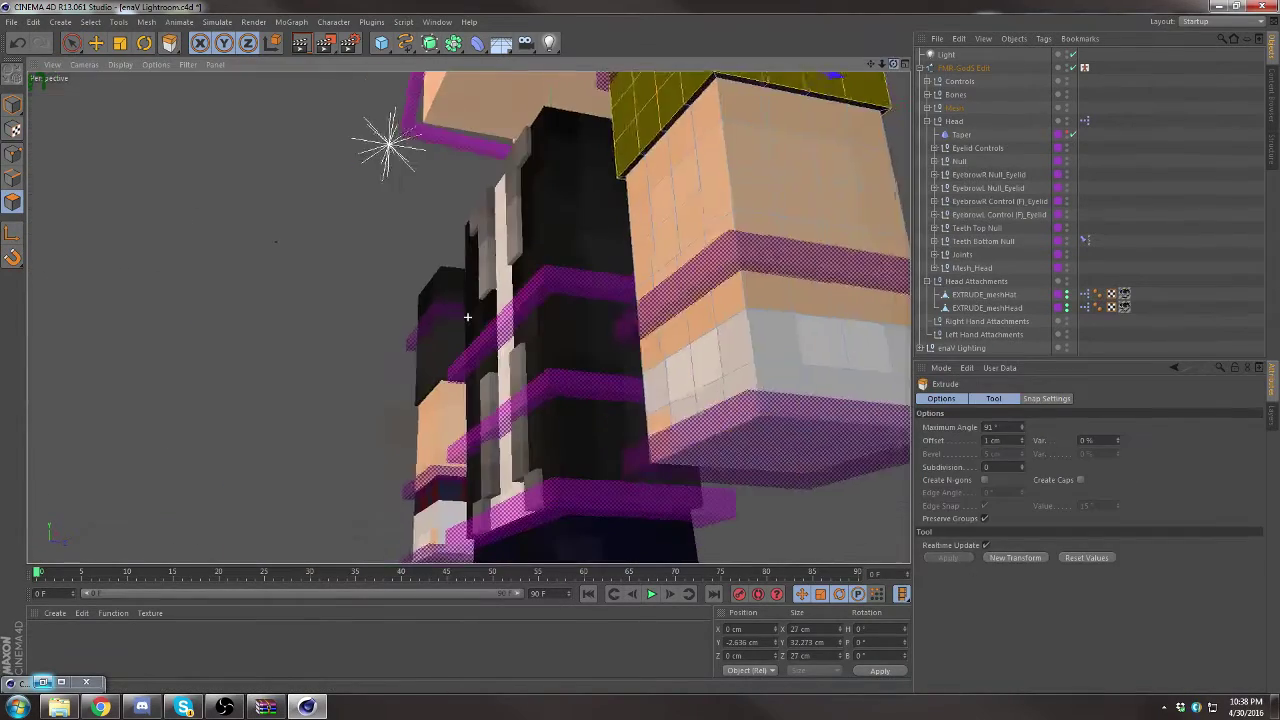
{"action": "key", "text": "ctrl+z"}
{"action": "key", "text": "ctrl+z"}
{"action": "key", "text": "alt+Tab"}
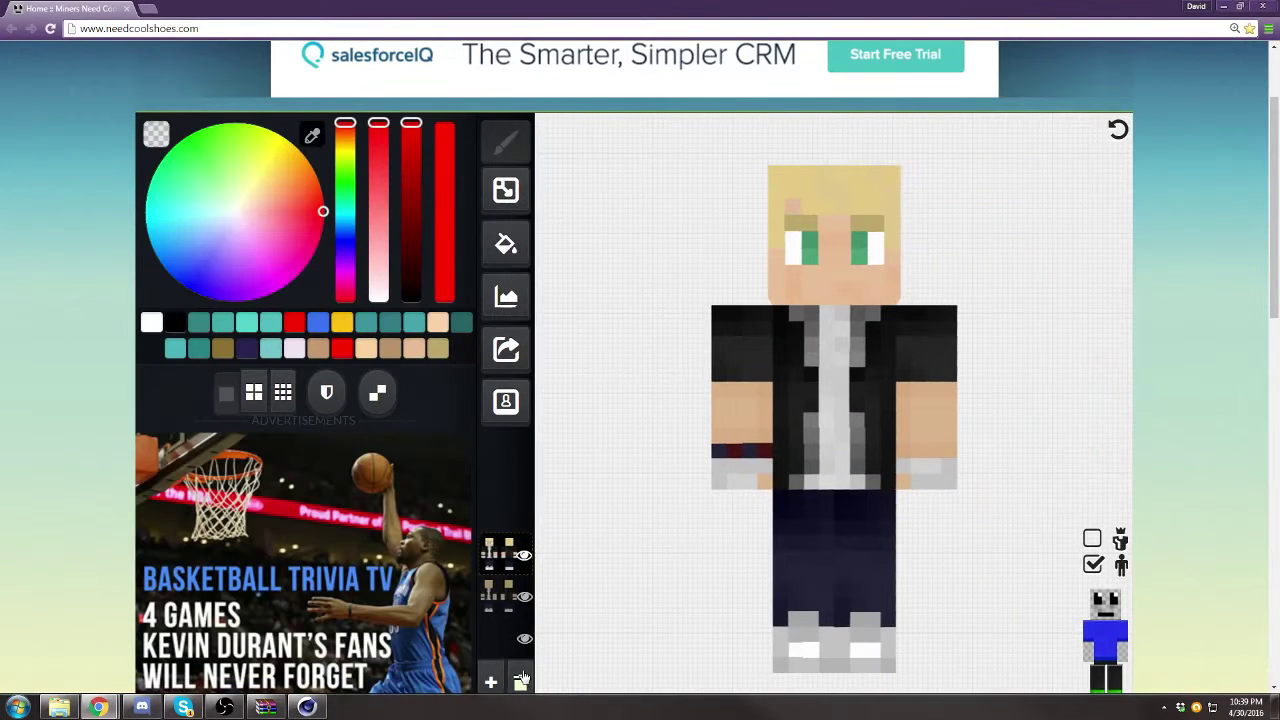
Step: Pick a light grey colour, view the skin from below, and open the export options
{"action": "left_click", "coordinate": [521, 680]}
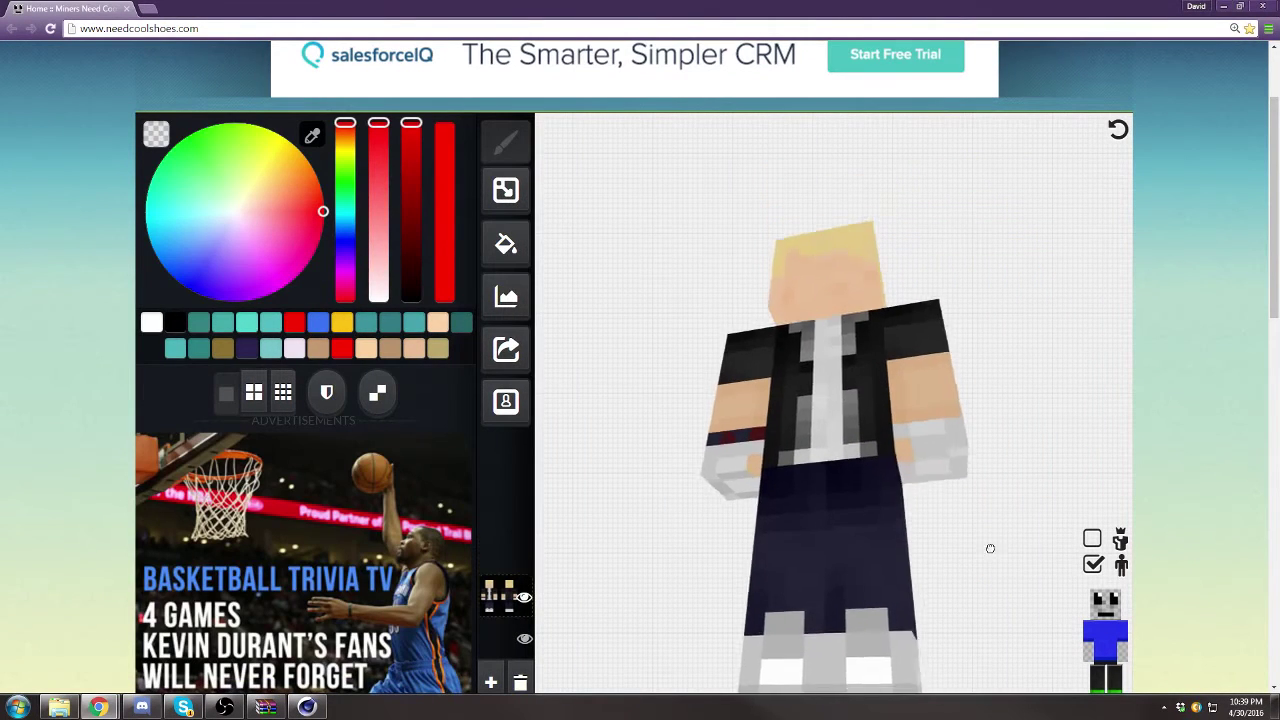
{"action": "left_click_drag", "start_coordinate": [986, 543], "coordinate": [914, 443]}
{"action": "left_click", "coordinate": [312, 137]}
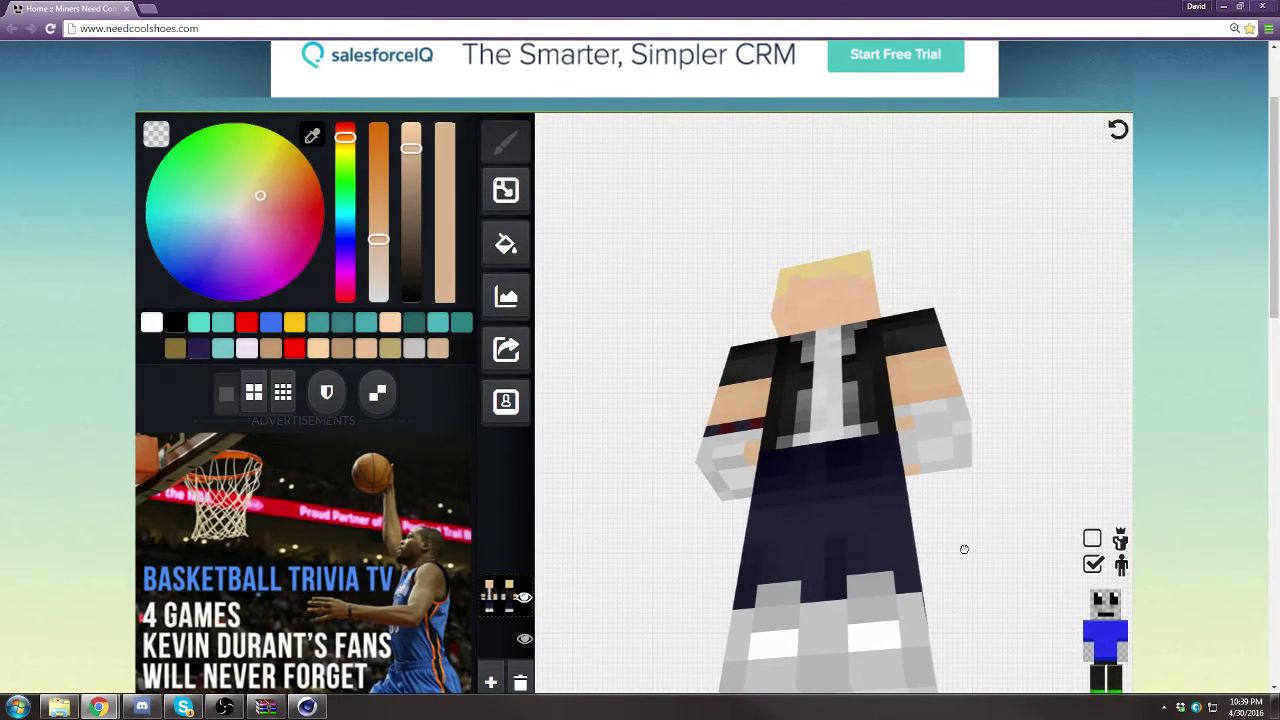
{"action": "left_click_drag", "start_coordinate": [963, 546], "coordinate": [640, 375]}
{"action": "left_click", "coordinate": [506, 349]}
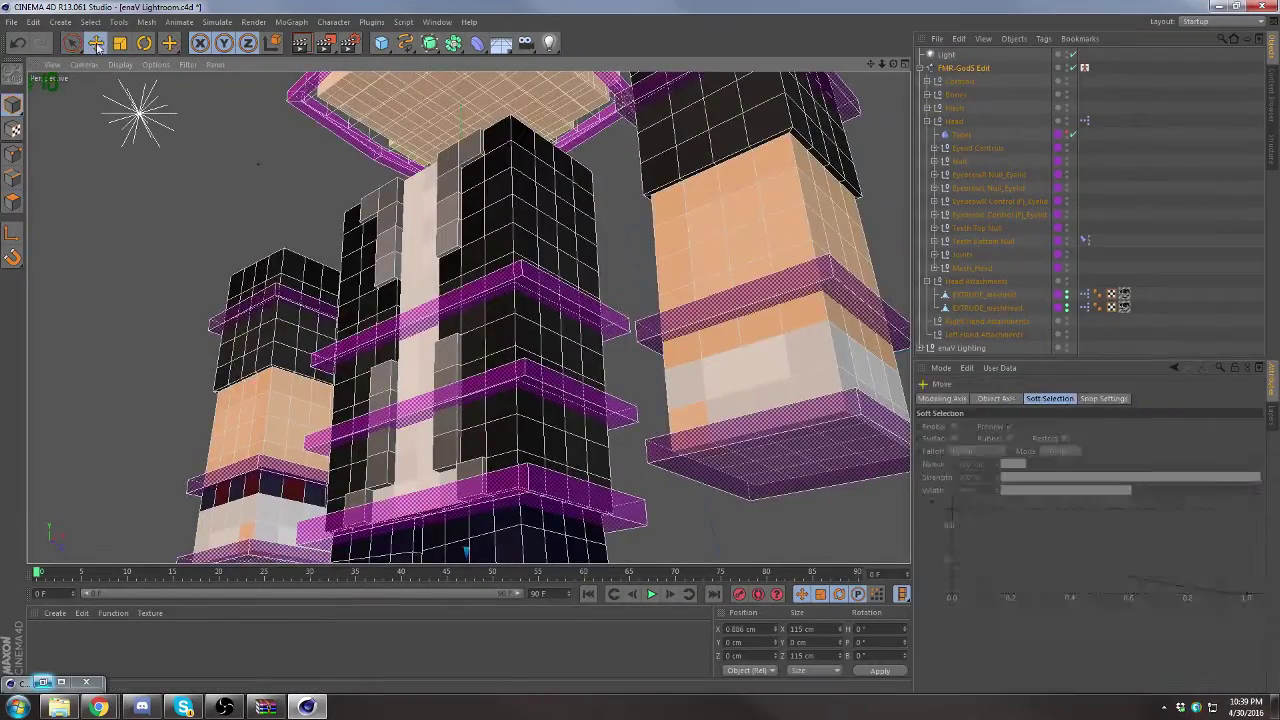
Step: Extrude the selected lower leg faces outward by 0.6 cm
{"action": "left_click", "coordinate": [68, 130]}
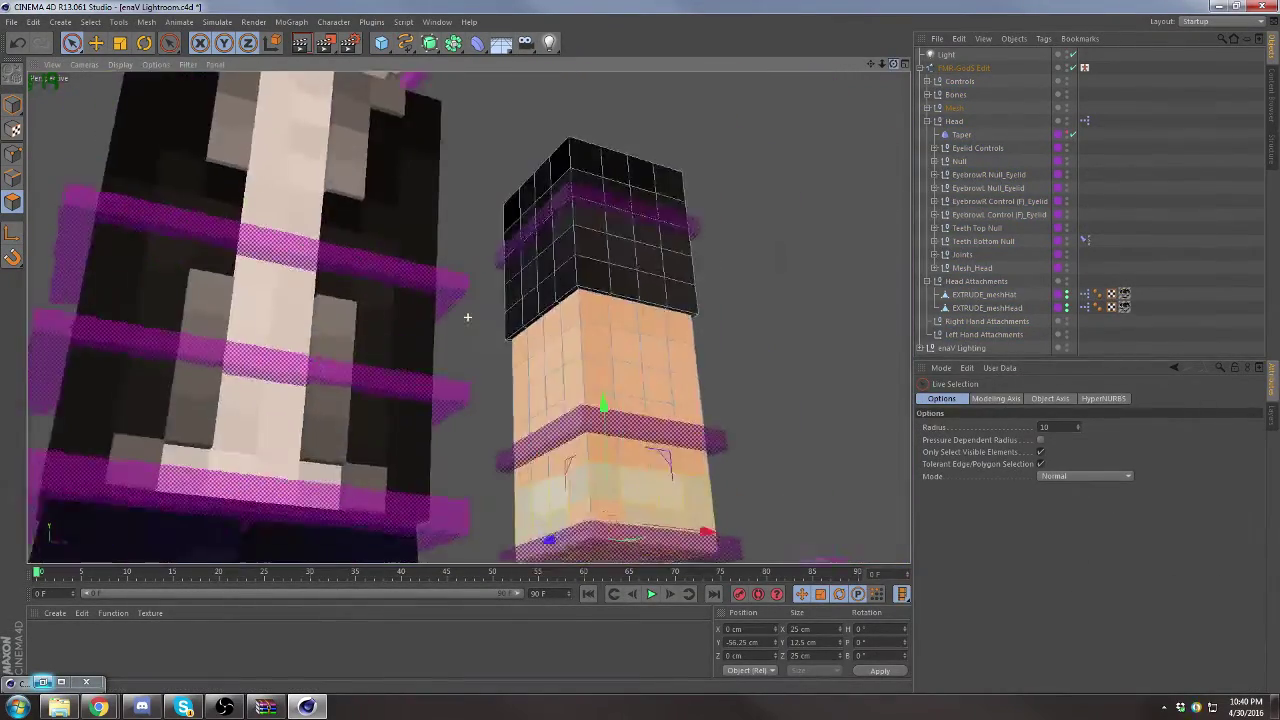
{"action": "right_click", "coordinate": [703, 450]}
{"action": "left_click", "coordinate": [745, 400]}
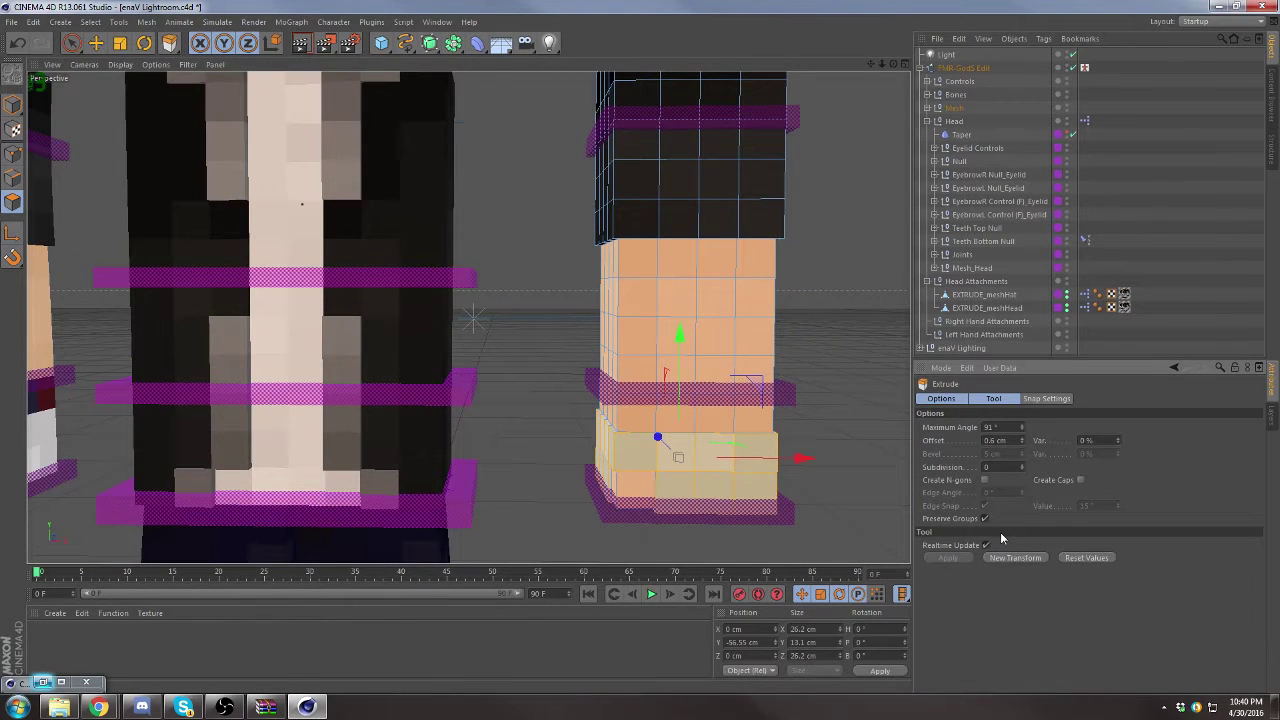
{"action": "middle_click_drag", "start_coordinate": [348, 313], "coordinate": [468, 318], "text": "alt"}
{"action": "key", "text": "space"}
Step: Select the upper and lower leg faces and inspect the leg from below and front
{"action": "mouse_move", "coordinate": [468, 318]}
{"action": "left_mouse_down", "text": "alt"}
{"action": "mouse_move", "coordinate": [528, 314]}
{"action": "mouse_move", "coordinate": [343, 430]}
{"action": "left_mouse_up", "text": "alt"}
{"action": "left_click", "coordinate": [345, 150]}
{"action": "left_click", "coordinate": [394, 428]}
{"action": "scroll", "coordinate": [467, 317], "scroll_direction": "up", "scroll_amount": 1}
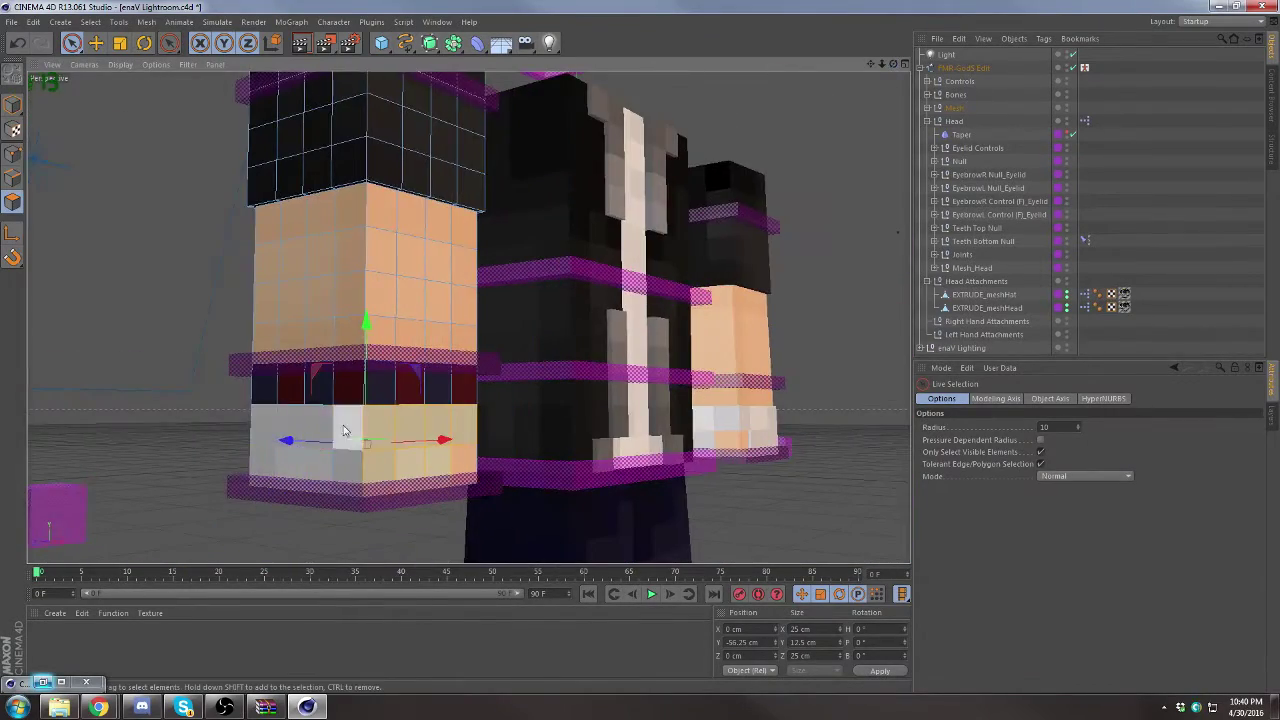
{"action": "left_click_drag", "start_coordinate": [467, 316], "coordinate": [635, 378], "text": "alt"}
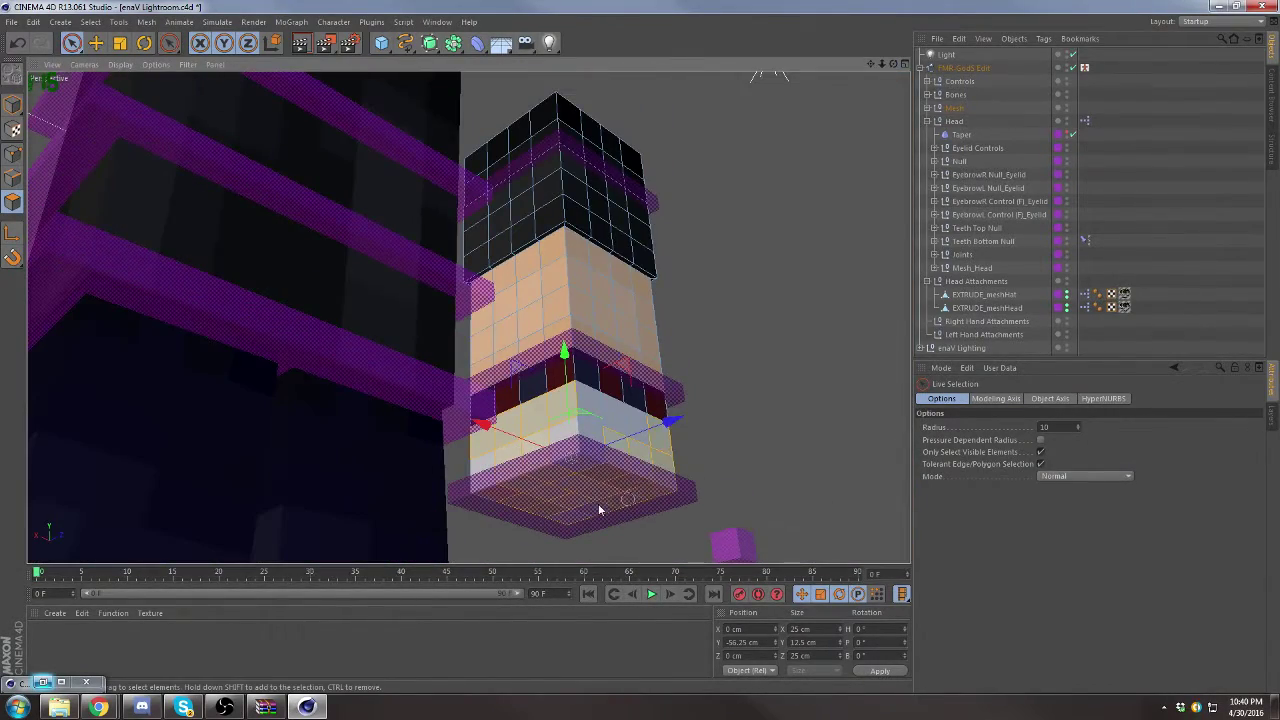
{"action": "key", "text": "d"}
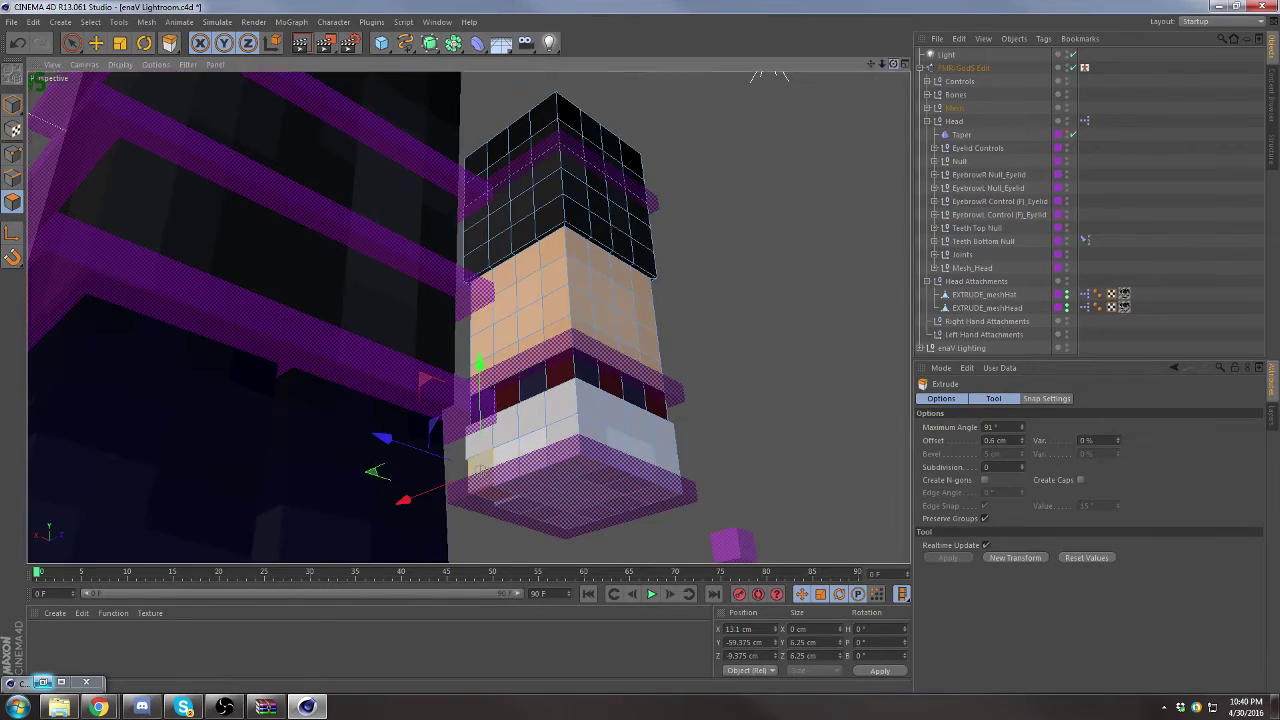
{"action": "left_click_drag", "start_coordinate": [467, 317], "coordinate": [263, 345], "text": "alt"}
{"action": "key", "text": "space"}
{"action": "right_click_drag", "start_coordinate": [263, 345], "coordinate": [558, 376], "text": "alt"}
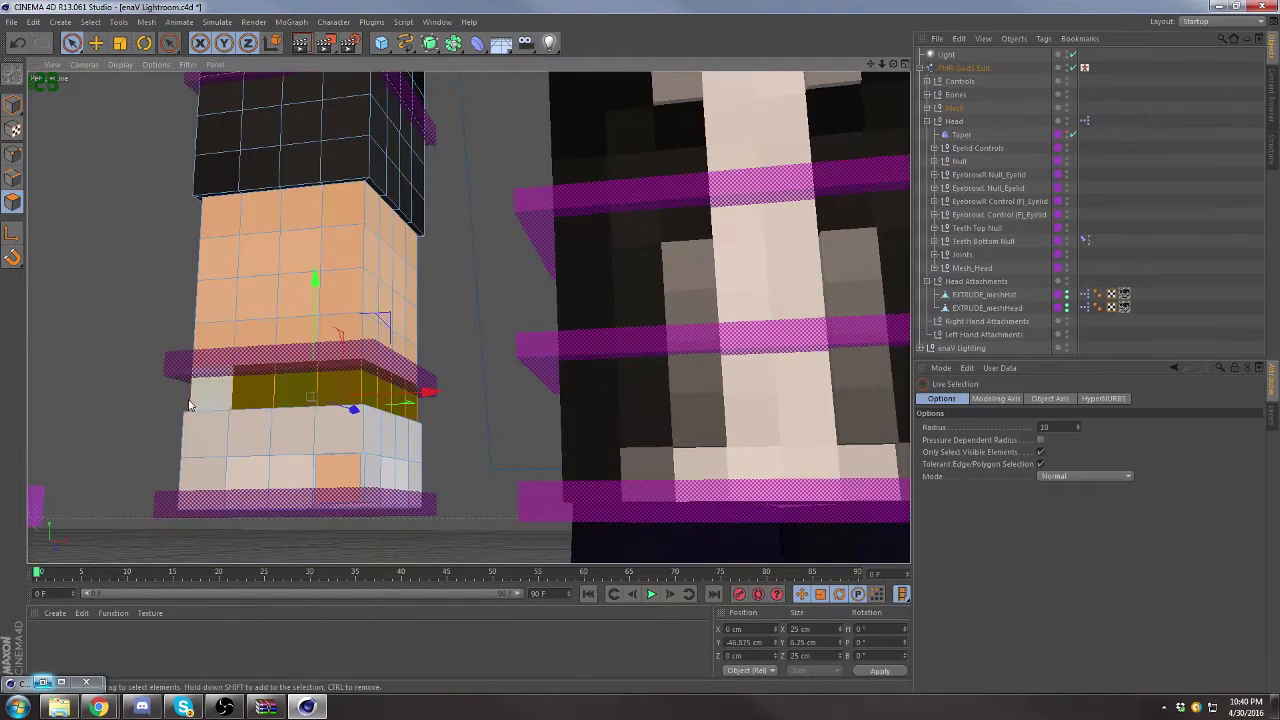
Step: Extrude the dark trouser band faces with a 1.6 cm offset
{"action": "left_click_drag", "start_coordinate": [190, 405], "coordinate": [396, 164], "text": "alt"}
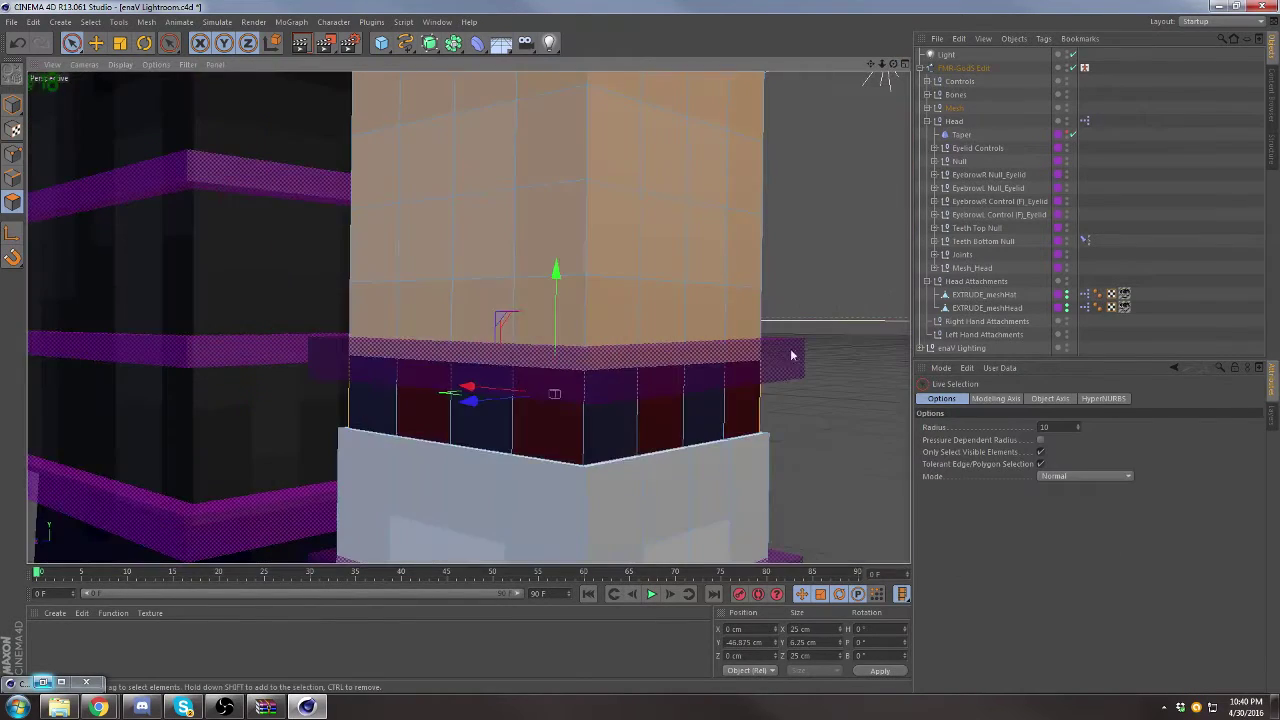
{"action": "right_click", "coordinate": [396, 164]}
{"action": "left_click", "coordinate": [430, 300]}
{"action": "type", "text": "1.6"}
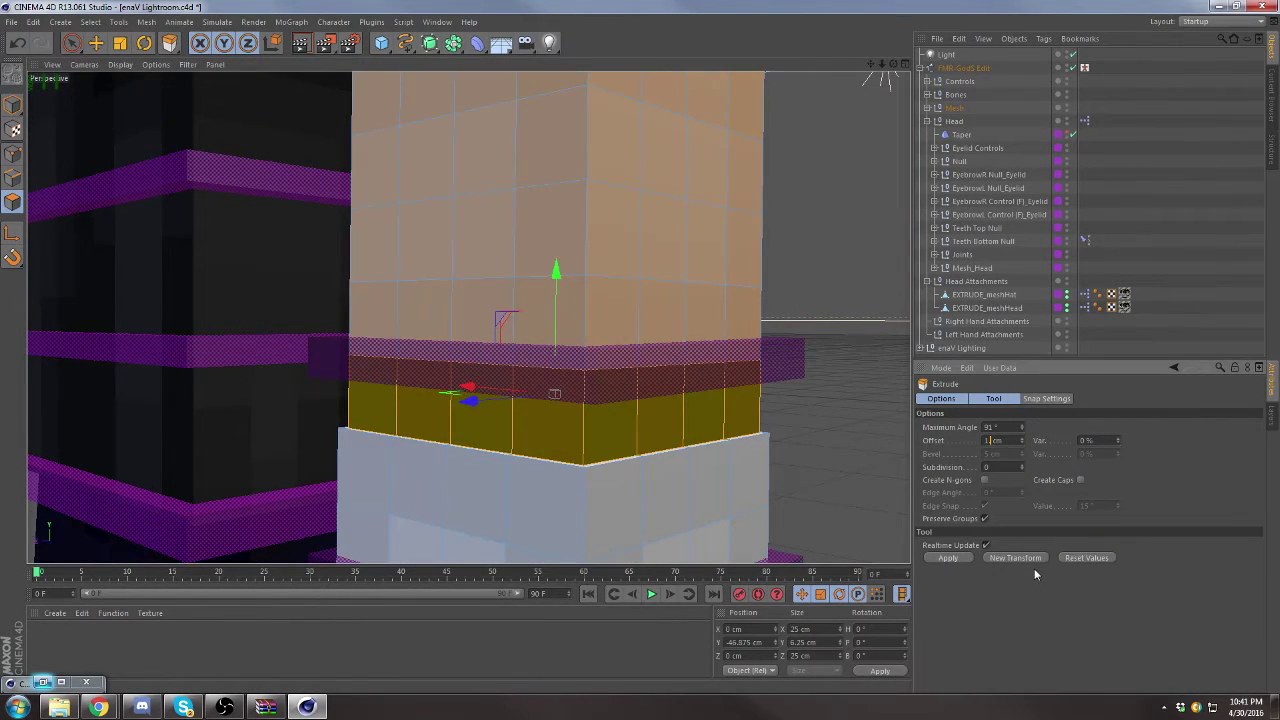
{"action": "key", "text": "Return"}
Step: View the whole body, then rotate the skin preview in the browser
{"action": "left_click_drag", "start_coordinate": [843, 294], "coordinate": [884, 88], "text": "alt"}
{"action": "scroll", "coordinate": [884, 88], "scroll_direction": "up", "scroll_amount": 2}
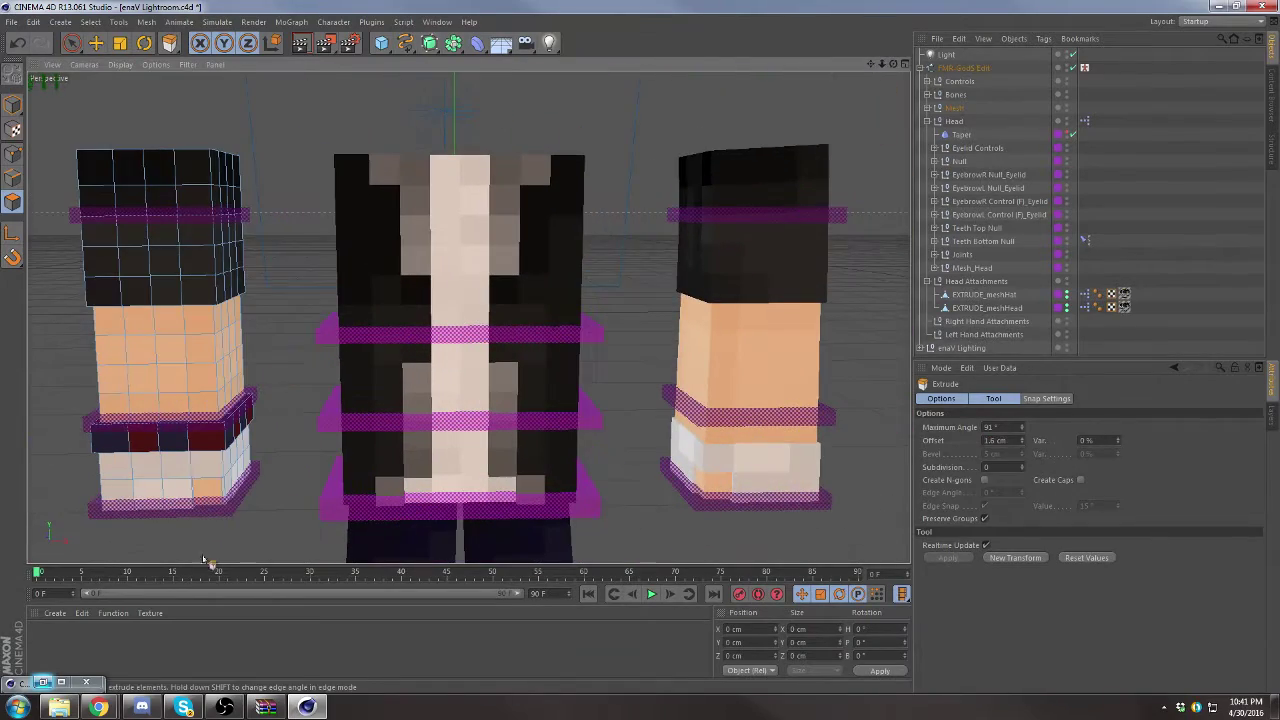
{"action": "left_click", "coordinate": [100, 707]}
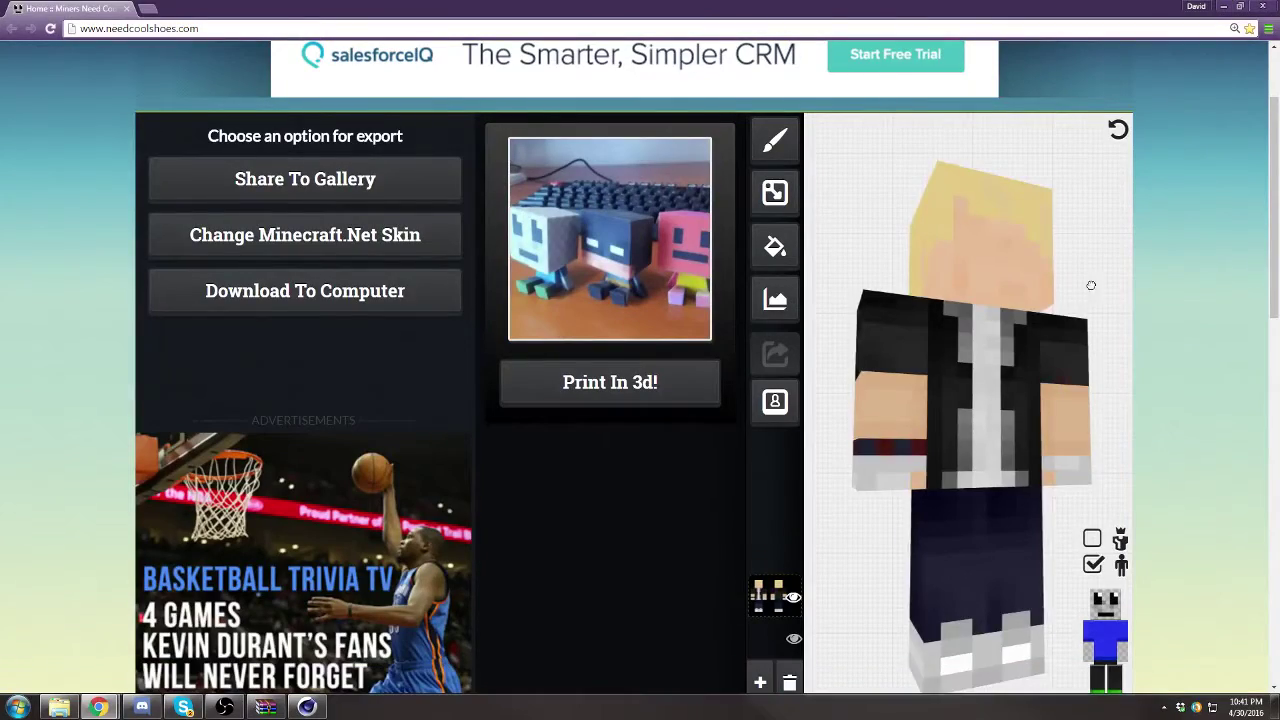
{"action": "left_click_drag", "start_coordinate": [1088, 285], "coordinate": [931, 546]}
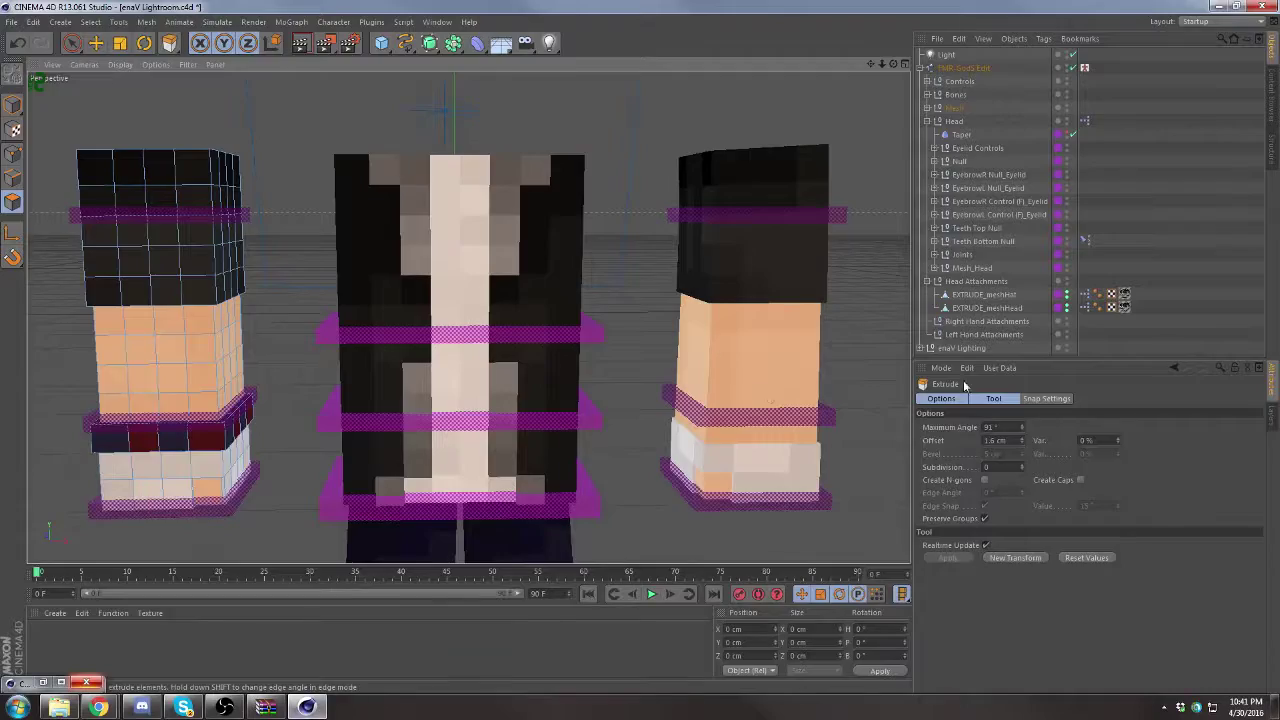
Step: Extrude the collar polygons on the torso mesh
{"action": "left_click", "coordinate": [307, 707]}
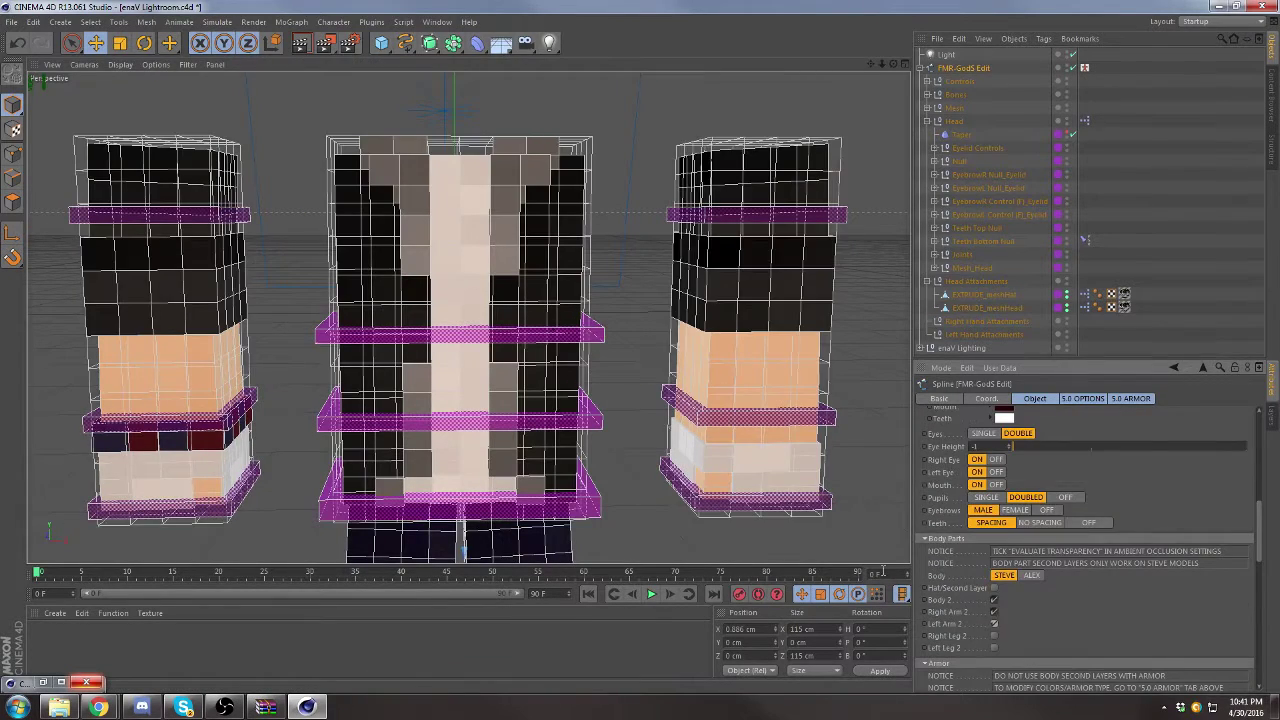
{"action": "left_click", "coordinate": [389, 168]}
{"action": "scroll", "coordinate": [380, 146], "scroll_direction": "up", "scroll_amount": 1}
{"action": "left_click_drag", "start_coordinate": [519, 161], "coordinate": [590, 140], "text": "alt"}
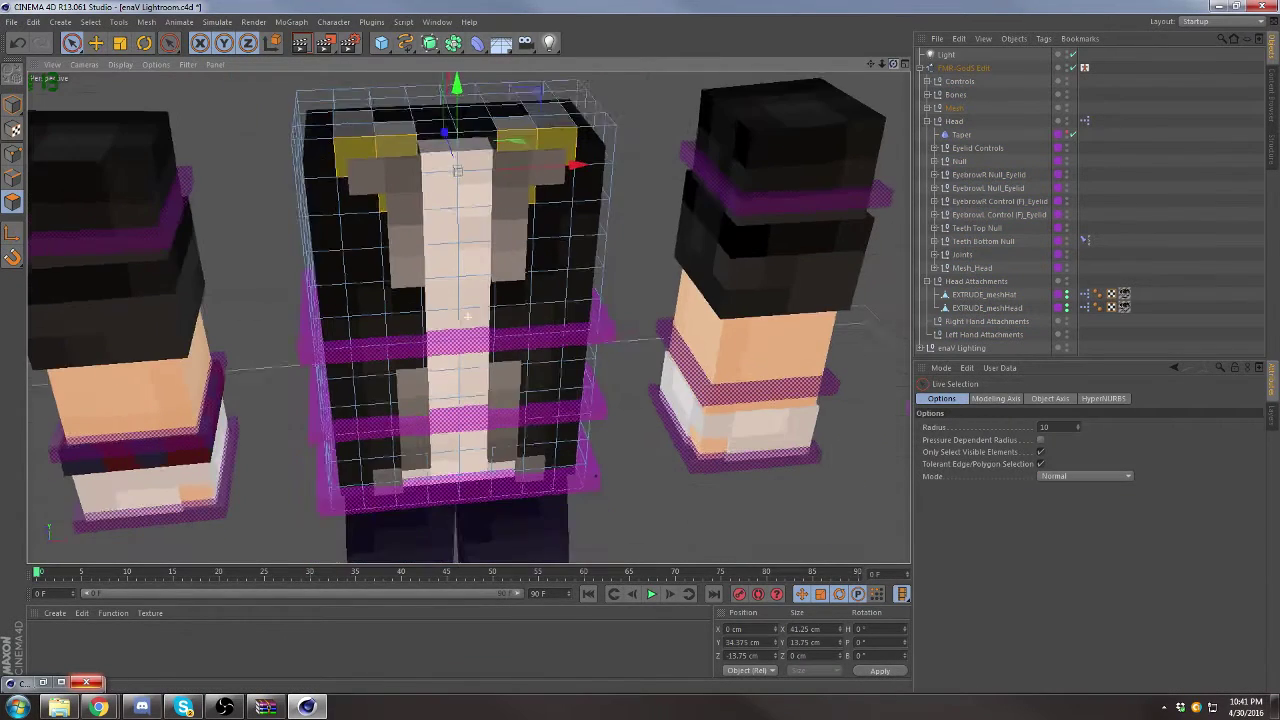
{"action": "left_click", "coordinate": [540, 128], "text": "shift"}
{"action": "right_click", "coordinate": [340, 125]}
{"action": "left_click", "coordinate": [428, 371]}
{"action": "key", "text": "e"}
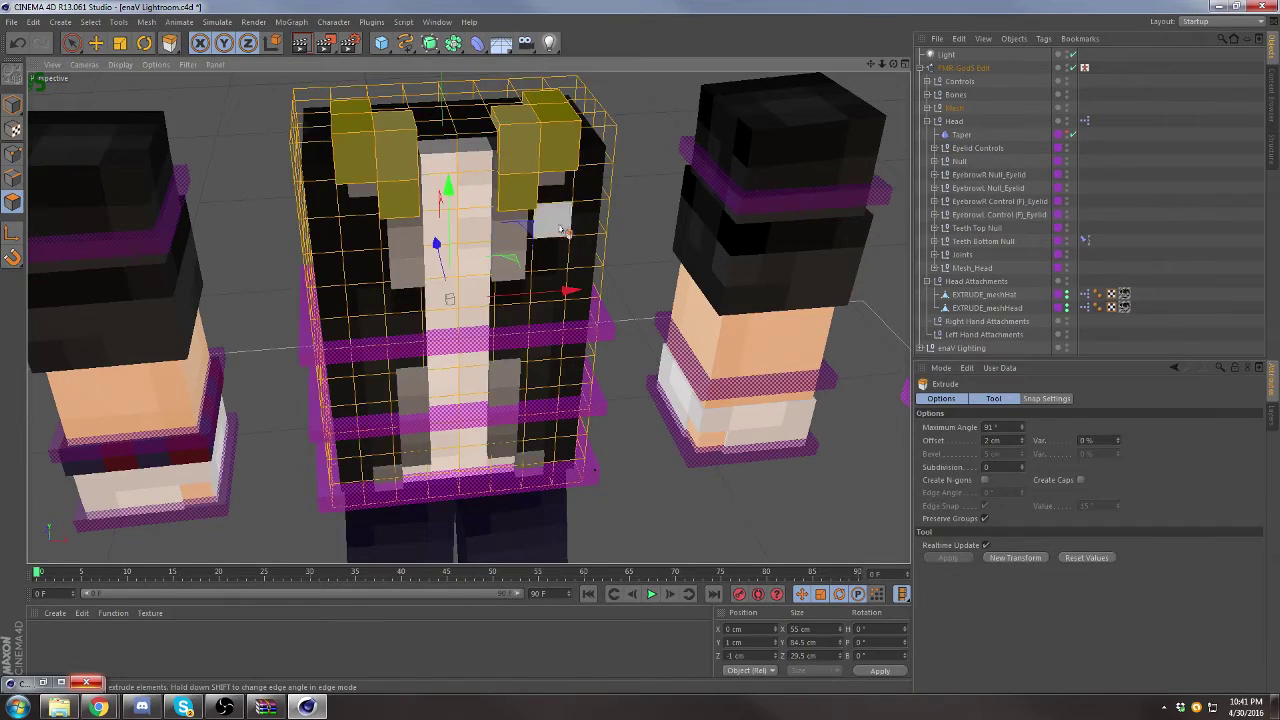
{"action": "mouse_move", "coordinate": [820, 290]}
{"action": "left_mouse_down", "text": "alt"}
{"action": "mouse_move", "coordinate": [704, 288]}
{"action": "mouse_move", "coordinate": [852, 103]}
{"action": "left_mouse_up", "text": "alt"}
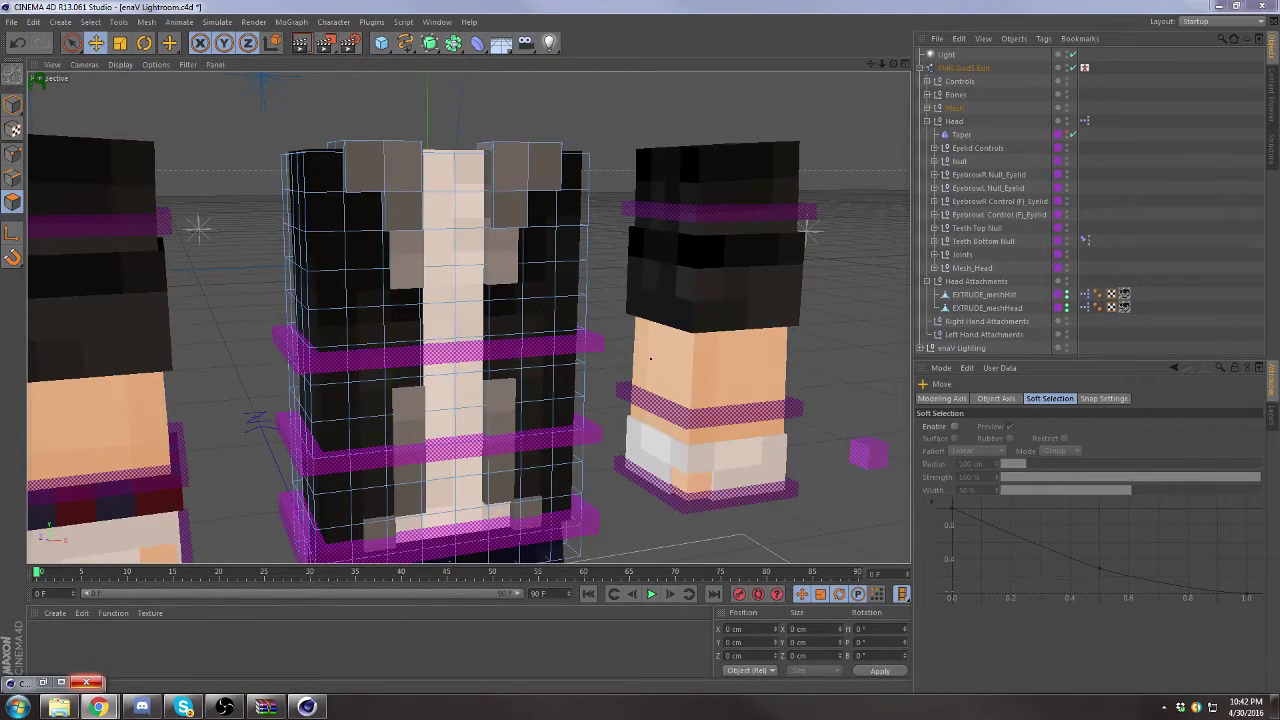
Step: Extrude the jacket polygons on the left arm mesh outward
{"action": "left_click_drag", "start_coordinate": [80, 261], "coordinate": [200, 262], "text": "alt"}
{"action": "key", "text": "9"}
{"action": "left_click", "coordinate": [630, 250]}
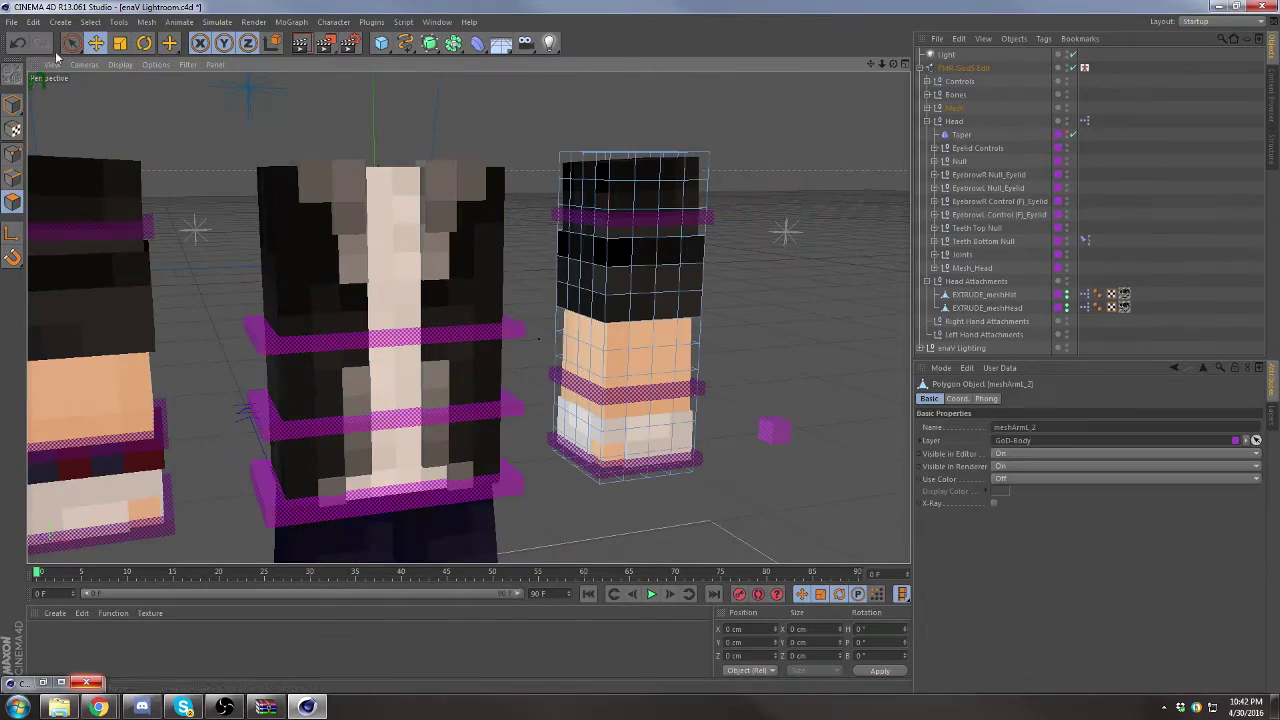
{"action": "left_click_drag", "start_coordinate": [640, 250], "coordinate": [578, 292]}
{"action": "scroll", "coordinate": [386, 271], "scroll_direction": "up", "scroll_amount": 5}
{"action": "right_click", "coordinate": [386, 271]}
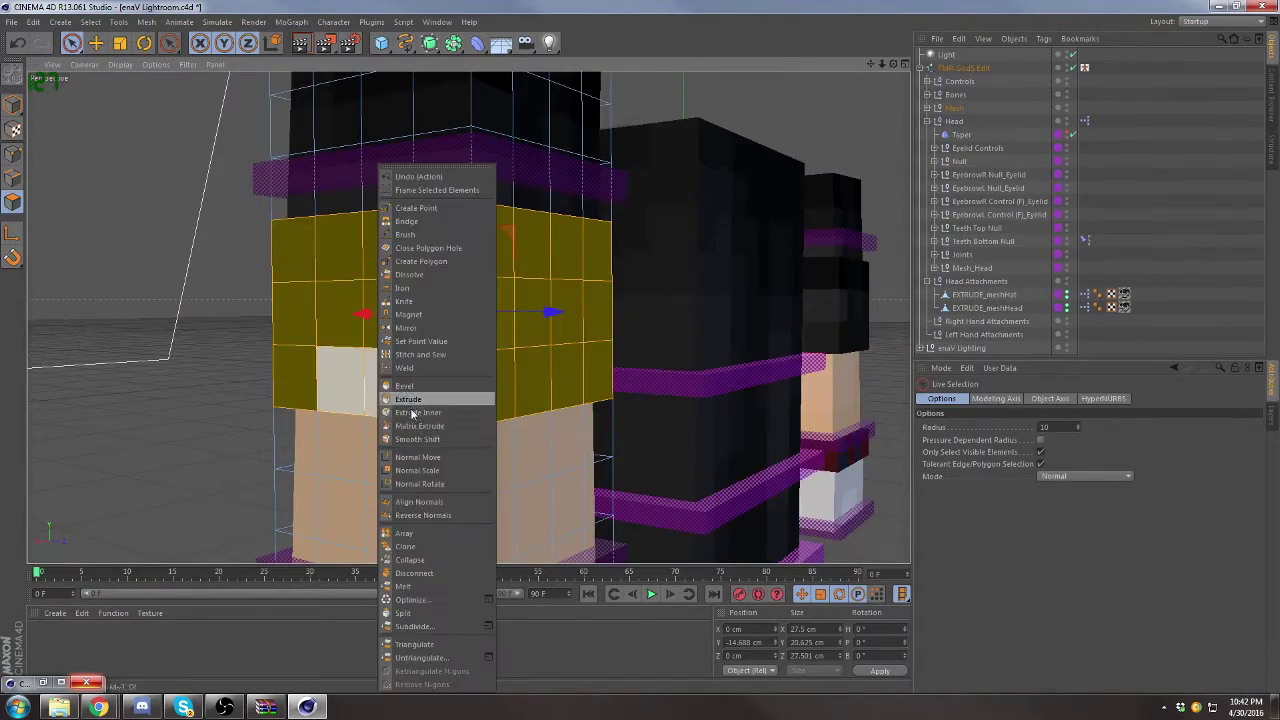
{"action": "left_click", "coordinate": [420, 395]}
{"action": "left_click_drag", "start_coordinate": [420, 395], "coordinate": [467, 316], "text": "alt"}
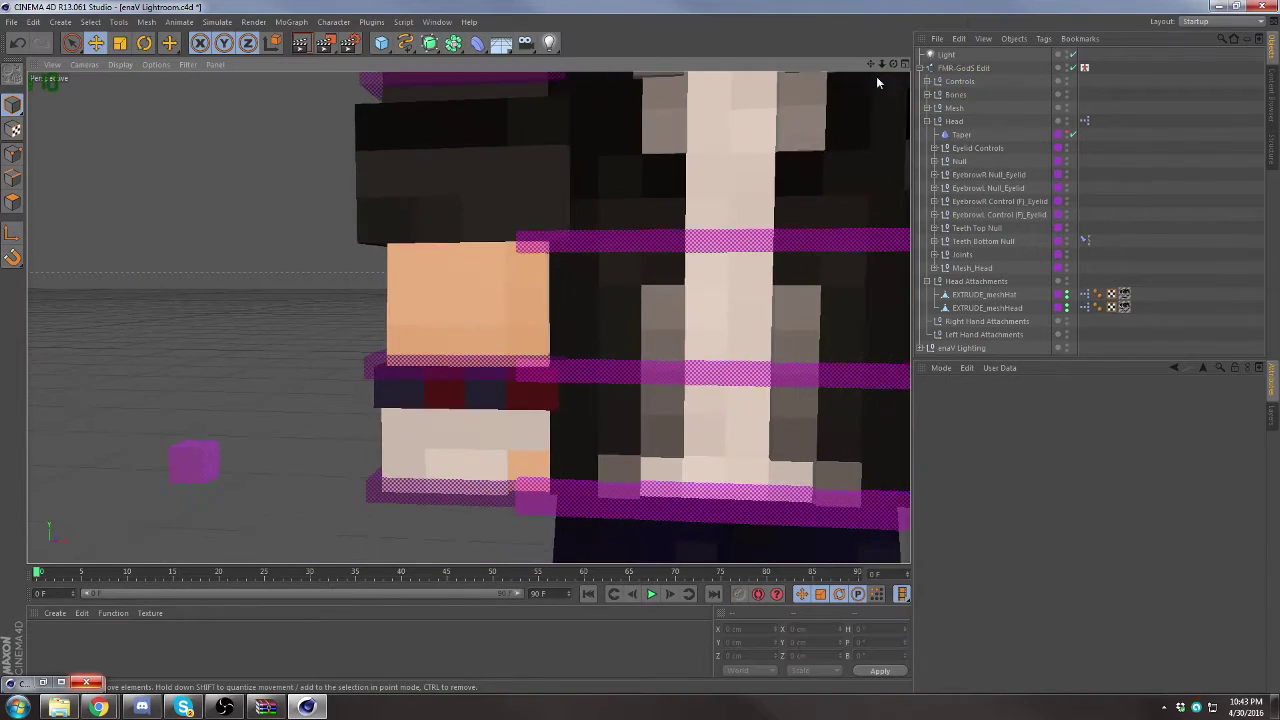
{"action": "left_click_drag", "start_coordinate": [815, 108], "coordinate": [868, 68], "text": "alt"}
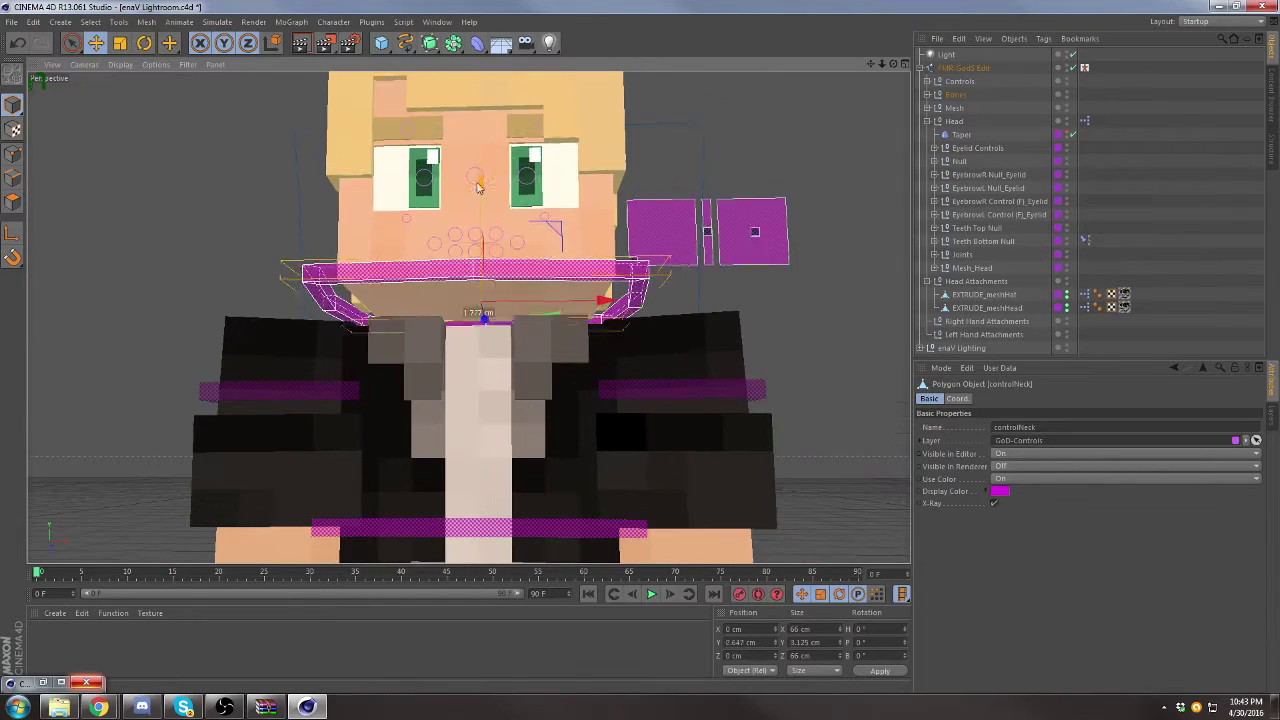
{"action": "mouse_move", "coordinate": [882, 63]}
{"action": "left_mouse_down"}
{"action": "mouse_move", "coordinate": [894, 66]}
{"action": "mouse_move", "coordinate": [433, 381]}
{"action": "left_mouse_up"}
Step: Extrude the left leg's shoe polygons outward by 2 cm
{"action": "key", "text": "9"}
{"action": "scroll", "coordinate": [515, 362], "scroll_direction": "up", "scroll_amount": 2}
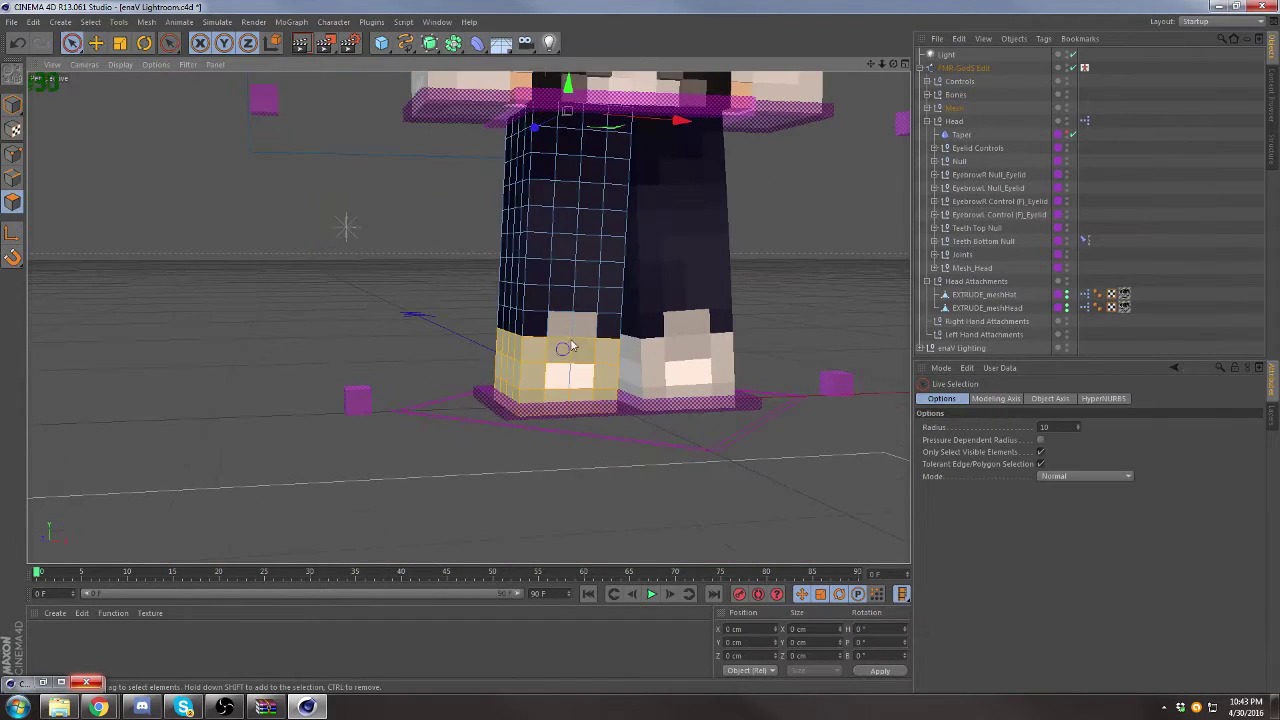
{"action": "left_click_drag", "start_coordinate": [893, 63], "coordinate": [760, 120]}
{"action": "key", "text": "d"}
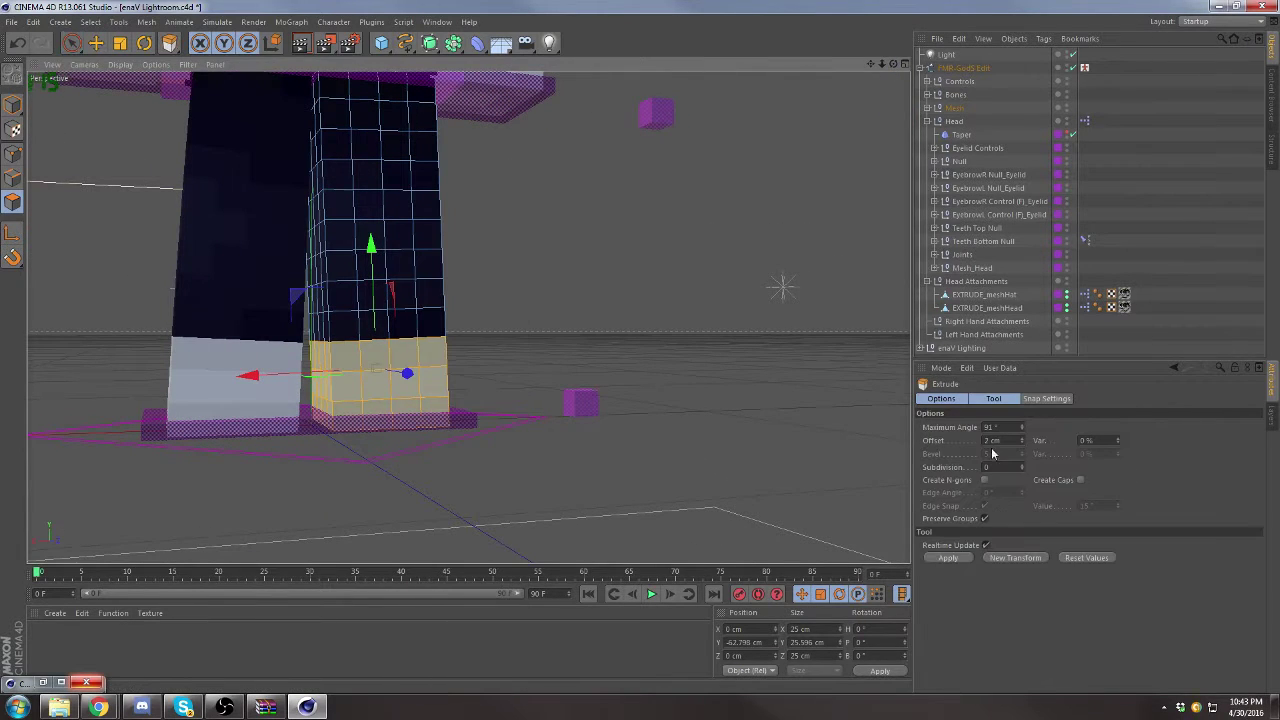
{"action": "left_click_drag", "start_coordinate": [892, 68], "coordinate": [879, 94]}
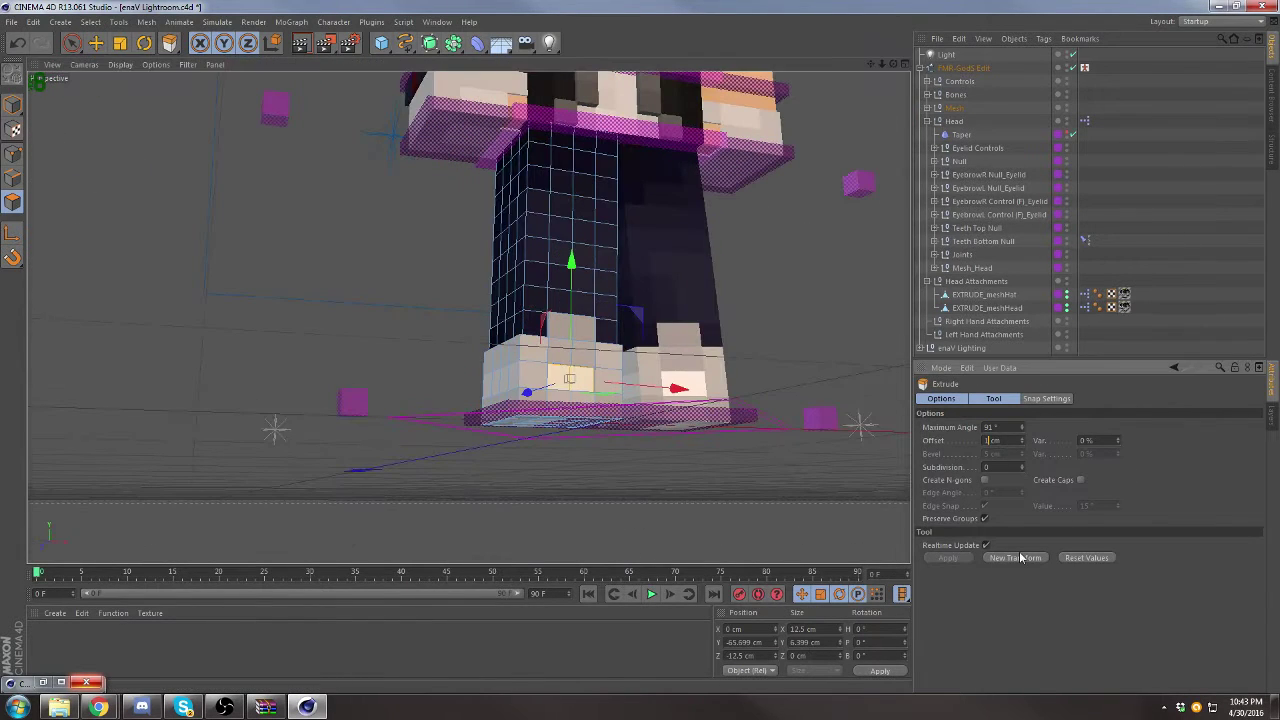
Step: Select the right leg's shoe polygons and extrude them by 1 cm
{"action": "key", "text": "ctrl+z"}
{"action": "key", "text": "ctrl+z"}
{"action": "key", "text": "ctrl+z"}
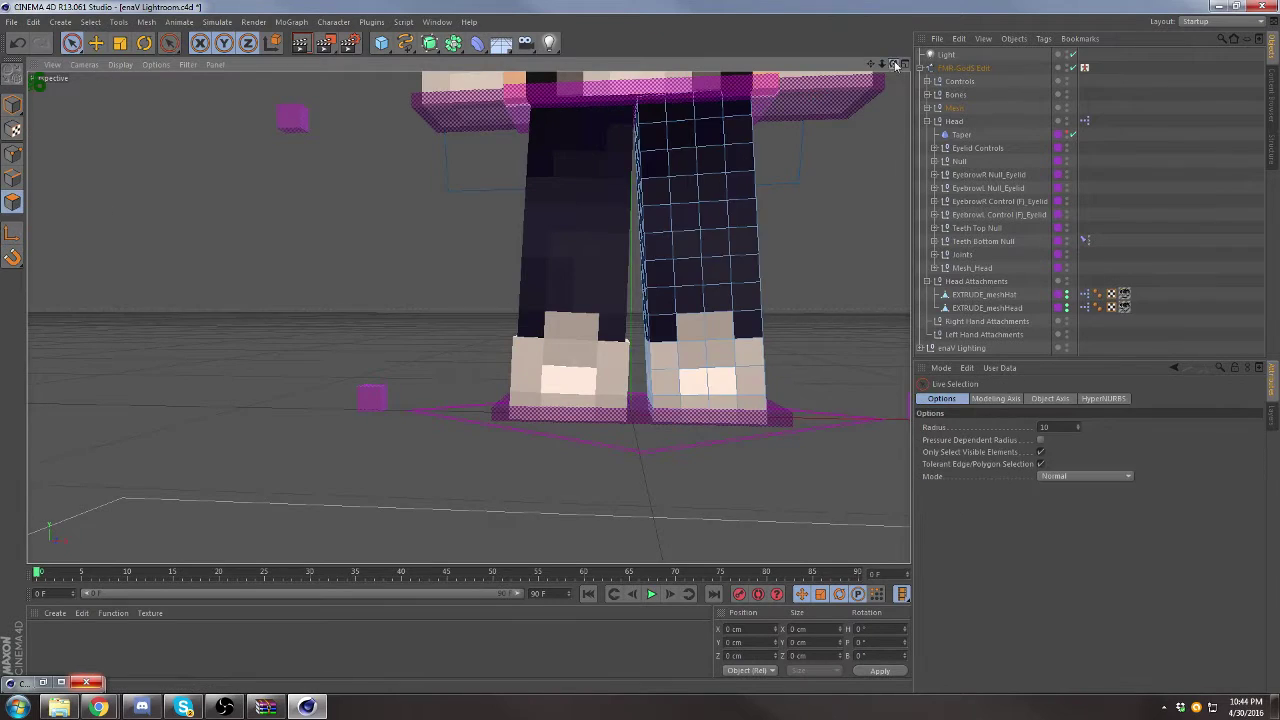
{"action": "left_click_drag", "start_coordinate": [895, 64], "coordinate": [745, 396]}
{"action": "key", "text": "ctrl+z"}
{"action": "left_click_drag", "start_coordinate": [466, 314], "coordinate": [131, 367], "text": "alt"}
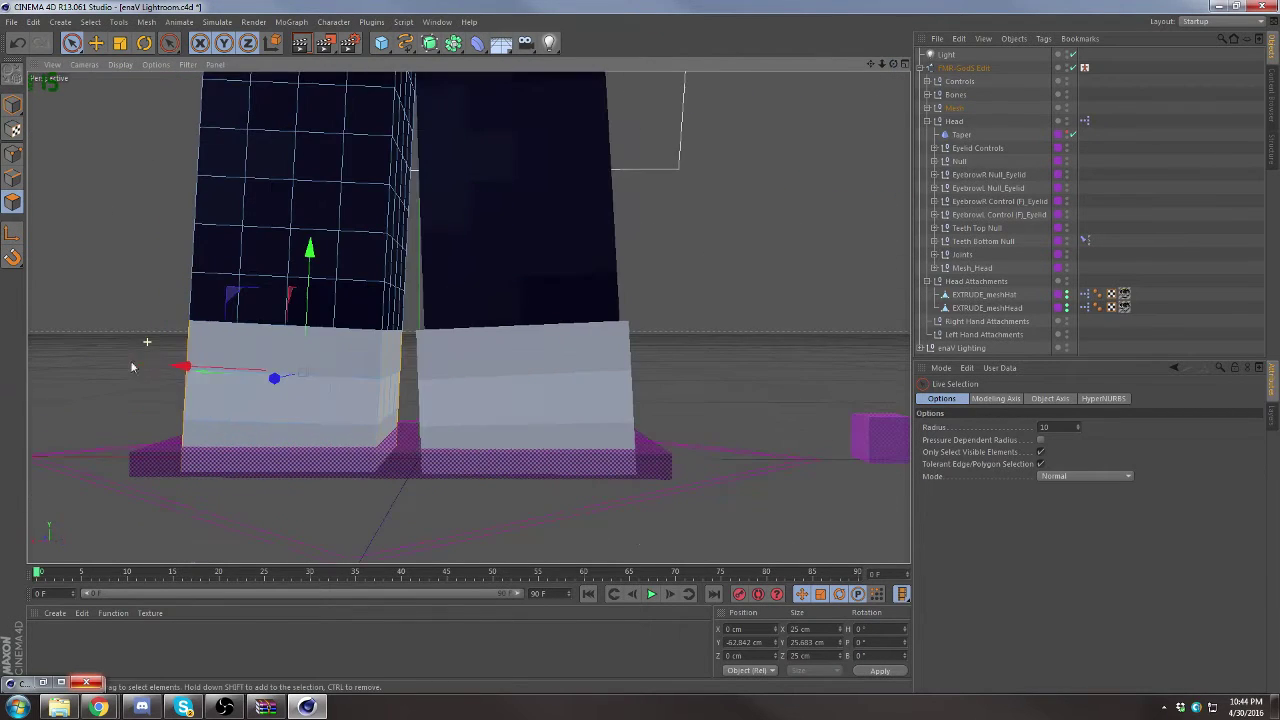
{"action": "key", "text": "ctrl+y"}
{"action": "key", "text": "ctrl+y"}
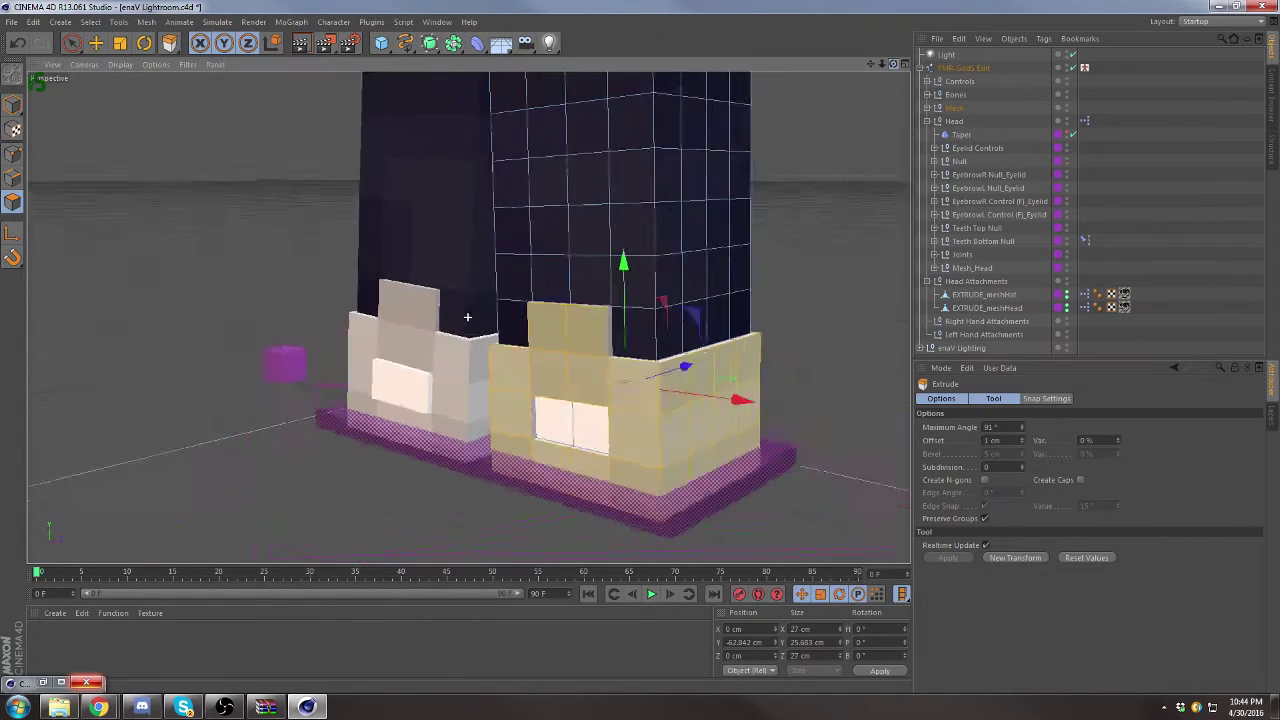
{"action": "key", "text": "ctrl+y"}
{"action": "mouse_move", "coordinate": [881, 64]}
{"action": "left_mouse_down"}
{"action": "mouse_move", "coordinate": [834, 114]}
{"action": "mouse_move", "coordinate": [467, 318]}
{"action": "left_mouse_up"}
Step: Save the scene under the new name Exeic
{"action": "key", "text": "e"}
{"action": "left_click", "coordinate": [11, 22]}
{"action": "left_click", "coordinate": [60, 144]}
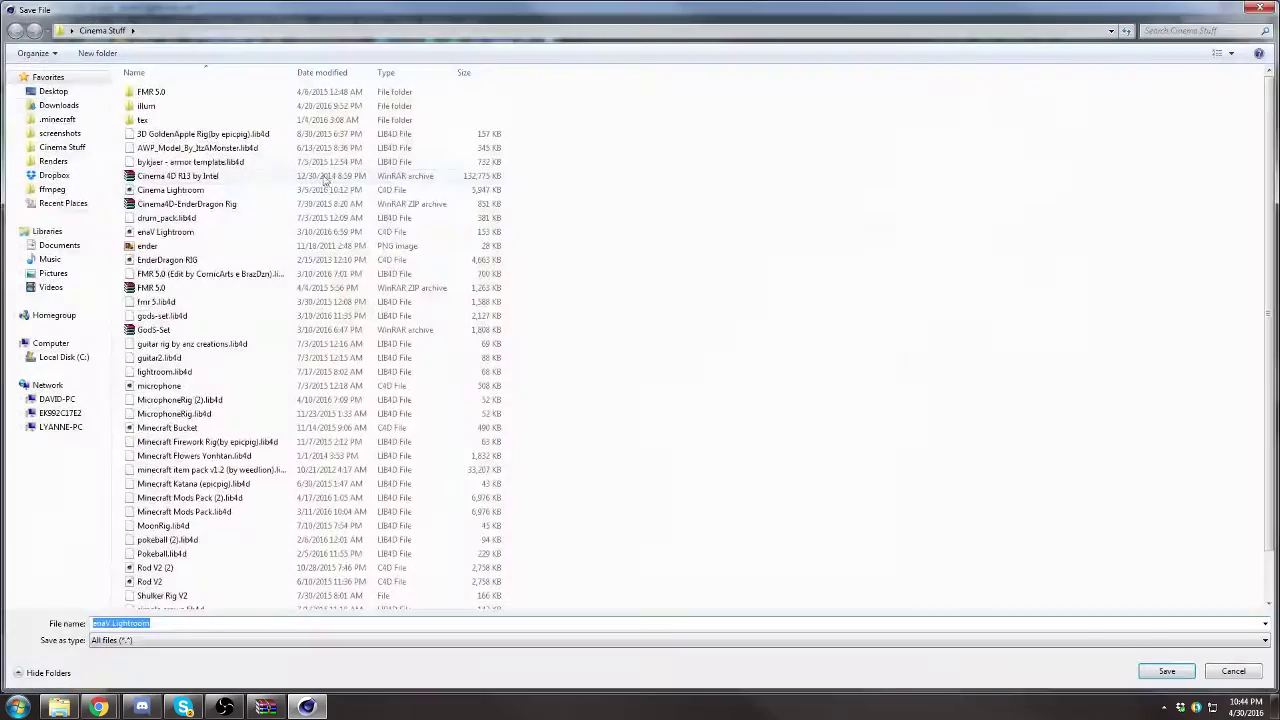
{"action": "left_click", "coordinate": [64, 107]}
{"action": "type", "text": "Exeic"}
{"action": "key", "text": "Return"}
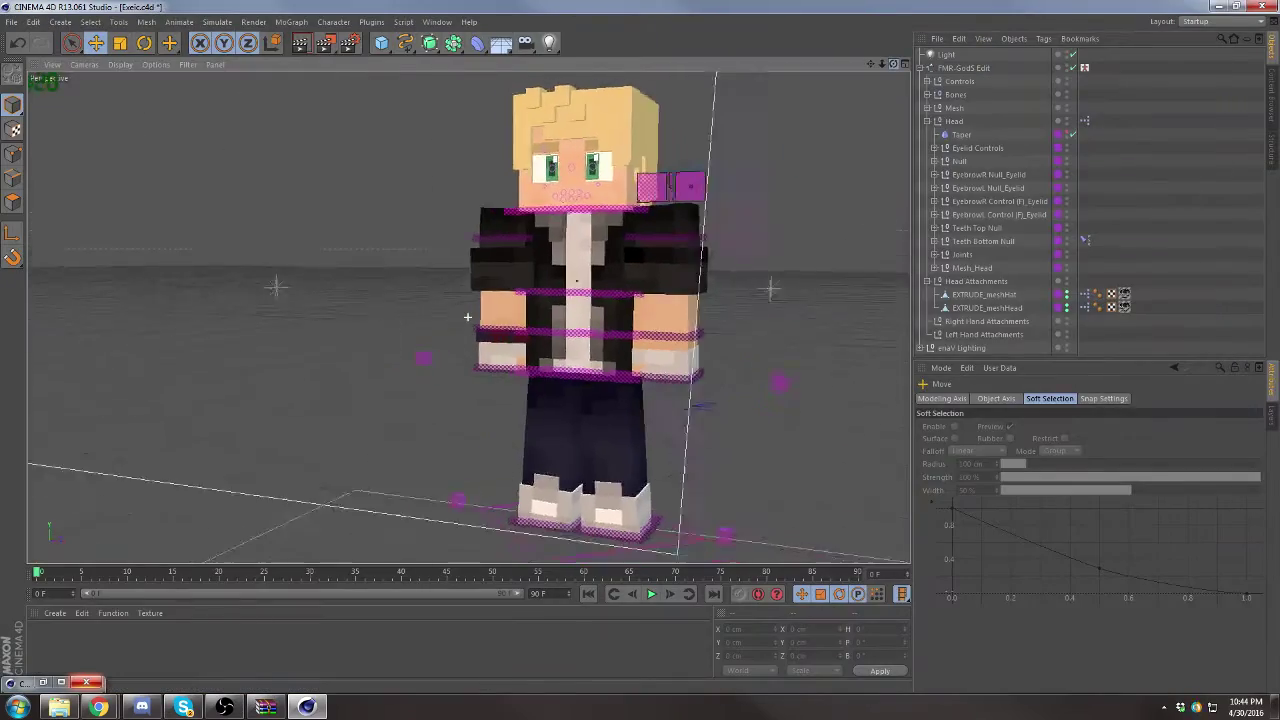
Step: Rotate the right eyebrow's bend control to tilt the brow down into a frown
{"action": "scroll", "coordinate": [497, 152], "scroll_direction": "up", "scroll_amount": 5}
{"action": "left_click", "coordinate": [497, 152]}
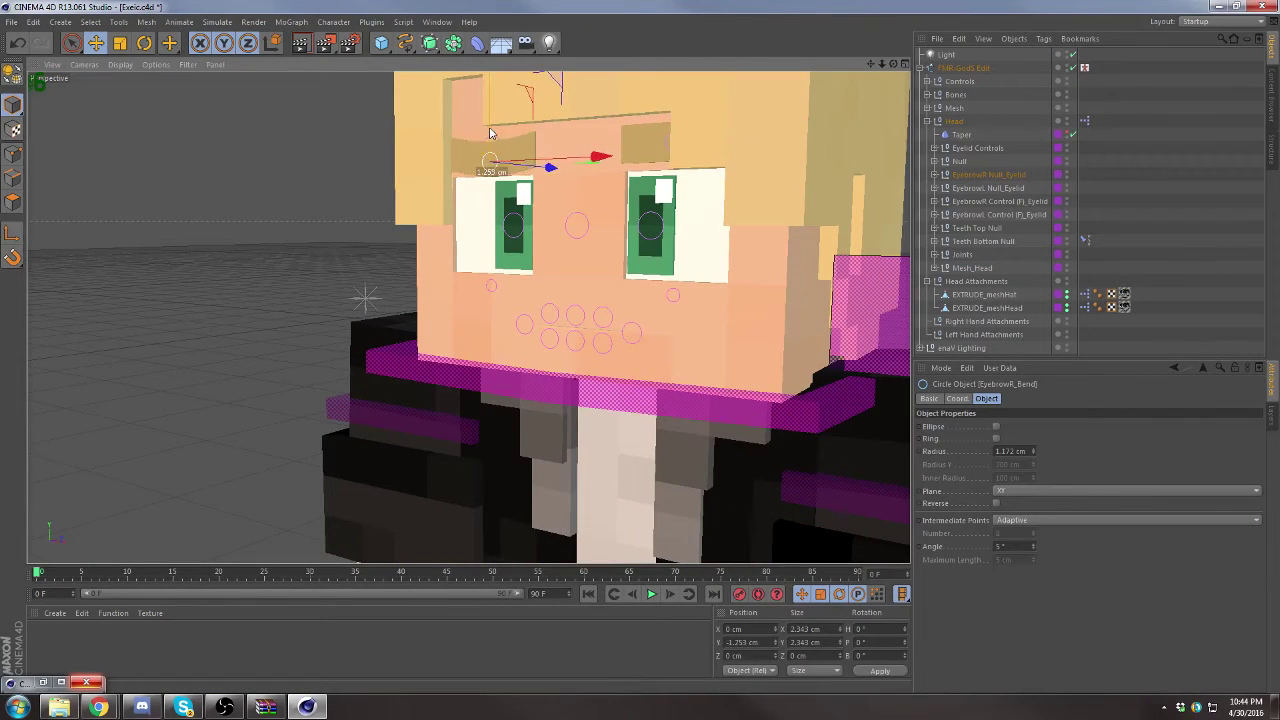
{"action": "scroll", "coordinate": [493, 143], "scroll_direction": "up", "scroll_amount": 3}
{"action": "scroll", "coordinate": [493, 143], "scroll_direction": "up", "scroll_amount": 2}
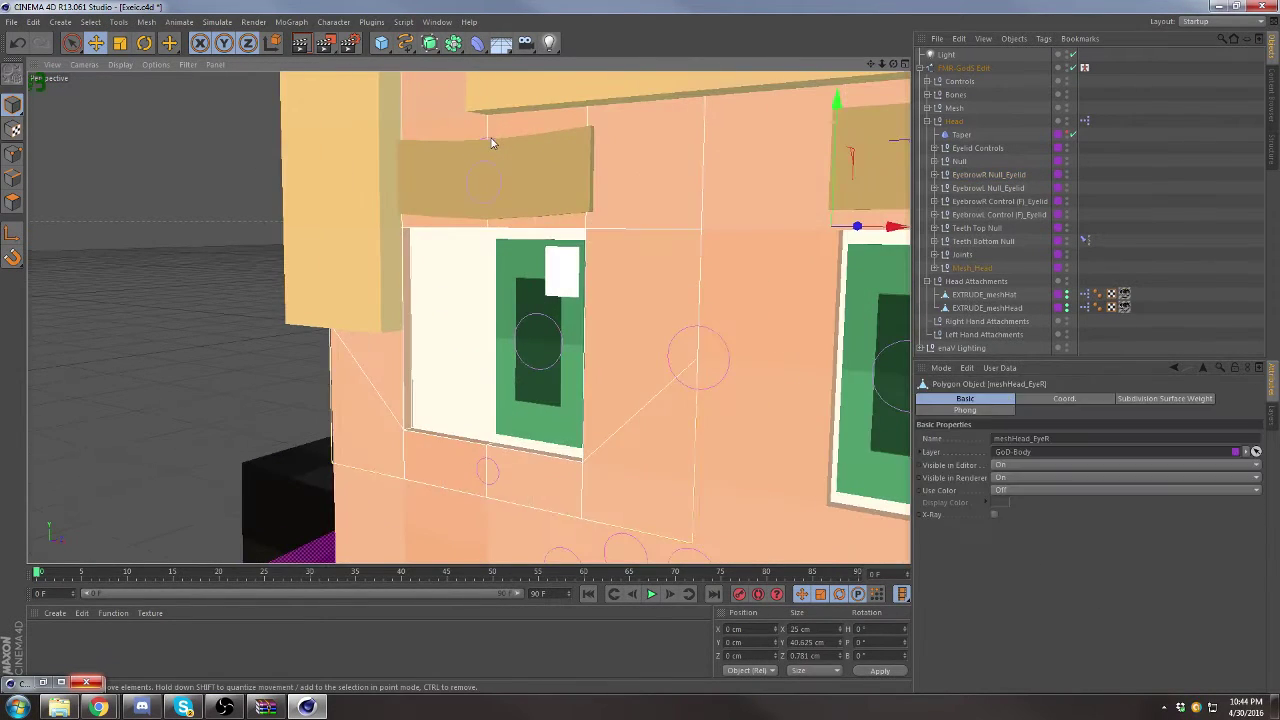
{"action": "key", "text": "r"}
{"action": "left_click_drag", "start_coordinate": [548, 178], "coordinate": [660, 180], "text": "alt"}
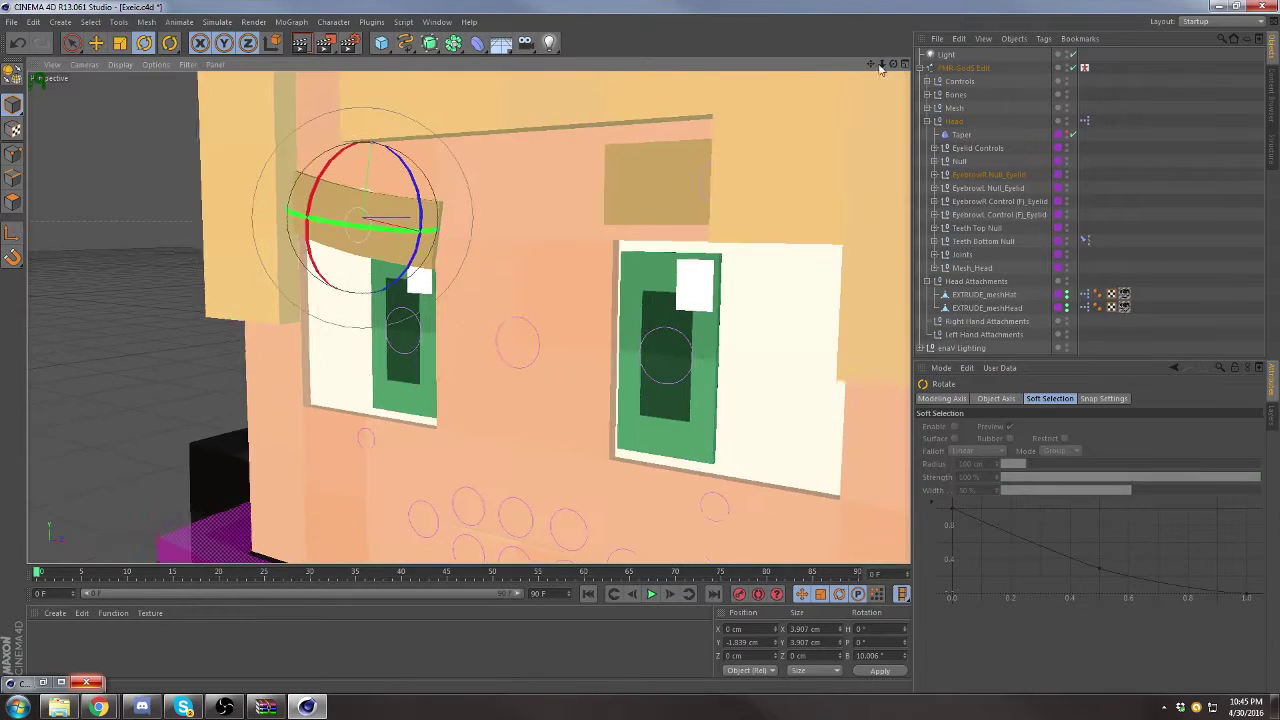
{"action": "key", "text": "e"}
Step: Select the left eyebrow's bend control
{"action": "left_click", "coordinate": [678, 186]}
{"action": "left_click", "coordinate": [697, 142]}
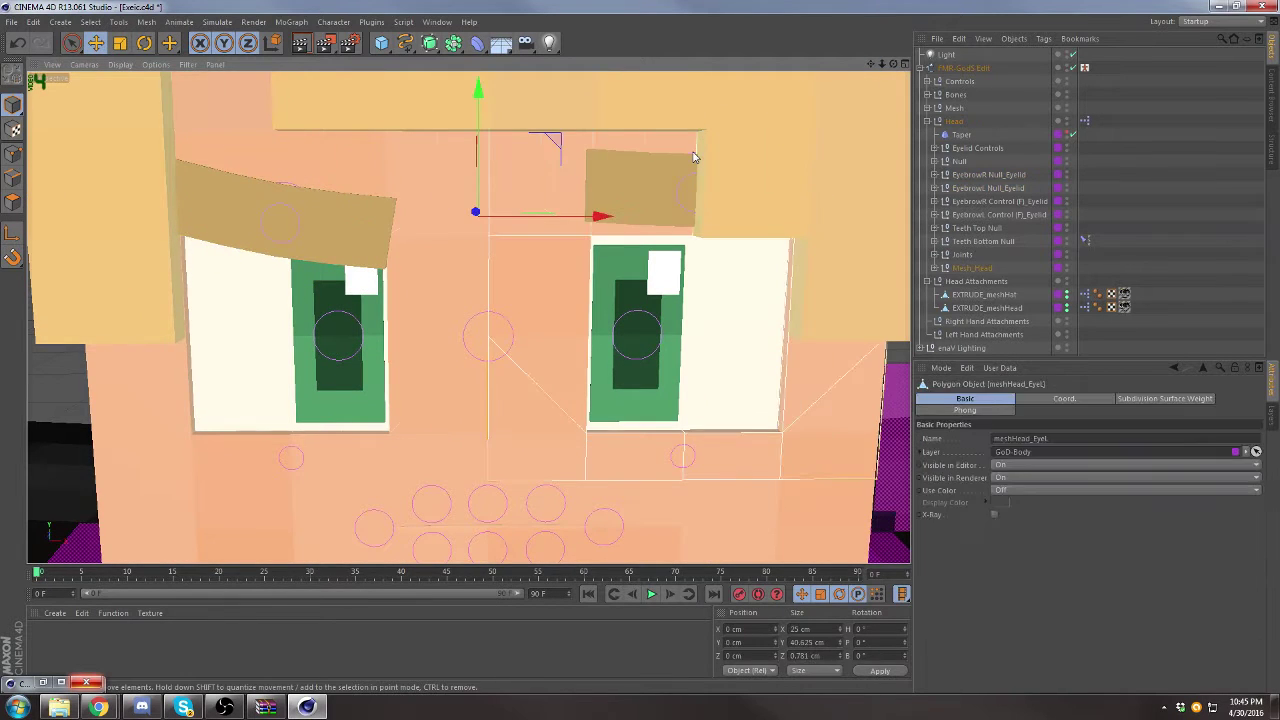
{"action": "left_click", "coordinate": [694, 151]}
{"action": "left_click", "coordinate": [692, 158]}
{"action": "scroll", "coordinate": [694, 157], "scroll_direction": "up", "scroll_amount": 2}
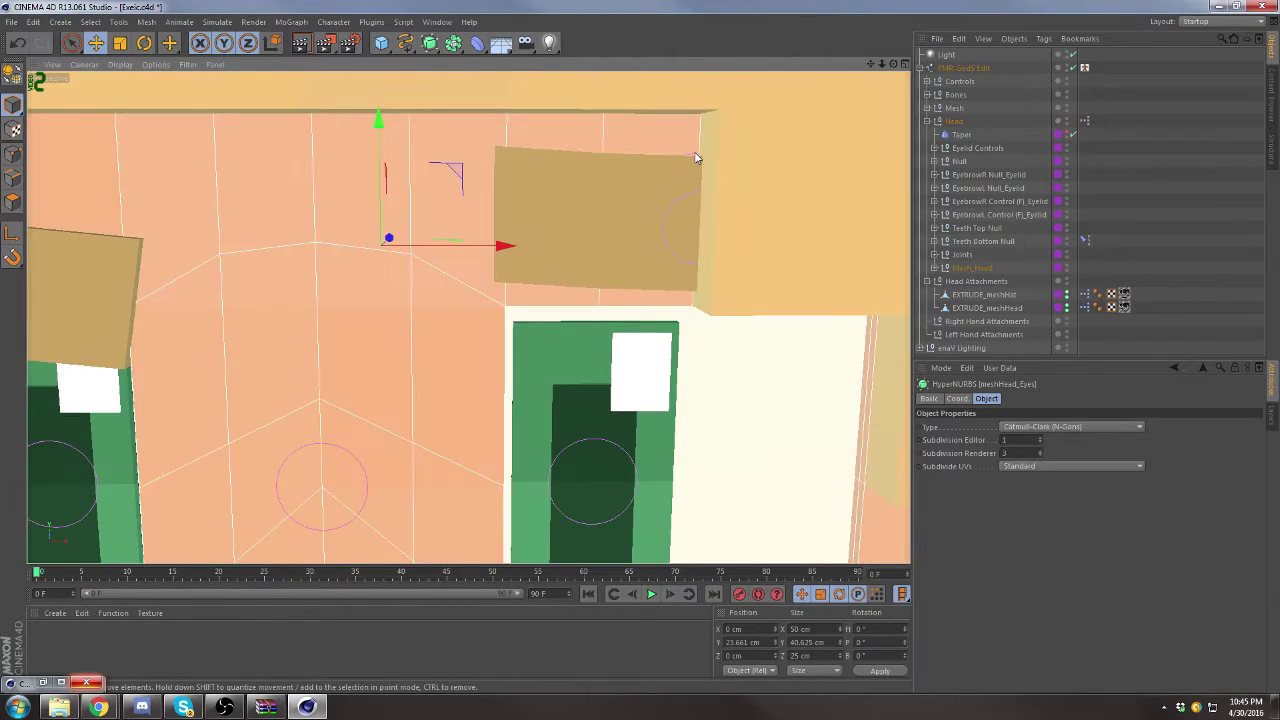
{"action": "left_click", "coordinate": [668, 228]}
{"action": "scroll", "coordinate": [668, 228], "scroll_direction": "down", "scroll_amount": 5}
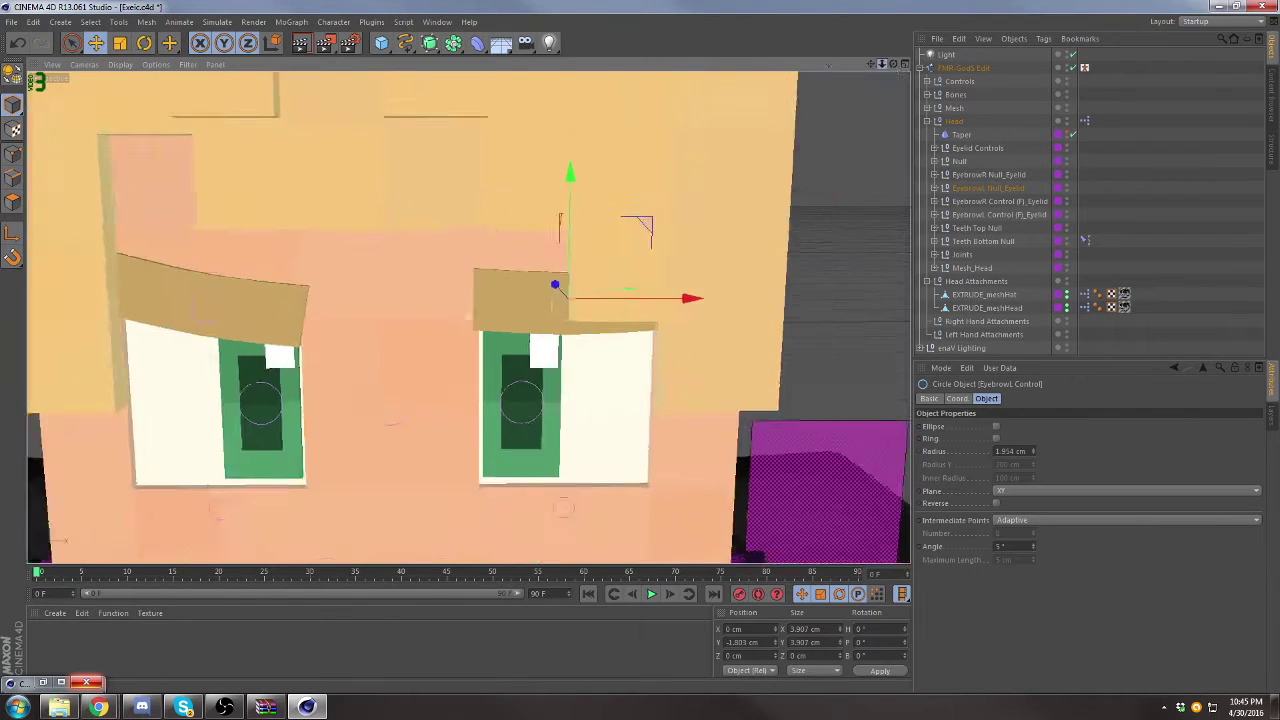
Step: Rotate the left eyebrow control down into a frown
{"action": "key", "text": "r"}
{"action": "scroll", "coordinate": [458, 277], "scroll_direction": "down", "scroll_amount": 3}
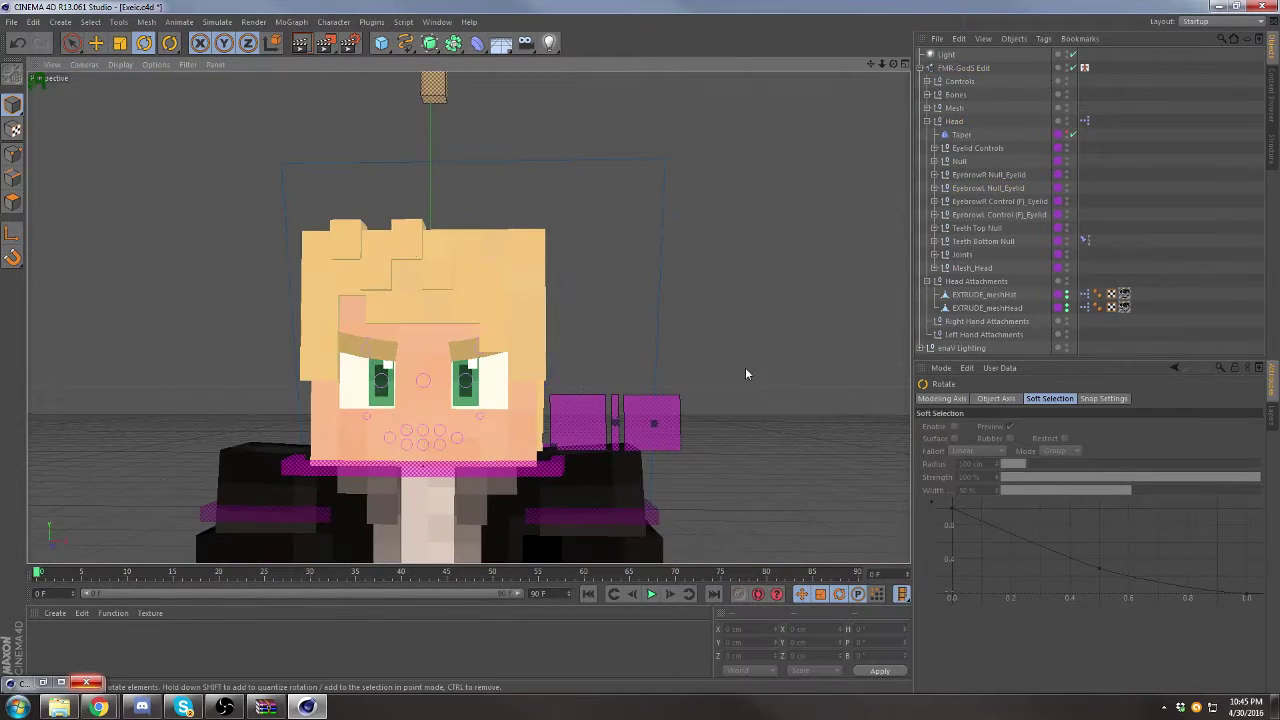
{"action": "left_click_drag", "start_coordinate": [749, 371], "coordinate": [674, 410], "text": "alt"}
{"action": "key", "text": "e"}
Step: Select the mouth open/close, corner and teeth controls together and rotate them into a tilted grin
{"action": "left_click", "coordinate": [674, 410]}
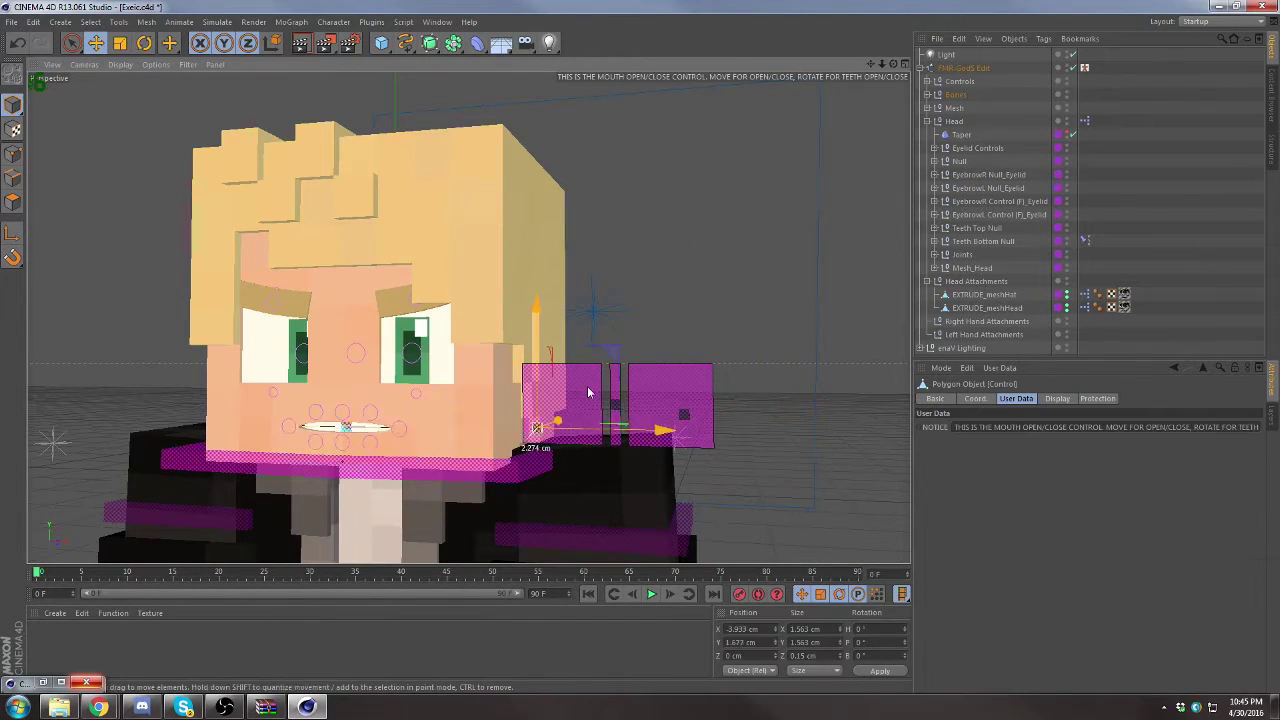
{"action": "scroll", "coordinate": [615, 366], "scroll_direction": "up", "scroll_amount": 3}
{"action": "left_click", "coordinate": [341, 386]}
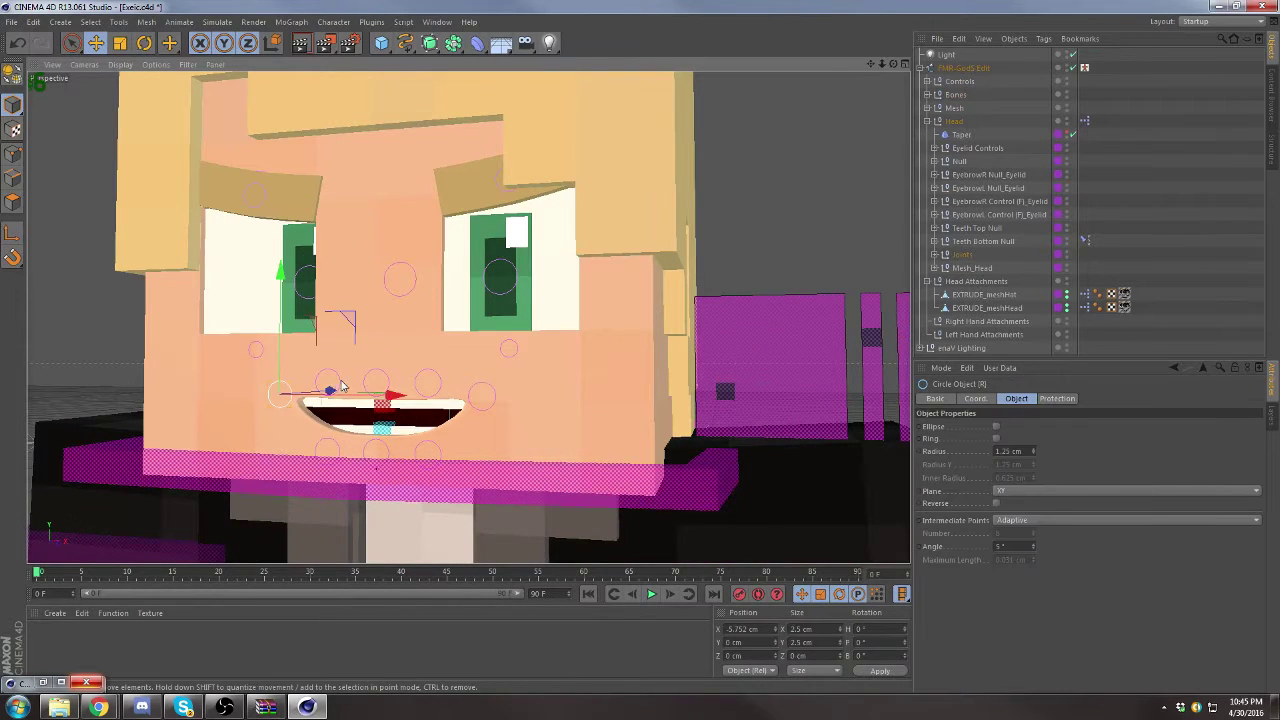
{"action": "left_click", "coordinate": [490, 399], "text": "shift"}
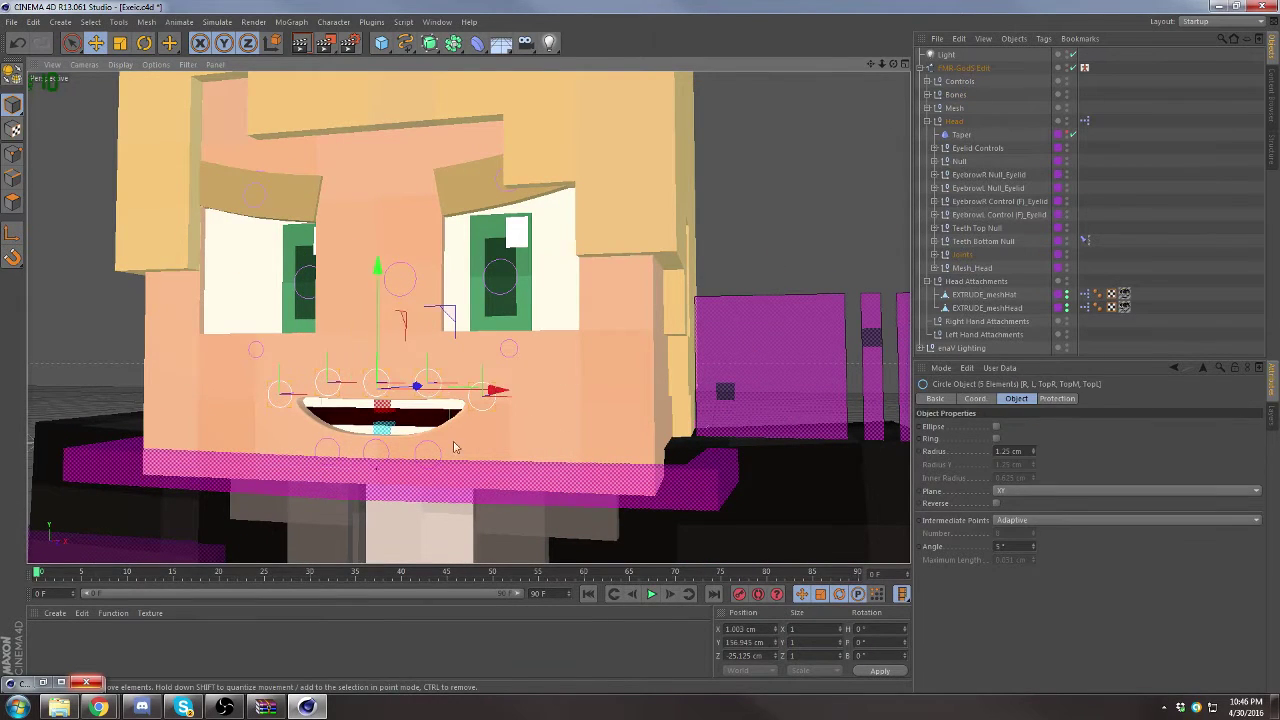
{"action": "left_click", "coordinate": [390, 424], "text": "shift"}
{"action": "left_click", "coordinate": [144, 43]}
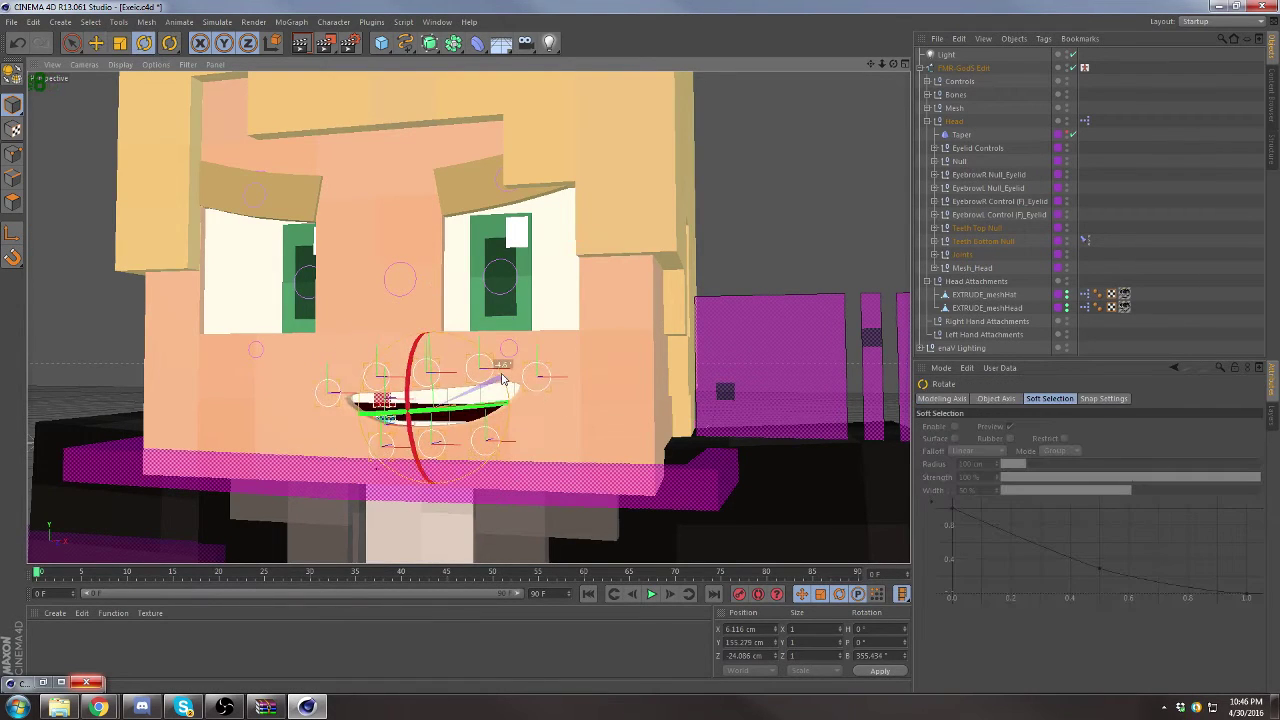
{"action": "scroll", "coordinate": [502, 378], "scroll_direction": "down", "scroll_amount": 5}
{"action": "left_click", "coordinate": [86, 443]}
Step: Rotate the neck and torso controls so the head and body lean
{"action": "scroll", "coordinate": [343, 537], "scroll_direction": "down", "scroll_amount": 3}
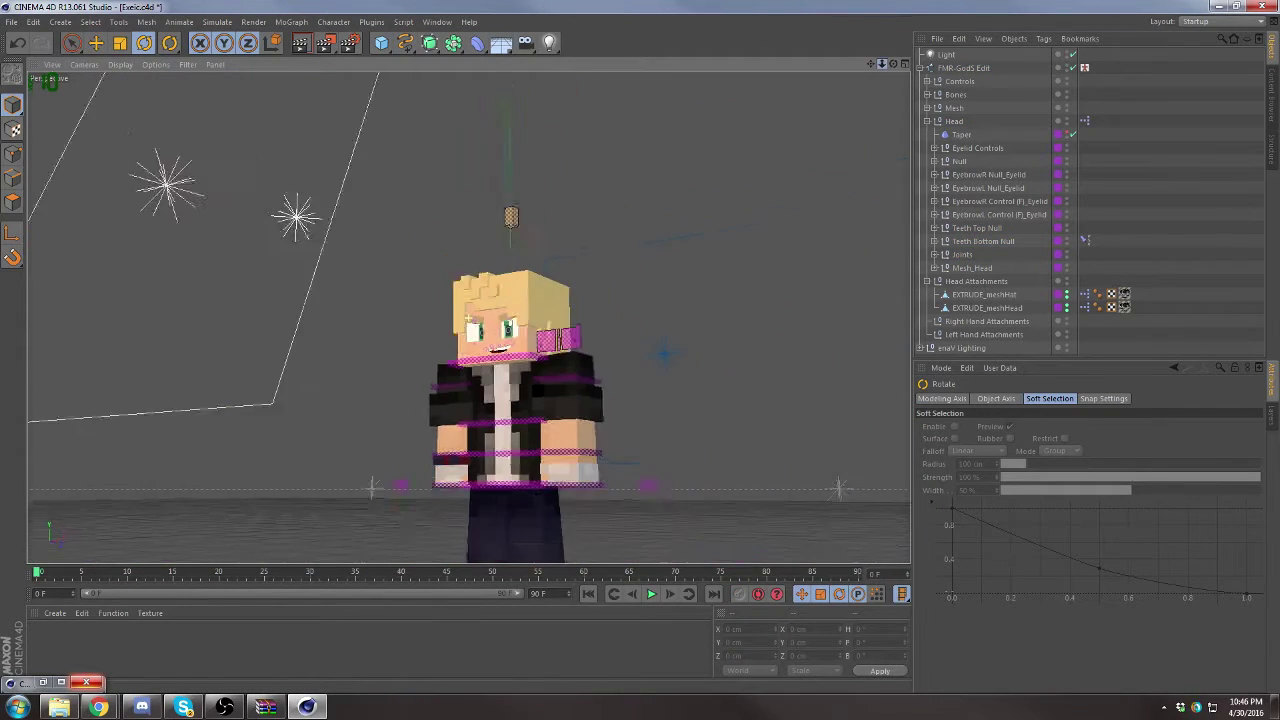
{"action": "scroll", "coordinate": [530, 238], "scroll_direction": "up", "scroll_amount": 5}
{"action": "left_click_drag", "start_coordinate": [500, 260], "coordinate": [530, 238], "text": "alt"}
{"action": "left_click", "coordinate": [530, 238]}
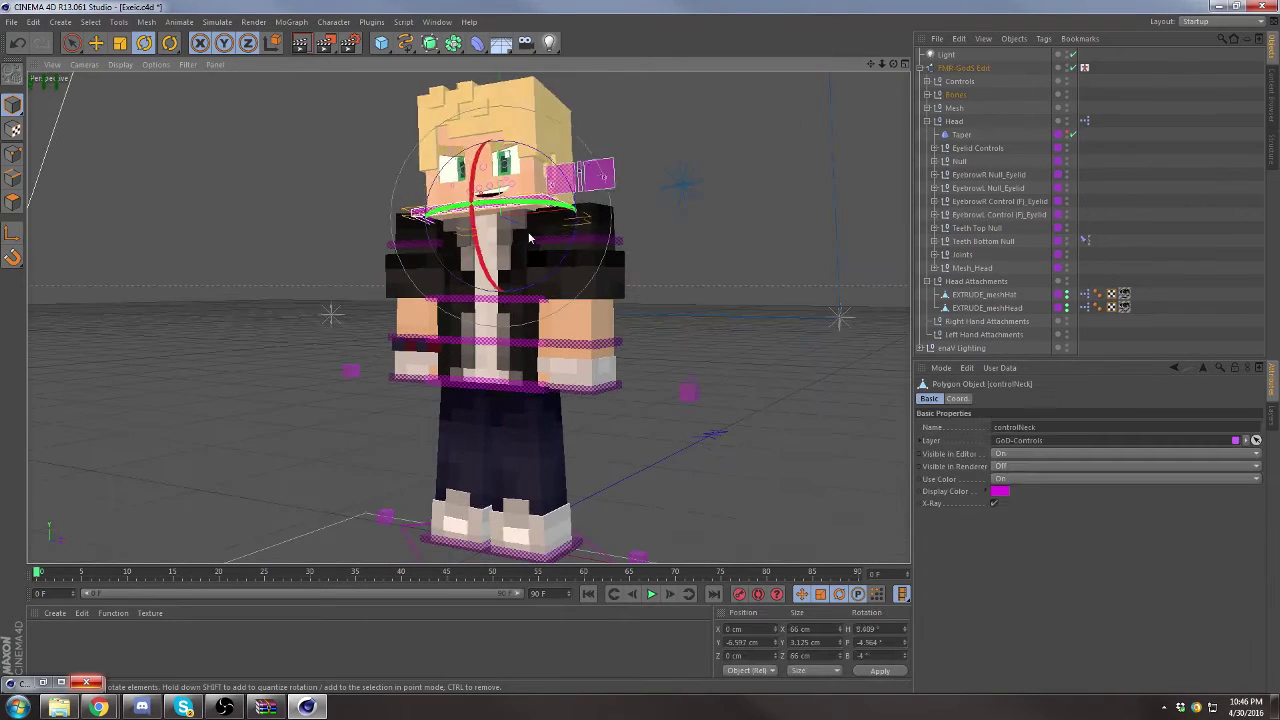
{"action": "left_click", "coordinate": [394, 178]}
{"action": "left_click_drag", "start_coordinate": [484, 303], "coordinate": [490, 300]}
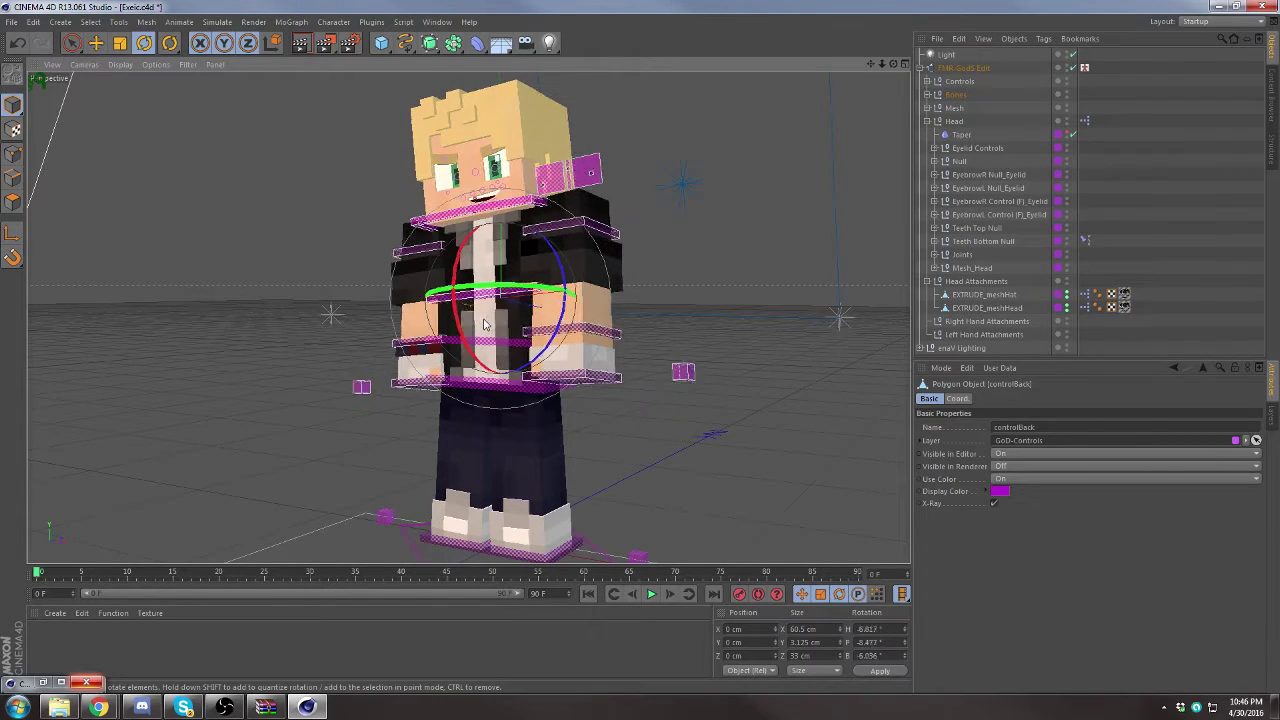
Step: Raise and rotate the goalArmR_L hand goal to lift one hand near the face
{"action": "key", "text": "e"}
{"action": "left_click_drag", "start_coordinate": [372, 368], "coordinate": [376, 222]}
{"action": "key", "text": "r"}
{"action": "left_click_drag", "start_coordinate": [575, 205], "coordinate": [420, 220], "text": "alt"}
{"action": "key", "text": "e"}
{"action": "mouse_move", "coordinate": [330, 230]}
{"action": "left_mouse_down"}
{"action": "mouse_move", "coordinate": [278, 410]}
{"action": "mouse_move", "coordinate": [365, 218]}
{"action": "mouse_move", "coordinate": [437, 160]}
{"action": "left_mouse_up"}
{"action": "key", "text": "r"}
{"action": "mouse_move", "coordinate": [348, 148]}
{"action": "left_mouse_down"}
{"action": "mouse_move", "coordinate": [350, 205]}
{"action": "mouse_move", "coordinate": [470, 230]}
{"action": "left_mouse_up"}
{"action": "key", "text": "e"}
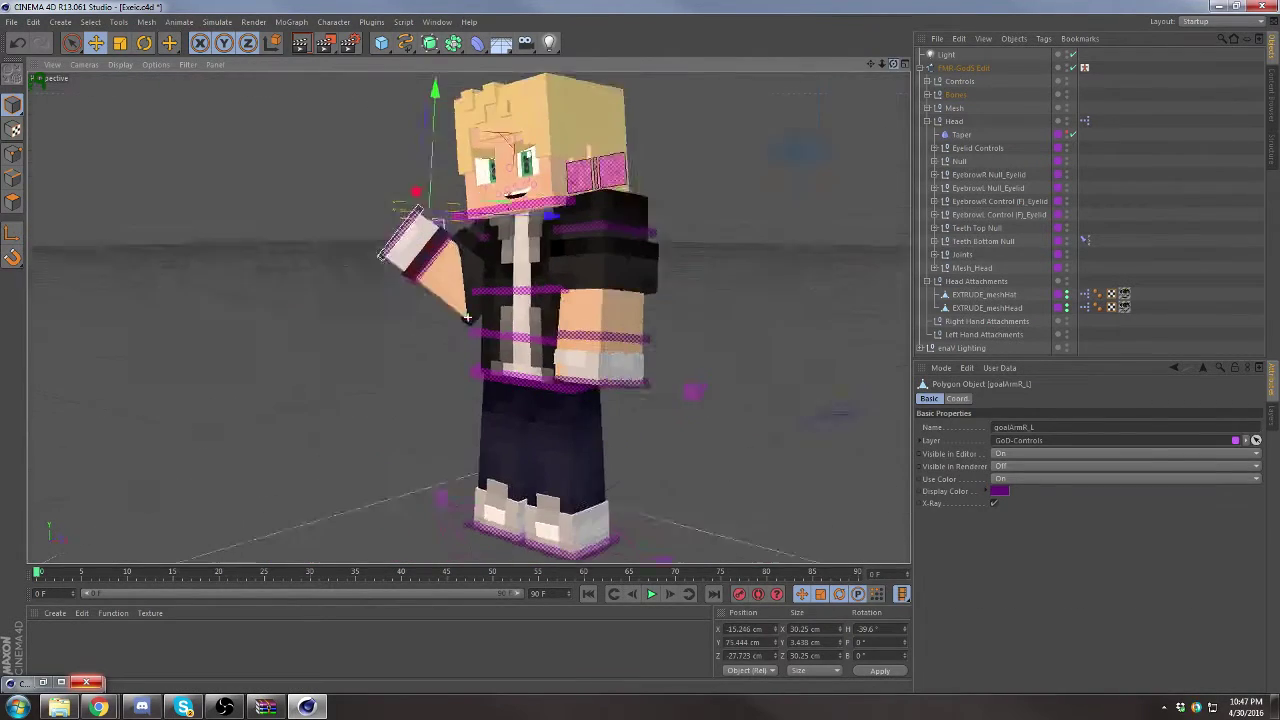
Step: Nudge the goalArmL_L hand goal into place and open the Cinema Stuff folder with Ctrl+O
{"action": "left_click", "coordinate": [607, 412]}
{"action": "mouse_move", "coordinate": [607, 412]}
{"action": "left_mouse_down"}
{"action": "mouse_move", "coordinate": [621, 233]}
{"action": "mouse_move", "coordinate": [604, 404]}
{"action": "left_mouse_up"}
{"action": "key", "text": "ctrl+o"}
Step: Load Sword (Iron) from the minecraft item pack v1.2 library and rotate it to lie flat
{"action": "scroll", "coordinate": [447, 490], "scroll_direction": "down", "scroll_amount": 1}
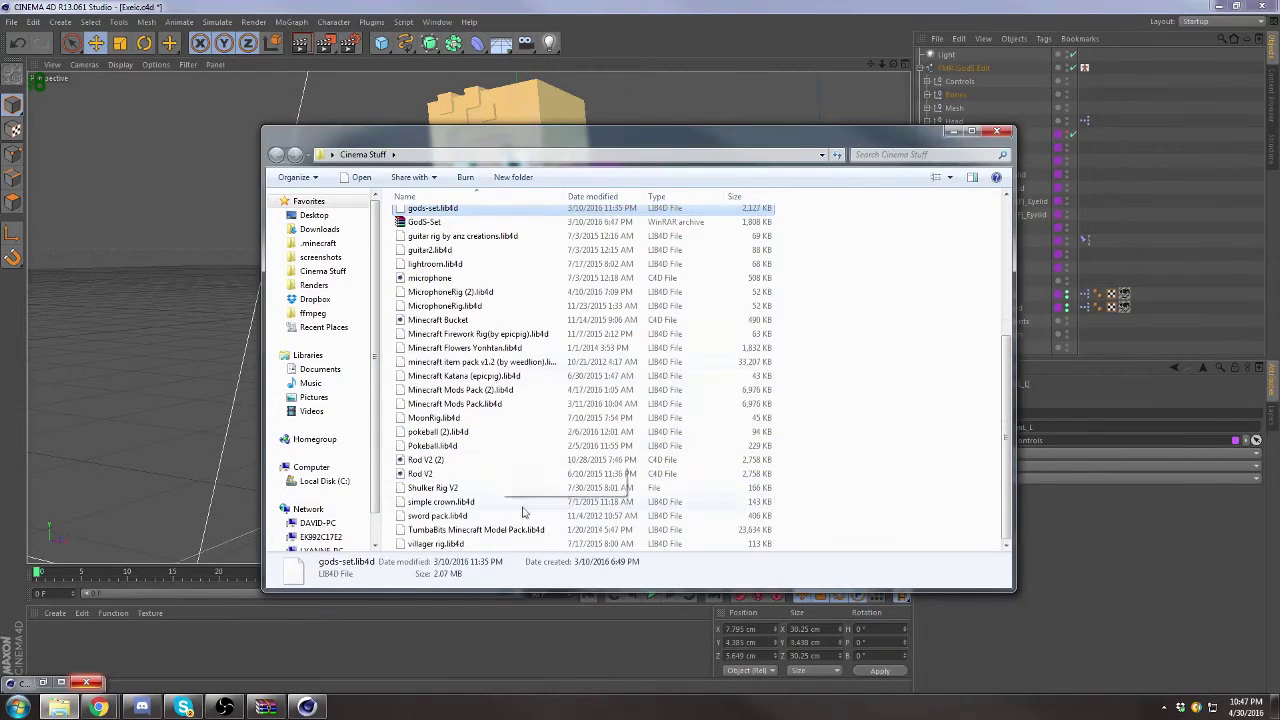
{"action": "double_click", "coordinate": [440, 361]}
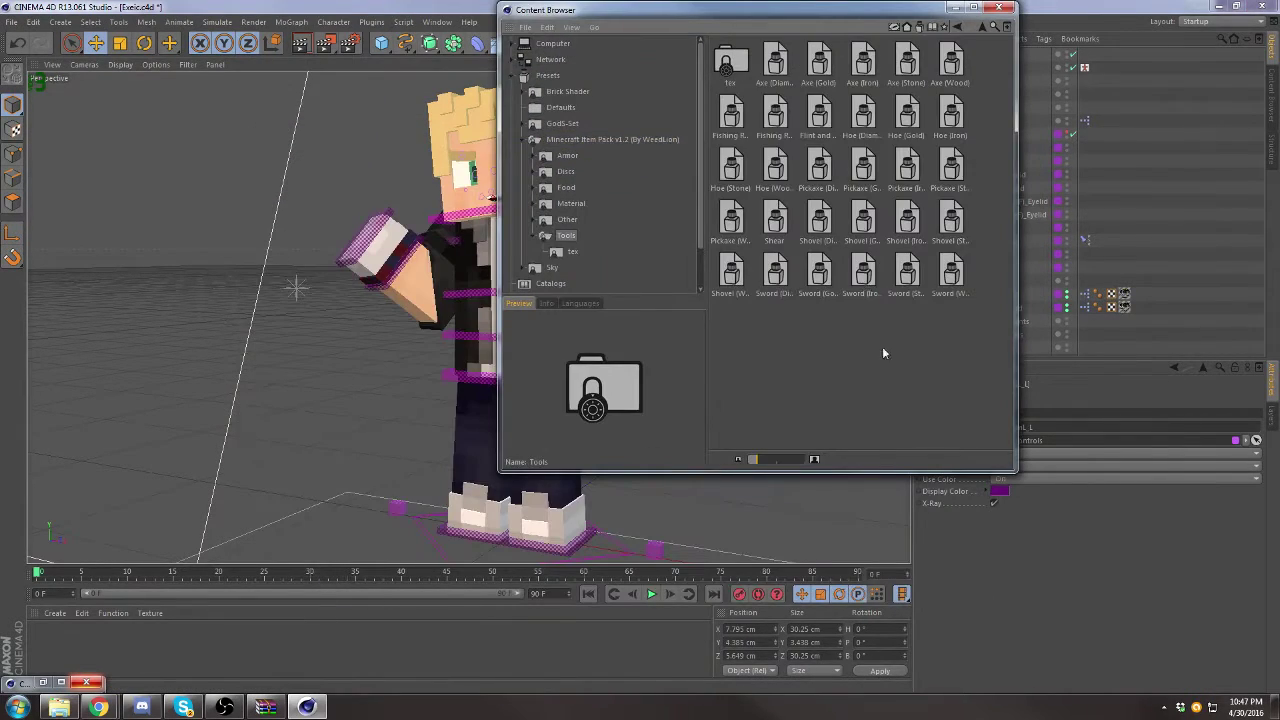
{"action": "double_click", "coordinate": [863, 270]}
{"action": "key", "text": "r"}
{"action": "mouse_move", "coordinate": [300, 460]}
{"action": "left_mouse_down"}
{"action": "mouse_move", "coordinate": [337, 505]}
{"action": "mouse_move", "coordinate": [330, 520]}
{"action": "left_mouse_up"}
{"action": "key", "text": "e"}
{"action": "scroll", "coordinate": [678, 188], "scroll_direction": "up", "scroll_amount": 5}
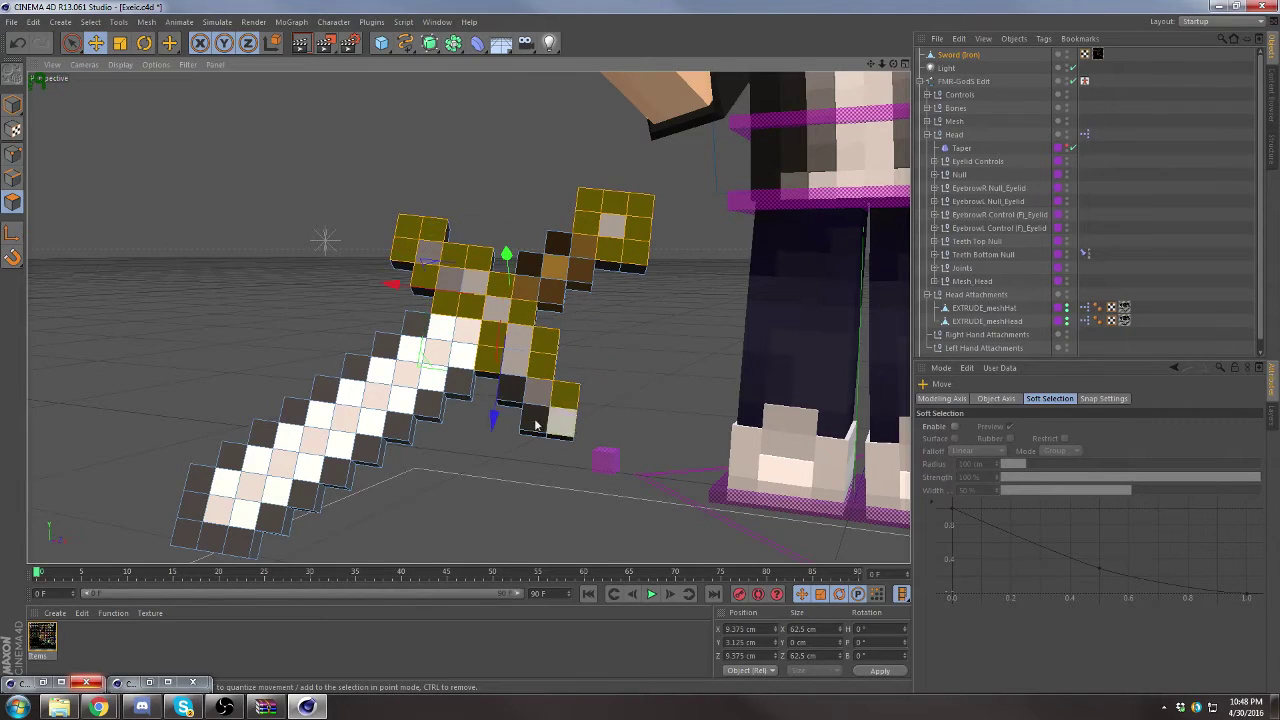
Step: Extrude the first selection of sword pixel polygons
{"action": "left_click", "coordinate": [432, 282], "text": "shift"}
{"action": "right_click", "coordinate": [468, 300]}
{"action": "left_click", "coordinate": [522, 409]}
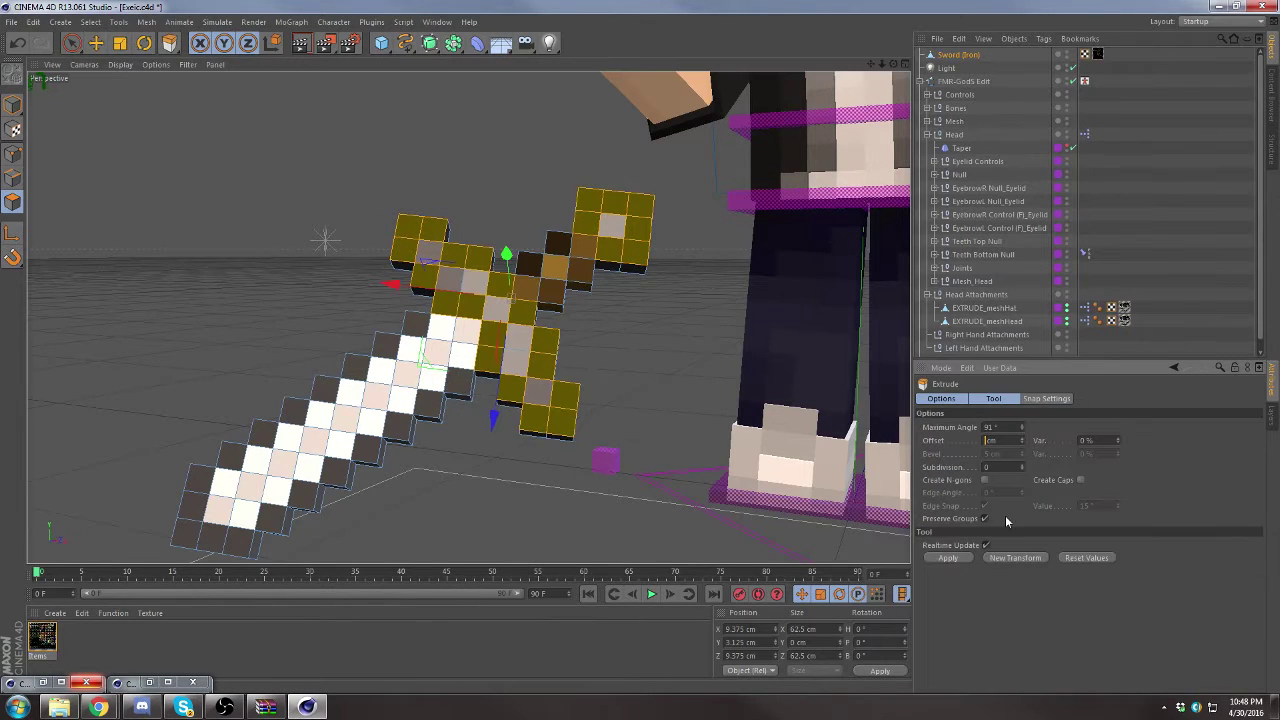
{"action": "key", "text": "e"}
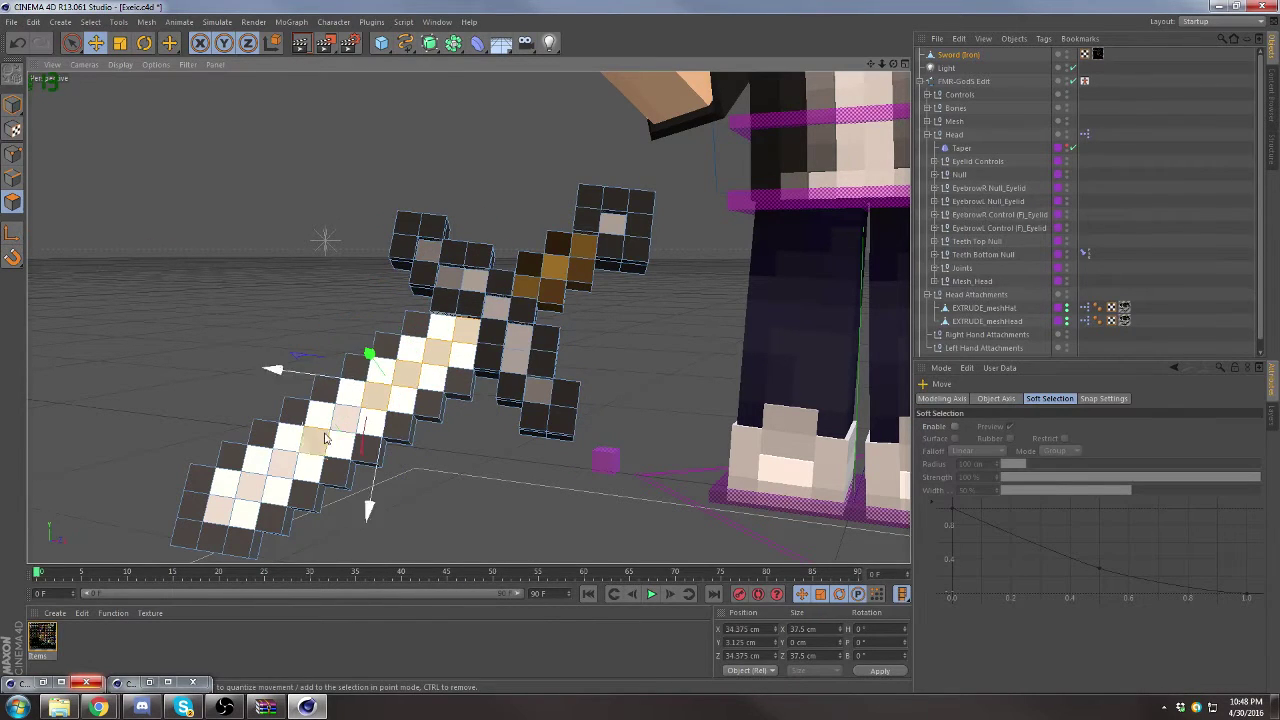
Step: Extrude the blade polygons with a 1.5 cm offset
{"action": "left_click", "coordinate": [221, 516], "text": "shift"}
{"action": "key", "text": "d"}
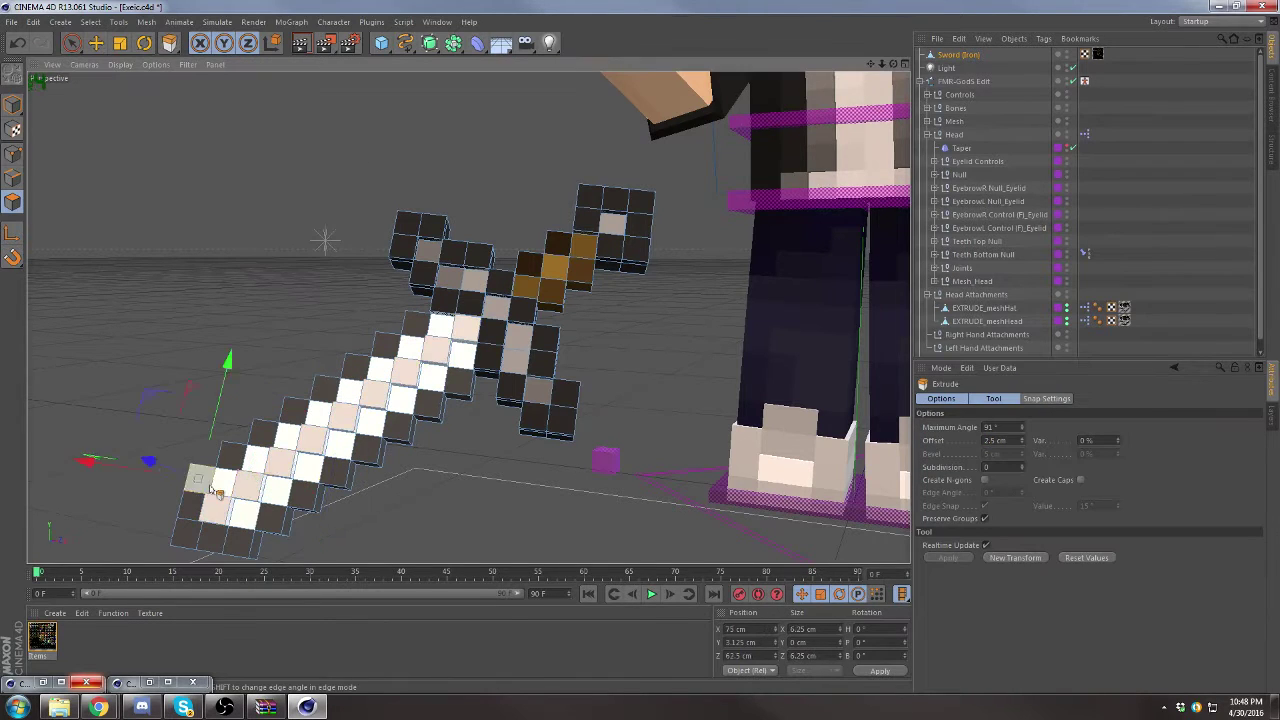
{"action": "left_click", "coordinate": [437, 328]}
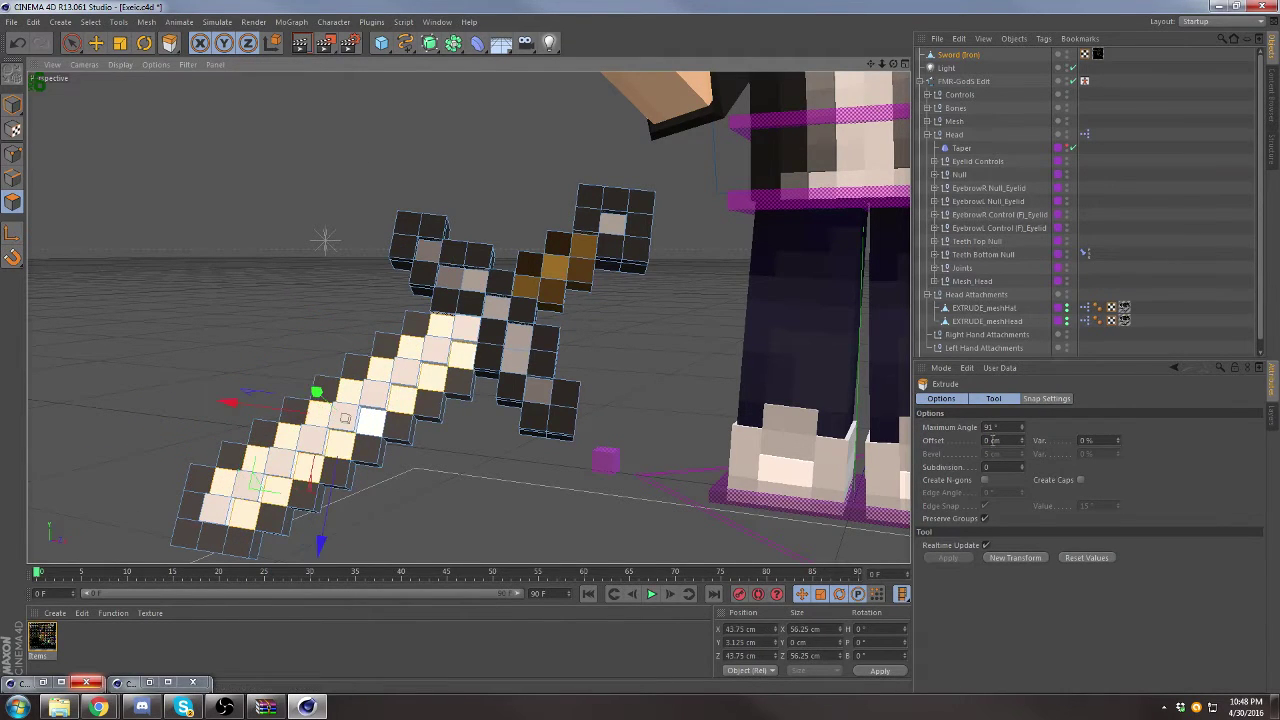
{"action": "type", "text": "1.5"}
{"action": "key", "text": "Return"}
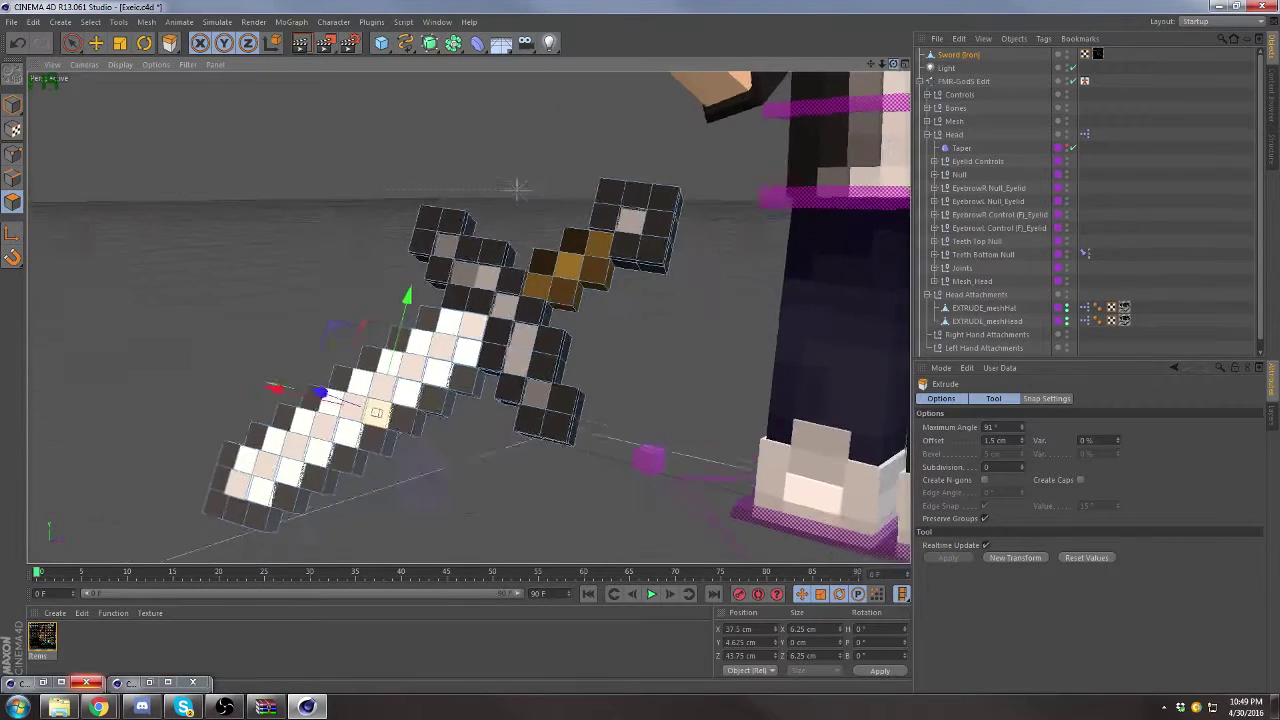
Step: Extrude the crossguard's top polygons, then return to Model mode with the sword selected
{"action": "left_click", "coordinate": [446, 244]}
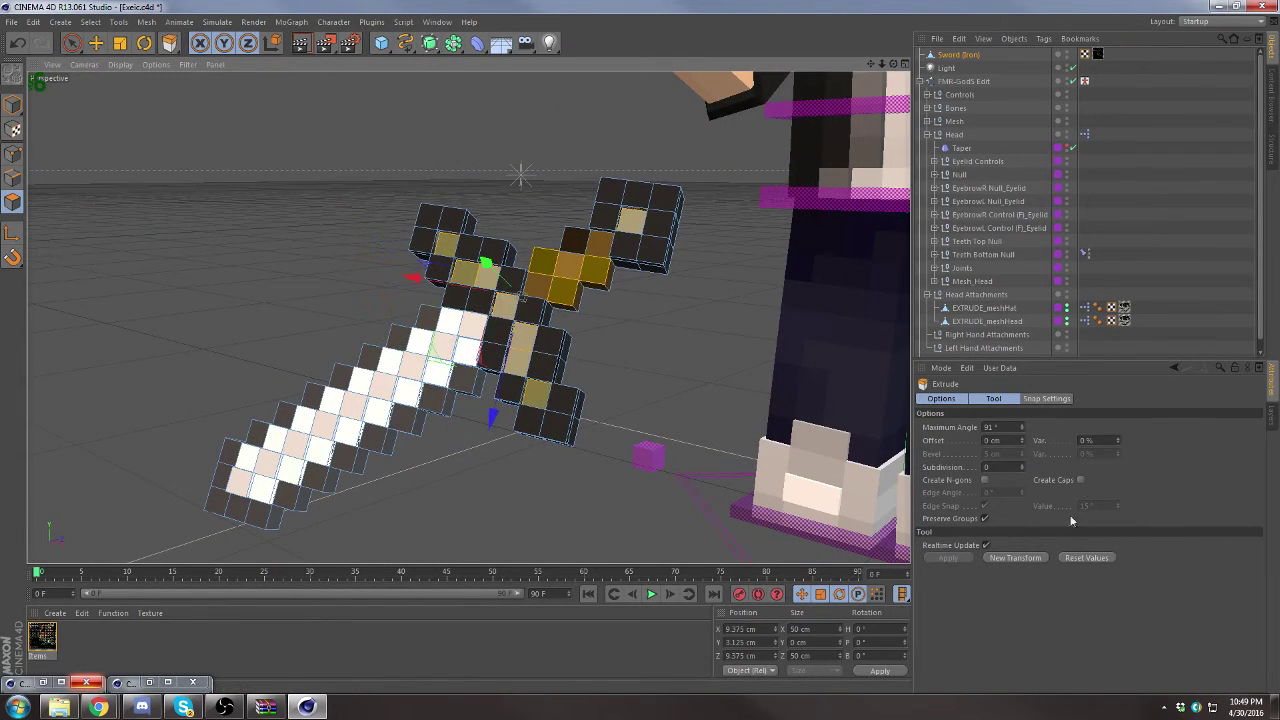
{"action": "key", "text": "e"}
{"action": "left_click_drag", "start_coordinate": [300, 250], "coordinate": [147, 145], "text": "alt"}
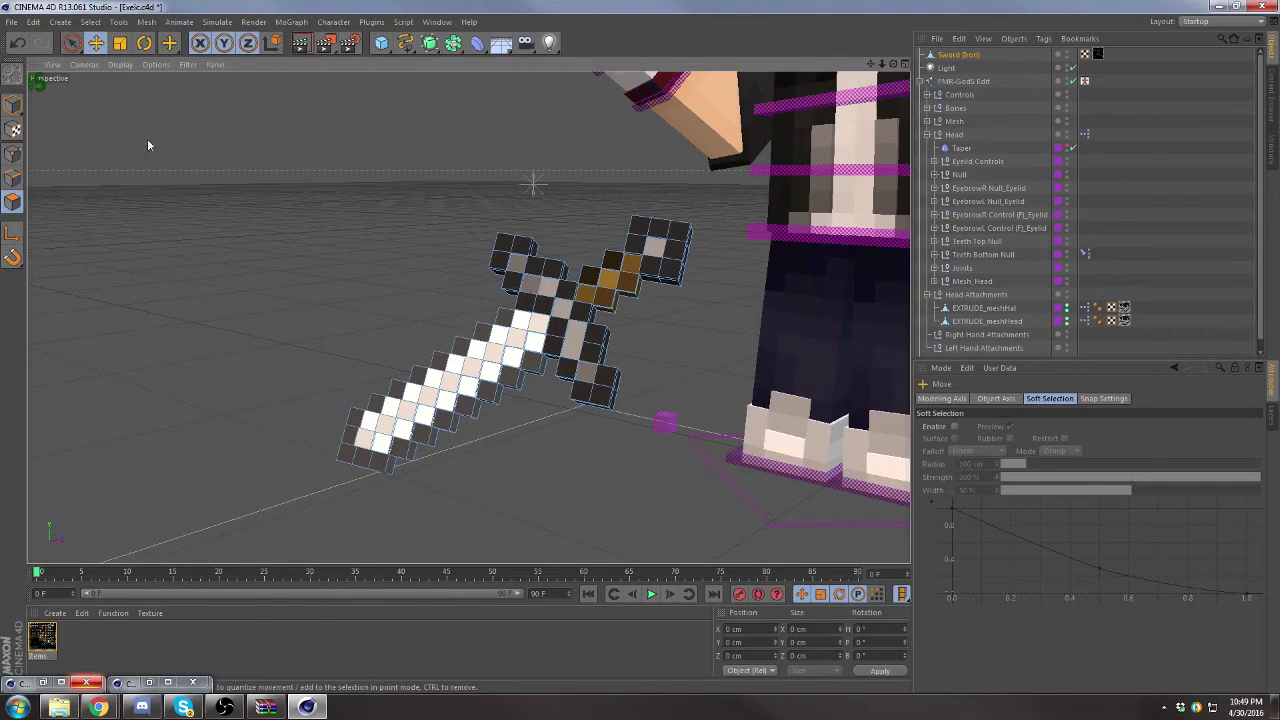
{"action": "left_click", "coordinate": [13, 104]}
{"action": "scroll", "coordinate": [400, 300], "scroll_direction": "down", "scroll_amount": 5}
{"action": "left_click", "coordinate": [120, 43]}
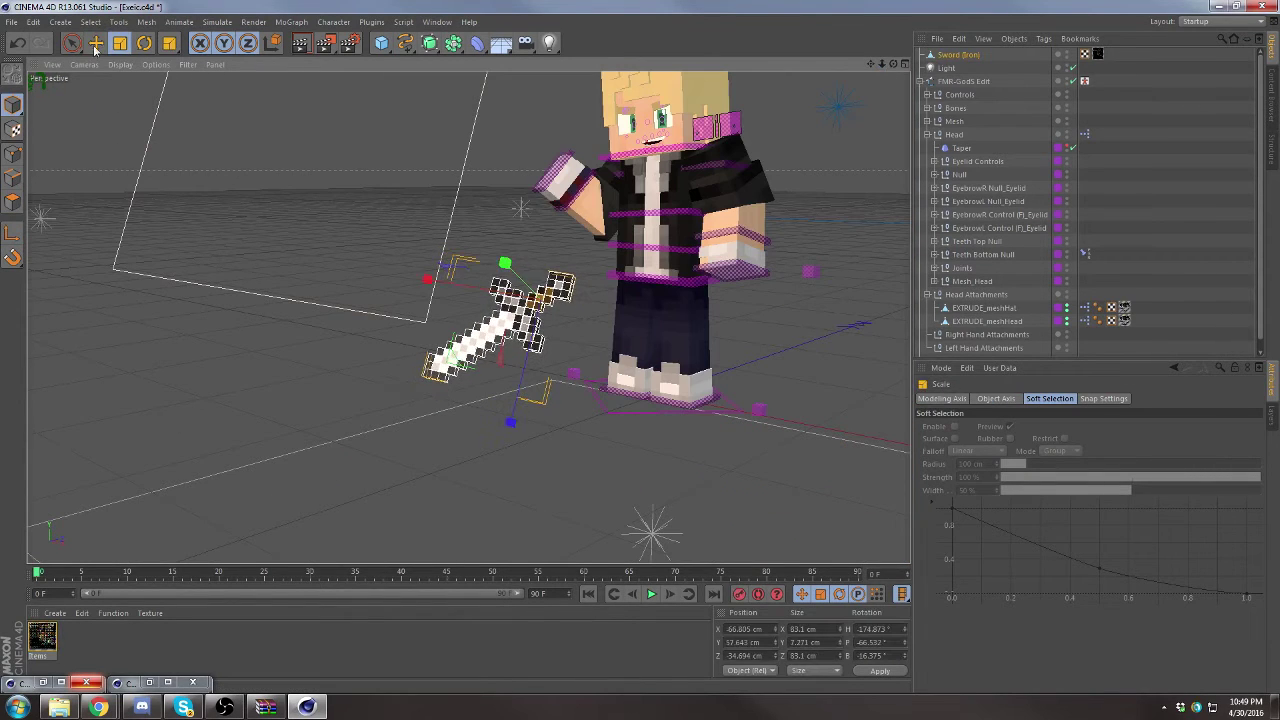
Step: Rotate and lift the Sword (Iron) into the character's raised hand
{"action": "left_click", "coordinate": [144, 43]}
{"action": "mouse_move", "coordinate": [500, 270]}
{"action": "left_mouse_down"}
{"action": "mouse_move", "coordinate": [406, 334]}
{"action": "mouse_move", "coordinate": [515, 325]}
{"action": "mouse_move", "coordinate": [560, 230]}
{"action": "left_mouse_up"}
{"action": "left_click_drag", "start_coordinate": [540, 280], "coordinate": [575, 300]}
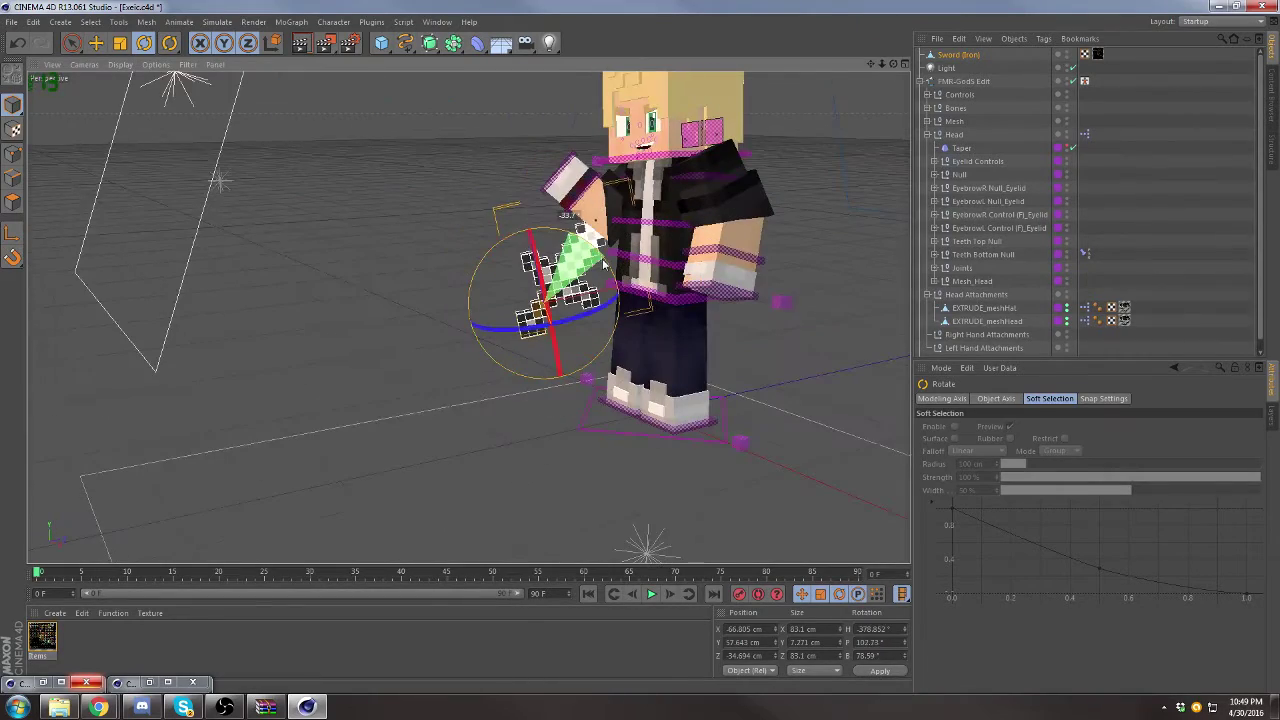
{"action": "mouse_move", "coordinate": [560, 250]}
{"action": "left_mouse_down", "text": "alt"}
{"action": "mouse_move", "coordinate": [542, 190]}
{"action": "mouse_move", "coordinate": [420, 200]}
{"action": "left_mouse_up", "text": "alt"}
{"action": "key", "text": "e"}
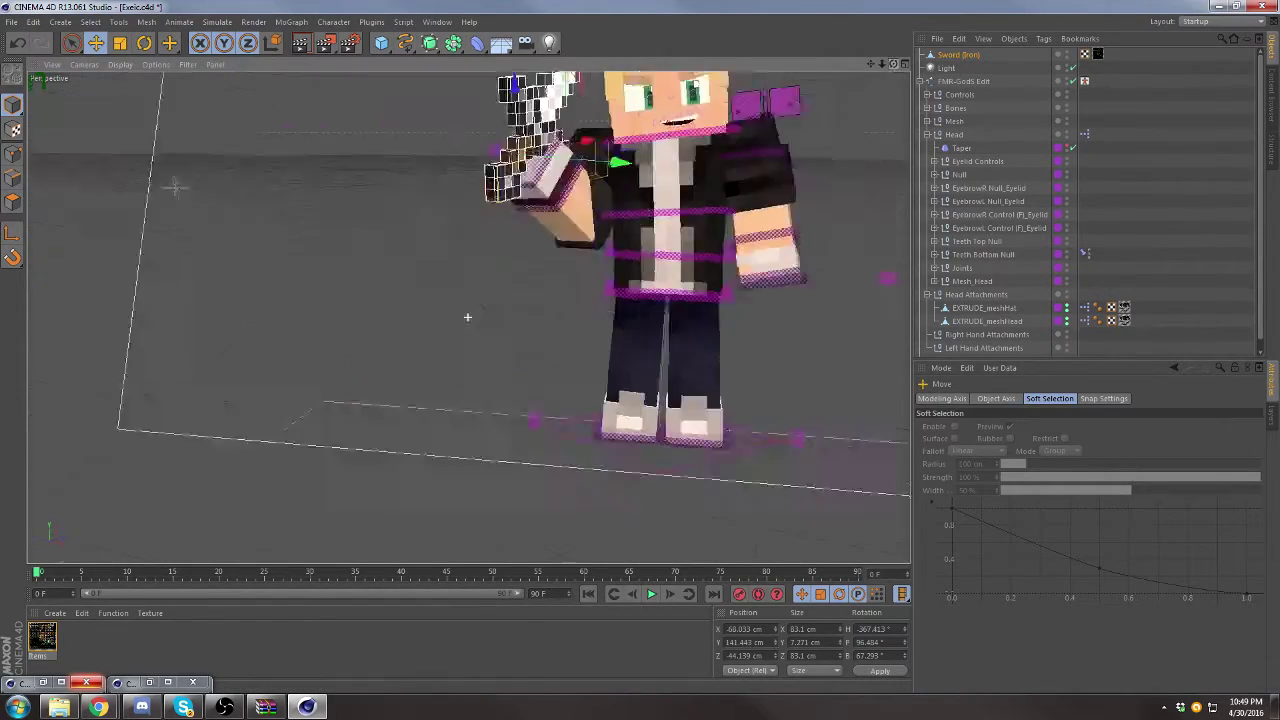
{"action": "scroll", "coordinate": [450, 300], "scroll_direction": "up", "scroll_amount": 3}
{"action": "mouse_move", "coordinate": [510, 160]}
{"action": "left_mouse_down"}
{"action": "mouse_move", "coordinate": [510, 113]}
{"action": "mouse_move", "coordinate": [511, 136]}
{"action": "left_mouse_up"}
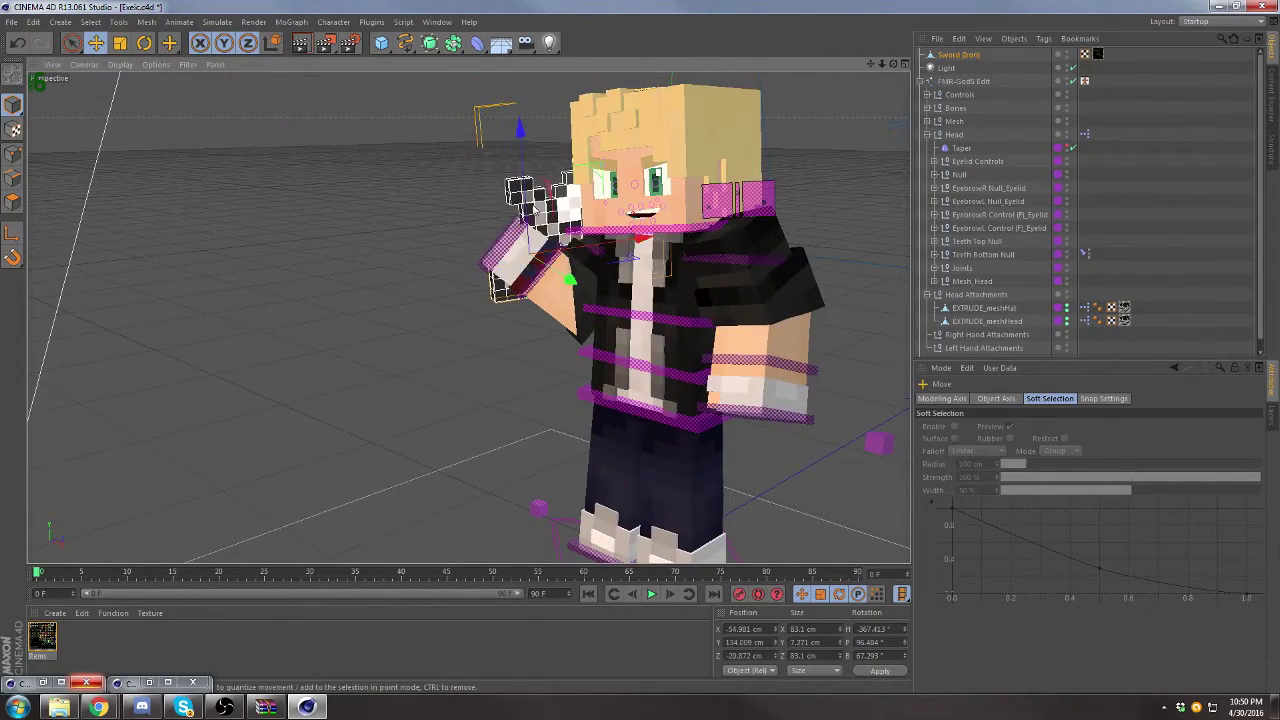
{"action": "mouse_move", "coordinate": [520, 180]}
{"action": "left_mouse_down", "text": "alt"}
{"action": "mouse_move", "coordinate": [466, 314]}
{"action": "mouse_move", "coordinate": [494, 258]}
{"action": "mouse_move", "coordinate": [560, 262]}
{"action": "left_mouse_up", "text": "alt"}
{"action": "key", "text": "r"}
{"action": "key", "text": "e"}
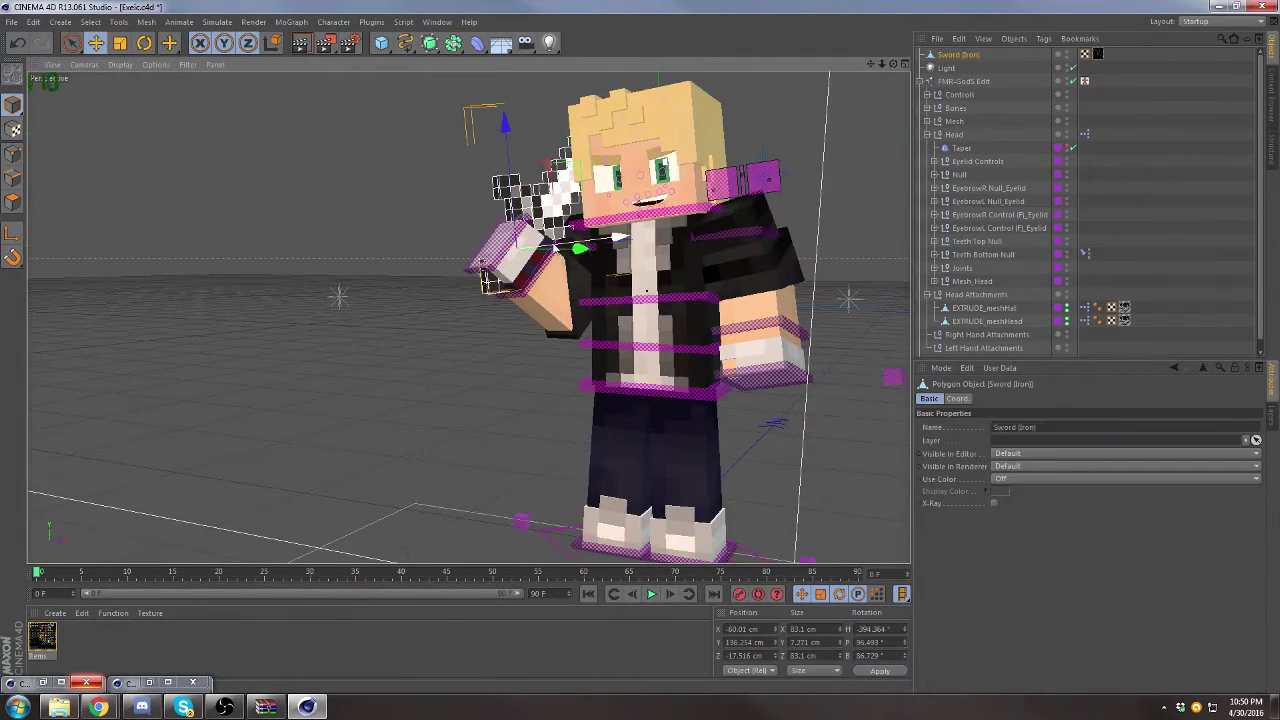
Step: Move the goalLegL foot control to widen the stance, then open Render Settings
{"action": "left_click", "coordinate": [510, 208]}
{"action": "left_click_drag", "start_coordinate": [510, 208], "coordinate": [624, 371], "text": "alt"}
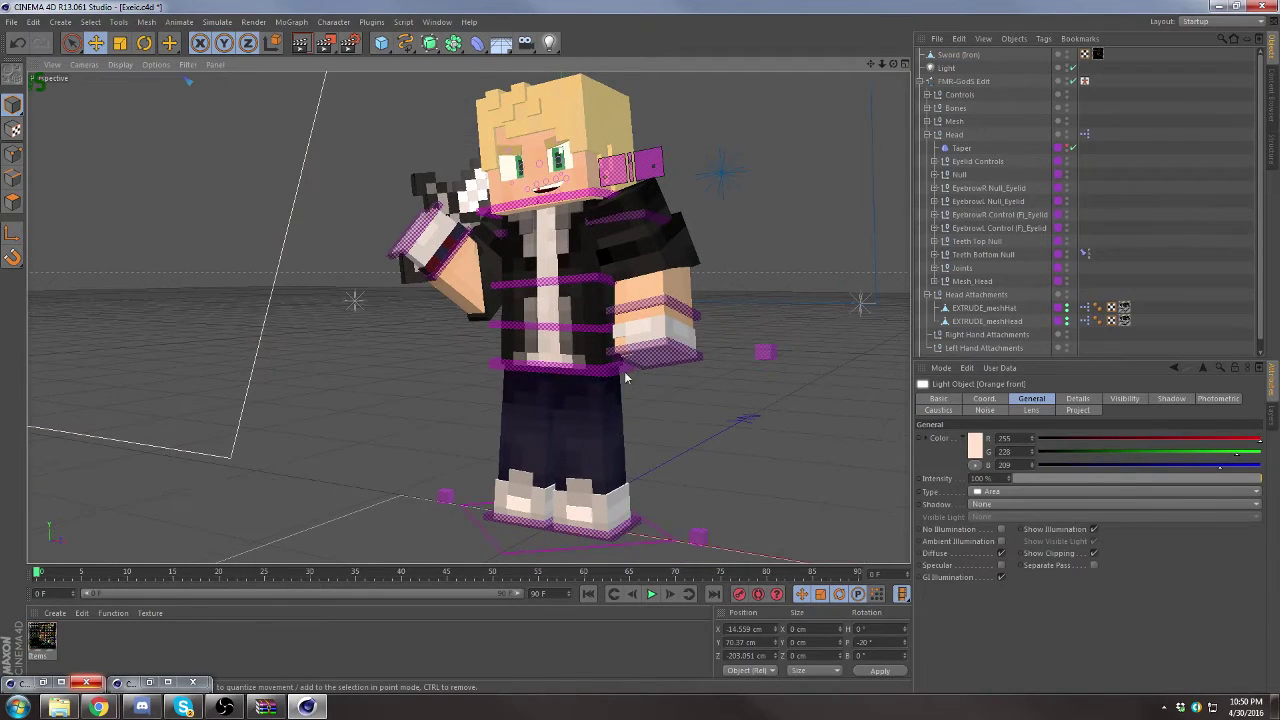
{"action": "left_click", "coordinate": [607, 540]}
{"action": "left_click_drag", "start_coordinate": [607, 540], "coordinate": [556, 528]}
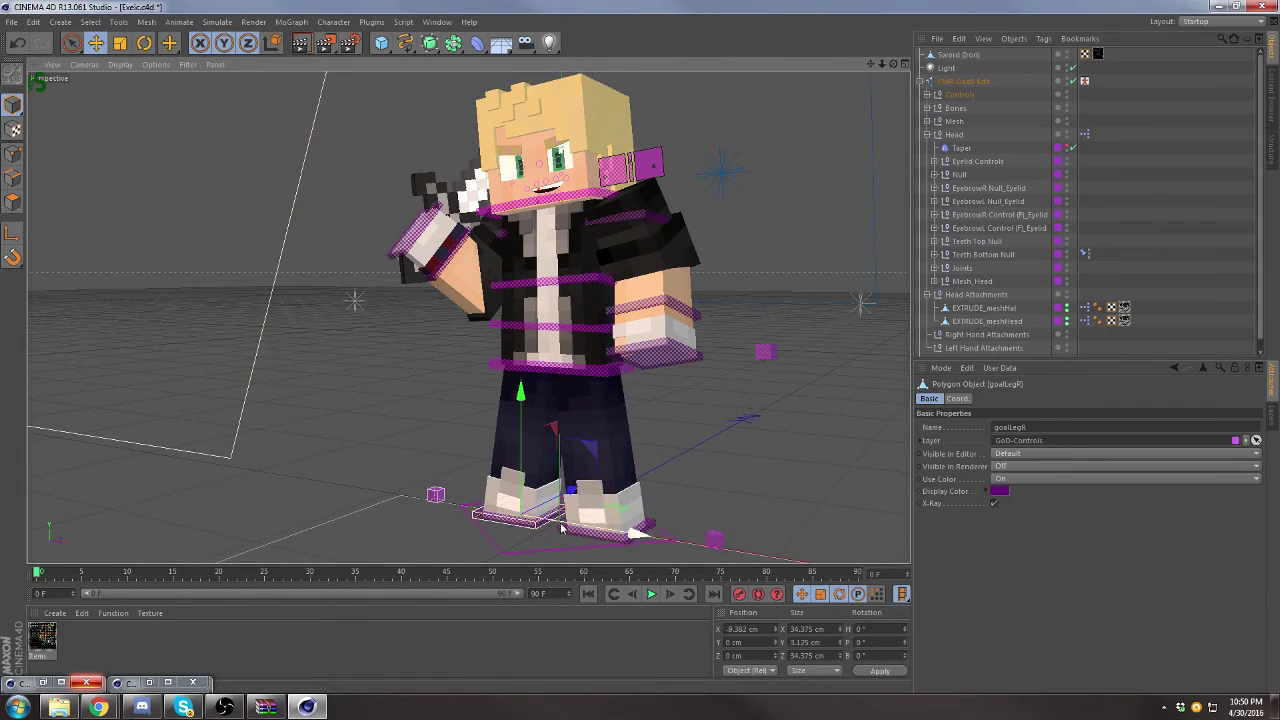
{"action": "key", "text": "r"}
{"action": "left_click", "coordinate": [778, 206]}
{"action": "left_click_drag", "start_coordinate": [778, 206], "coordinate": [467, 318], "text": "alt"}
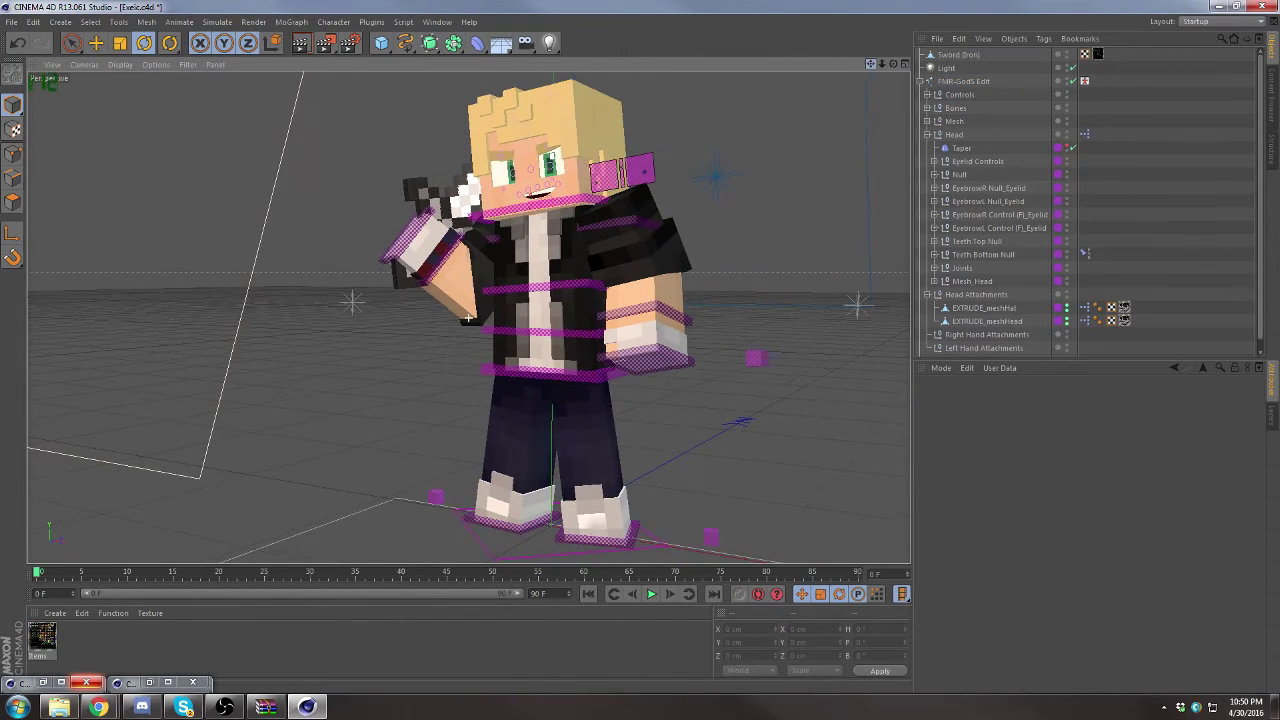
{"action": "key", "text": "ctrl+b"}
Step: Show the Render Settings Save page with PNG output at 8 Bit/Channel and Alpha Channel
{"action": "left_click", "coordinate": [112, 68]}
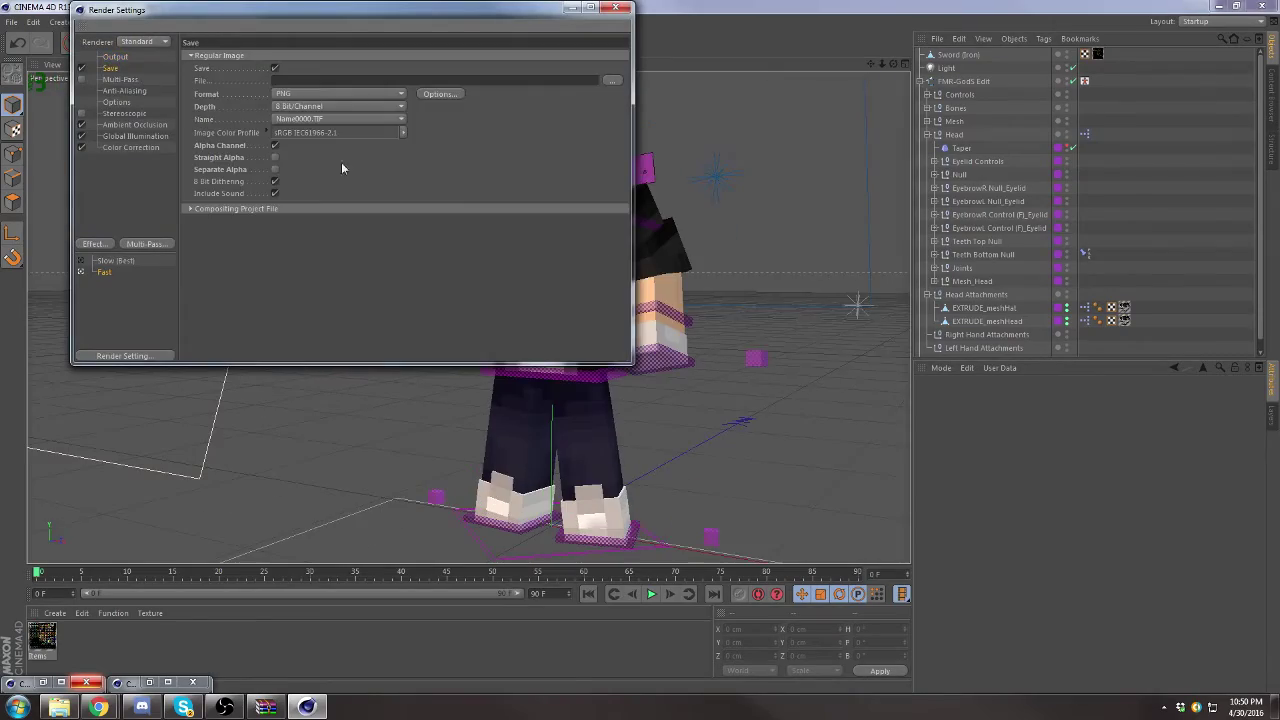